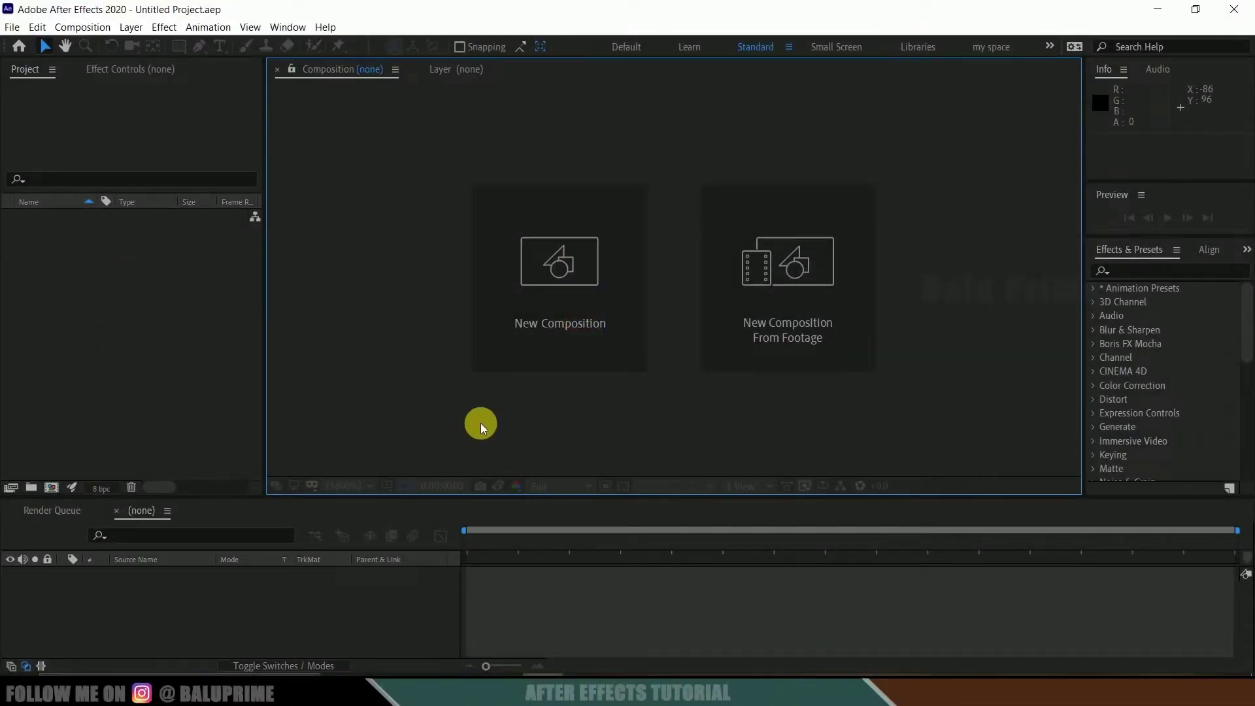
# - Create Comp 1 from the HDTV 1080 24 preset: 1920×1080, 24 fps, 10-second duration
pyautogui.click(530, 325)
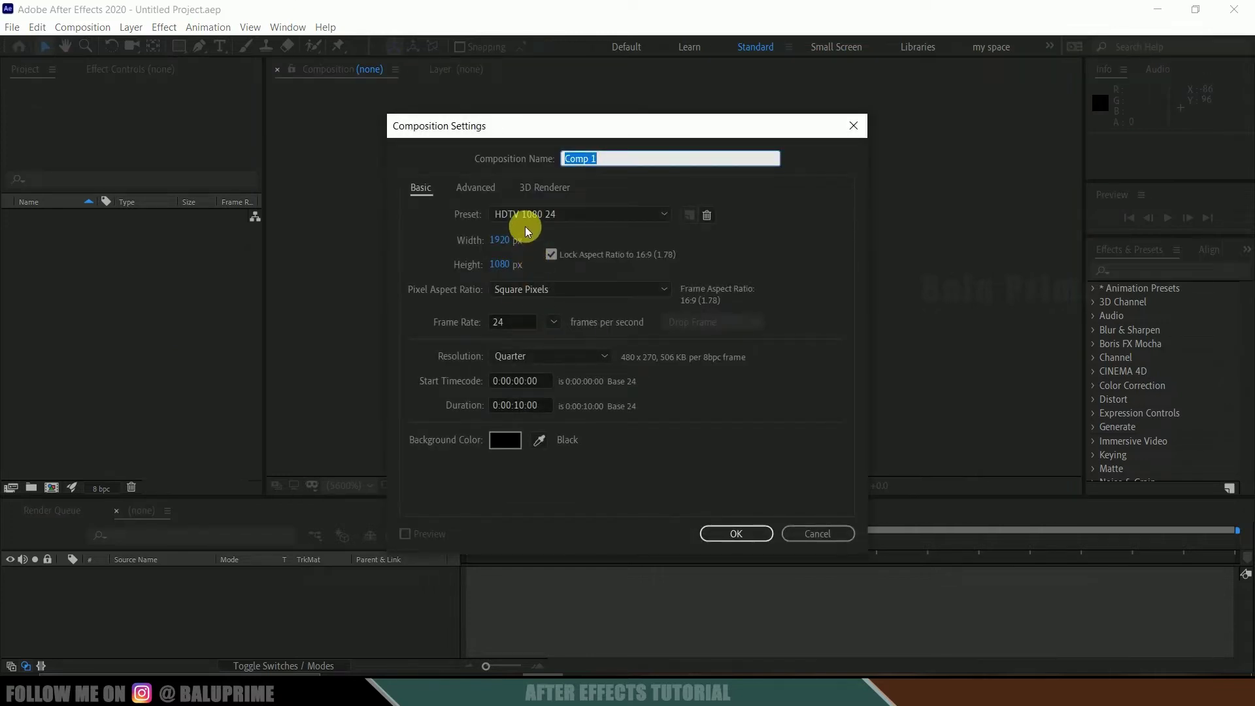
pyautogui.click(525, 216)
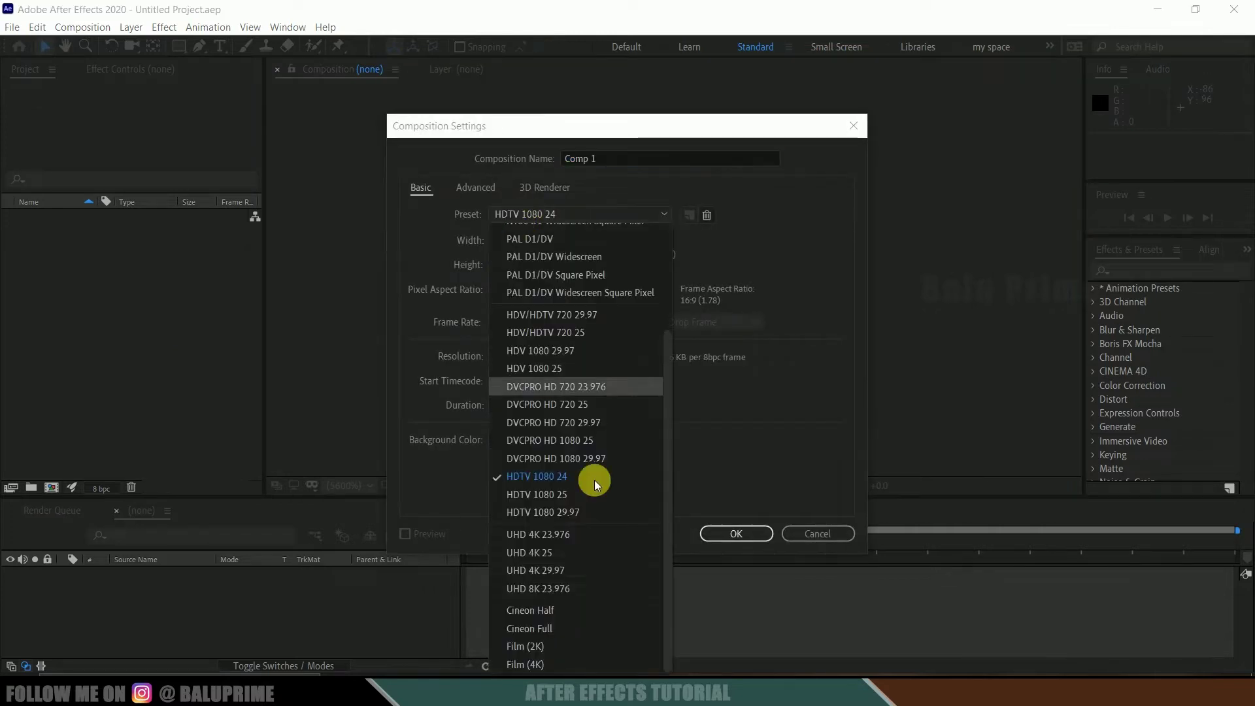
pyautogui.click(524, 476)
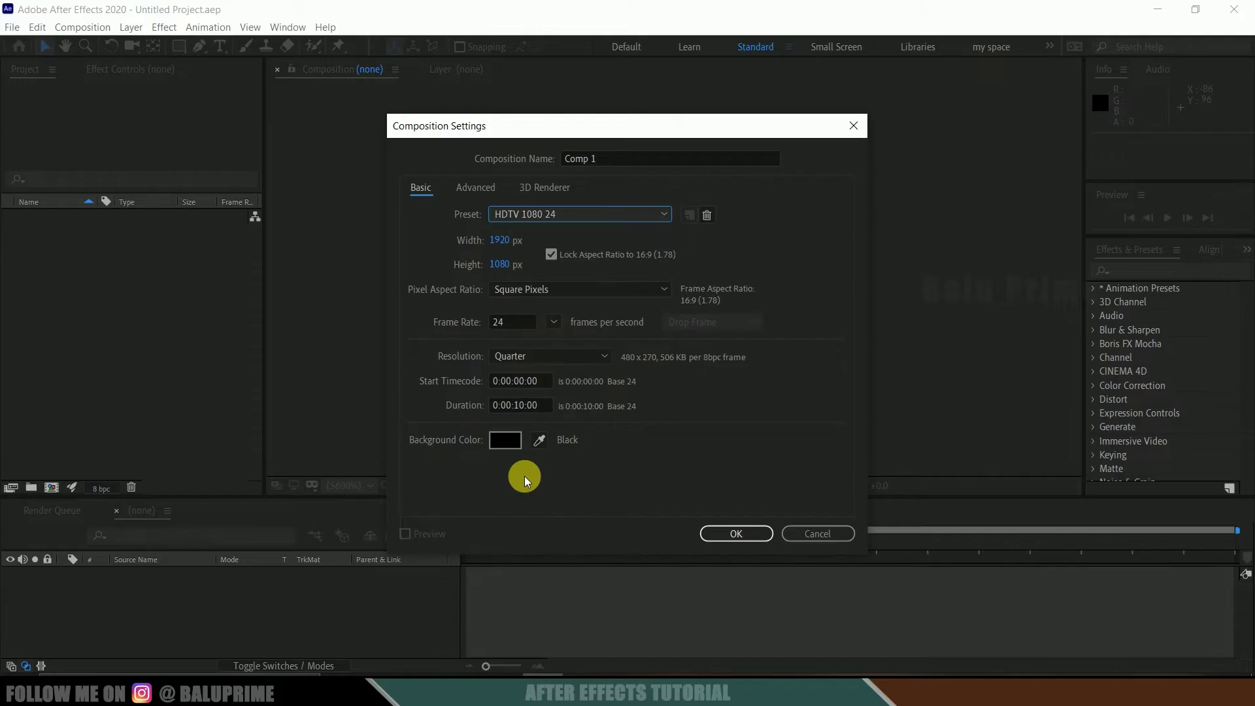
pyautogui.click(513, 322)
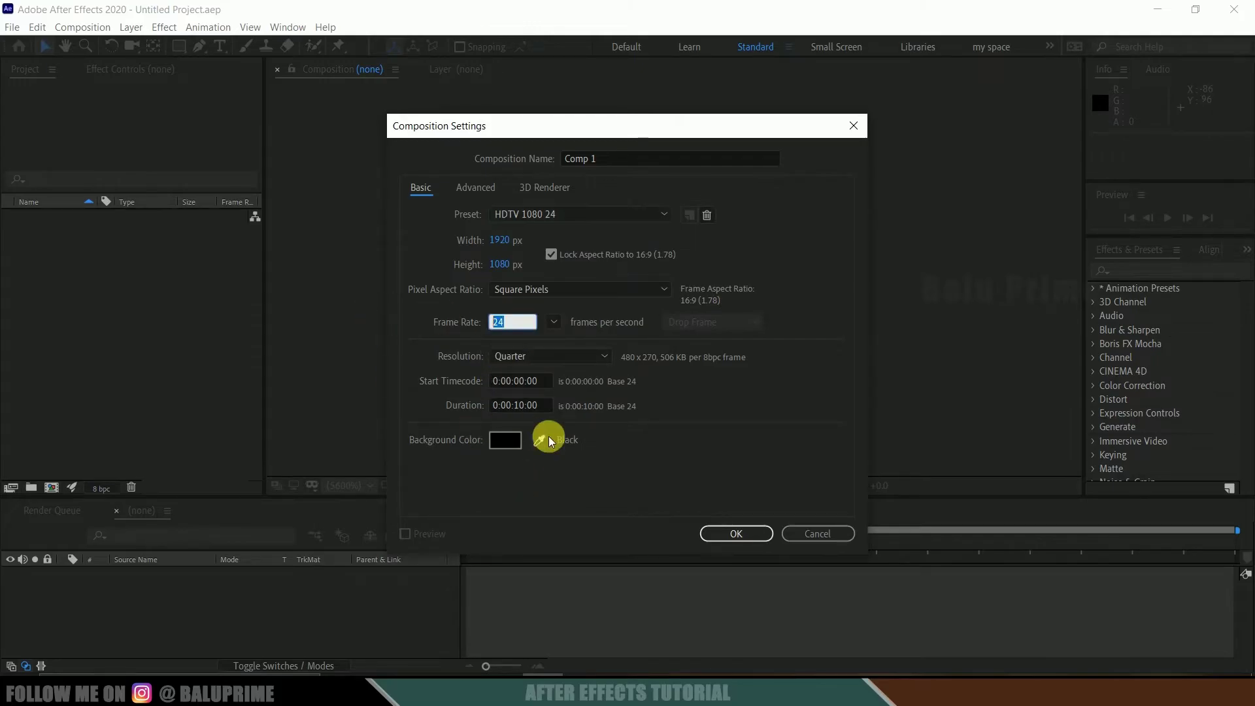
pyautogui.click(503, 406)
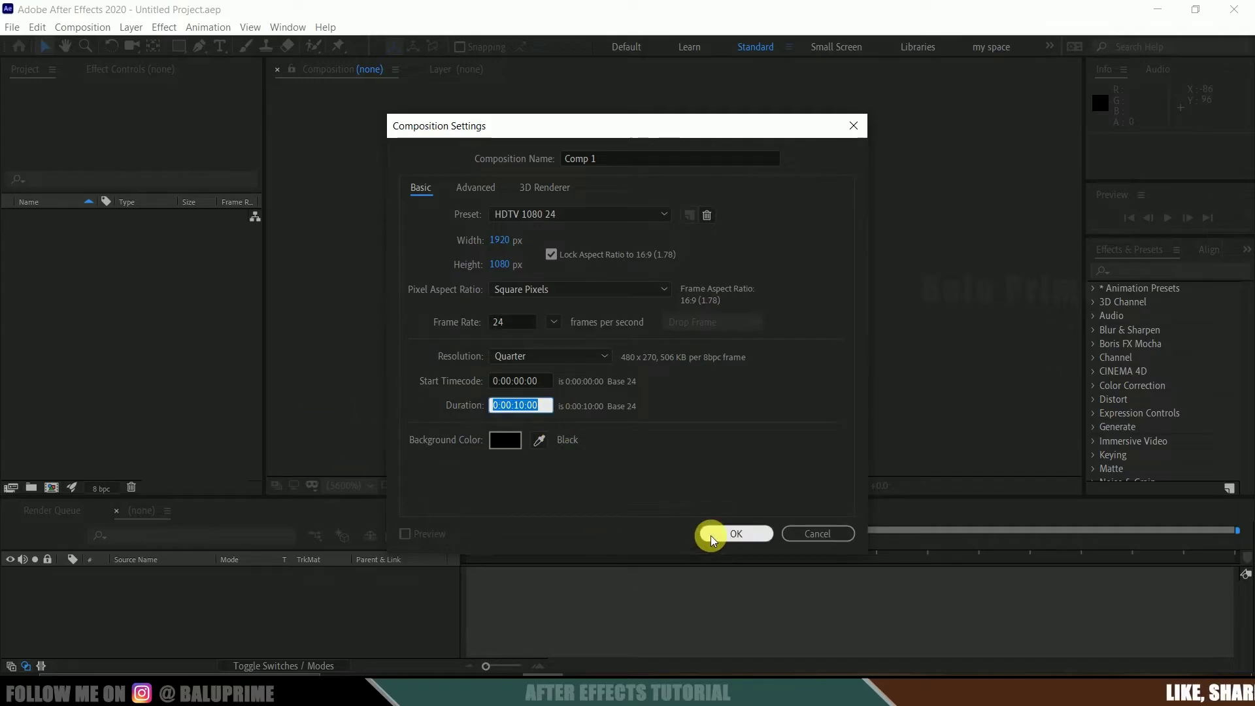
pyautogui.click(712, 534)
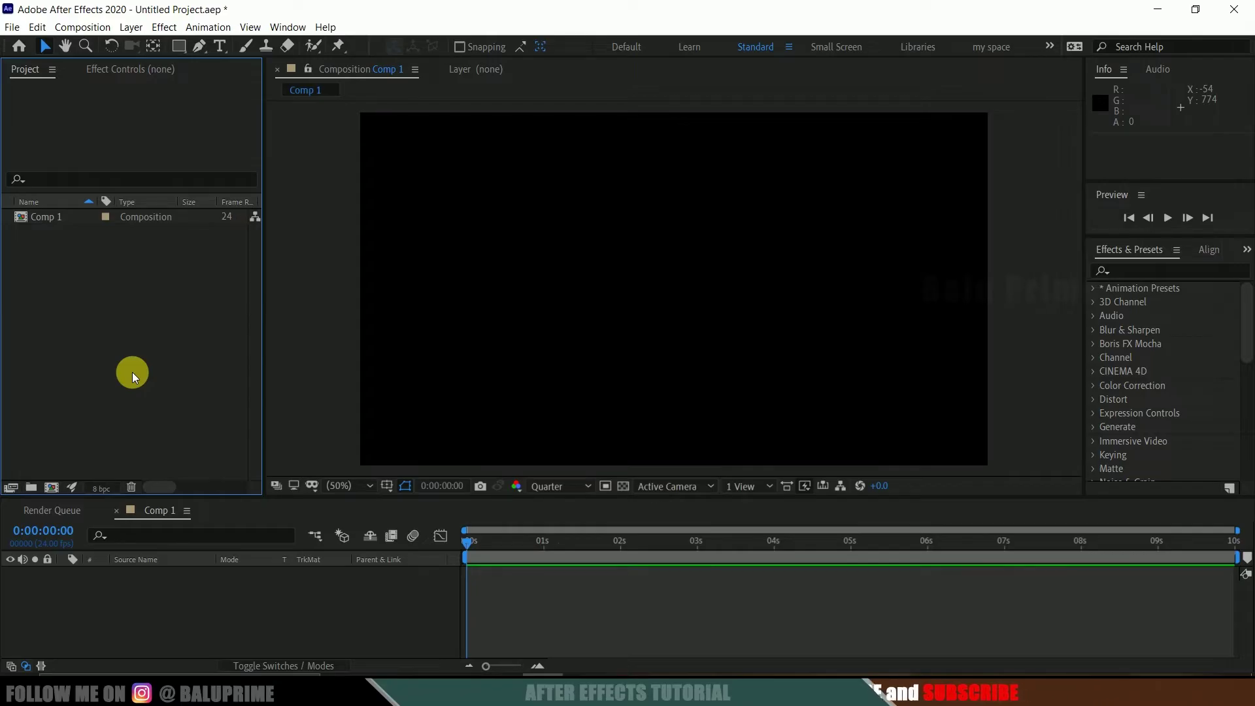
# - Preview wolf-01.png in the textures folder and check its 8000×4500 dimensions in Properties
pyautogui.click(521, 693)
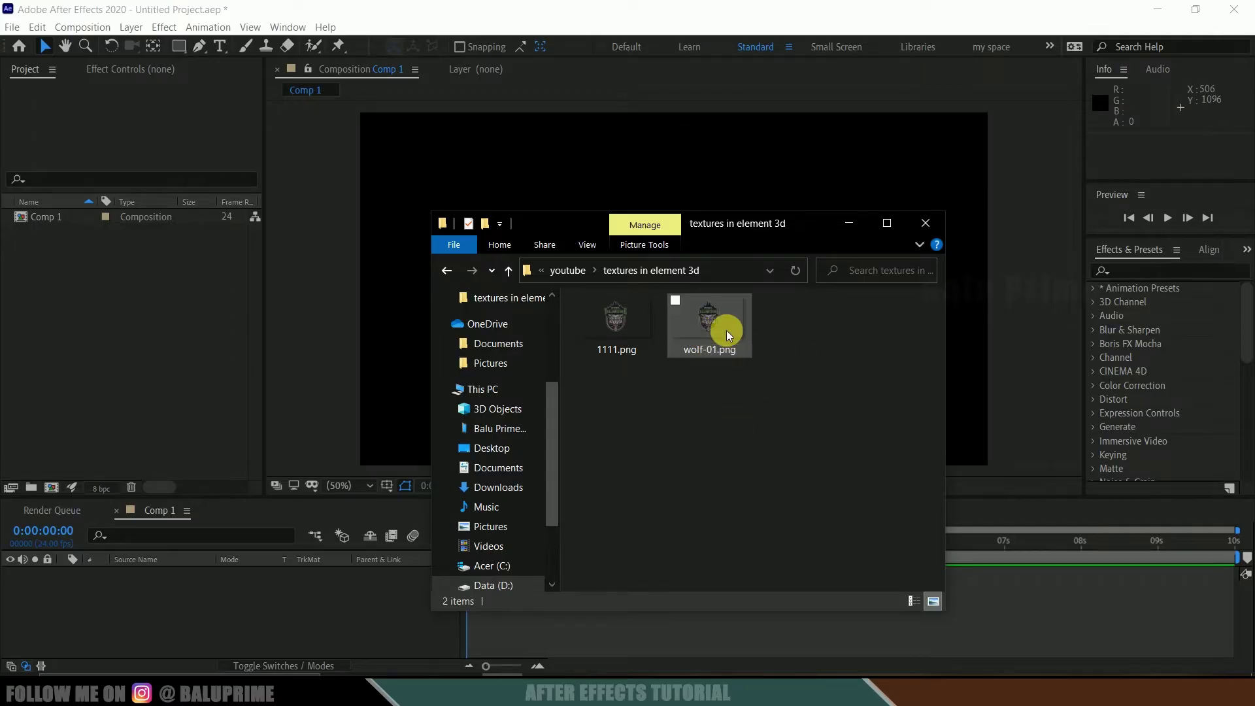
pyautogui.doubleClick(727, 331)
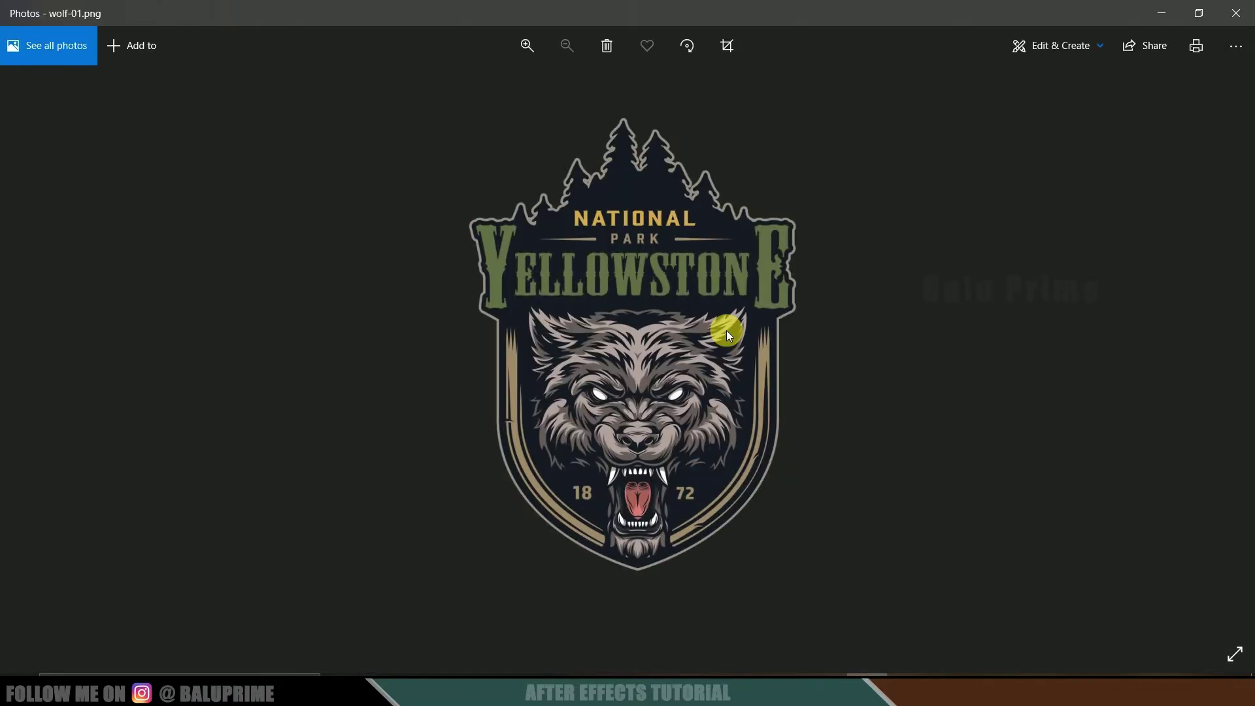
pyautogui.click(1236, 13)
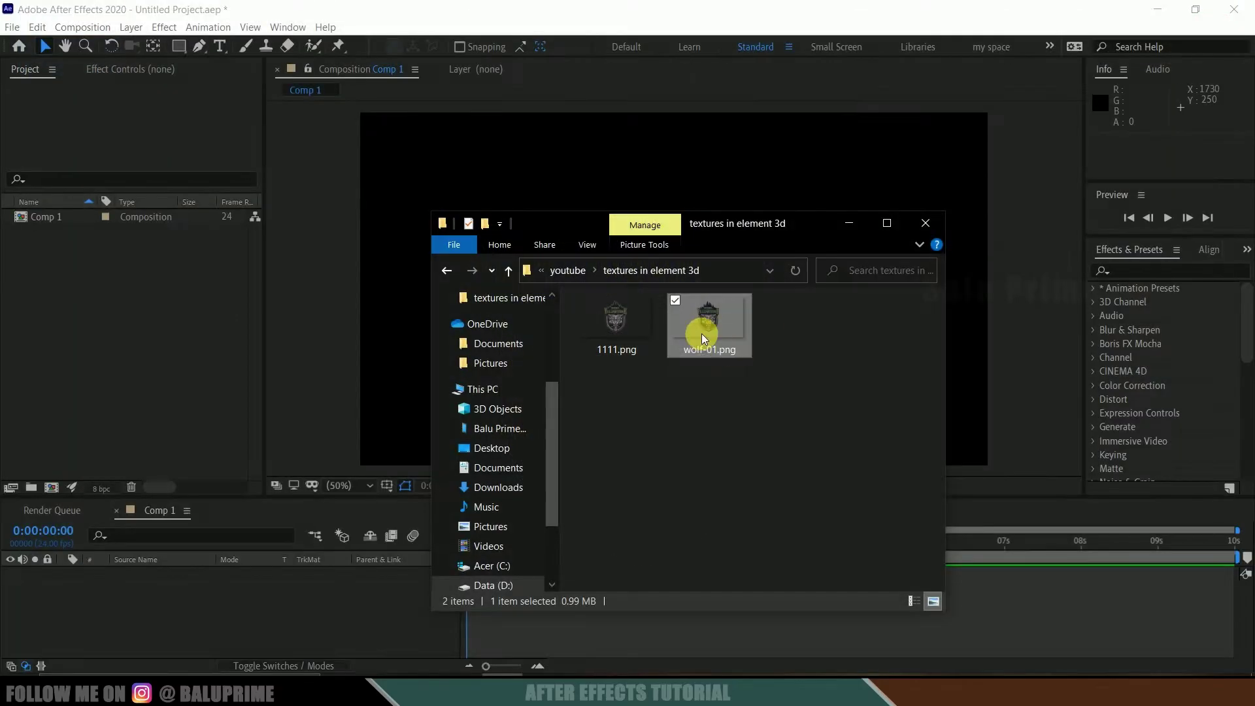
pyautogui.rightClick(712, 327)
pyautogui.click(500, 662)
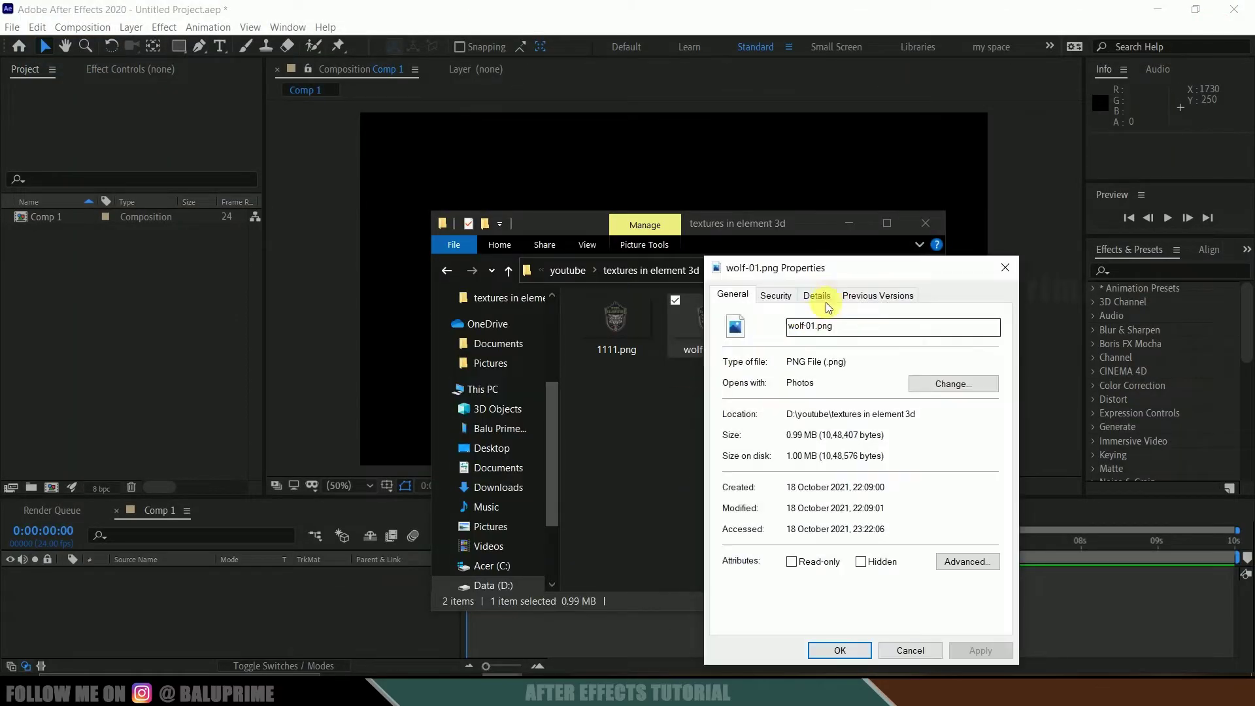
pyautogui.click(817, 295)
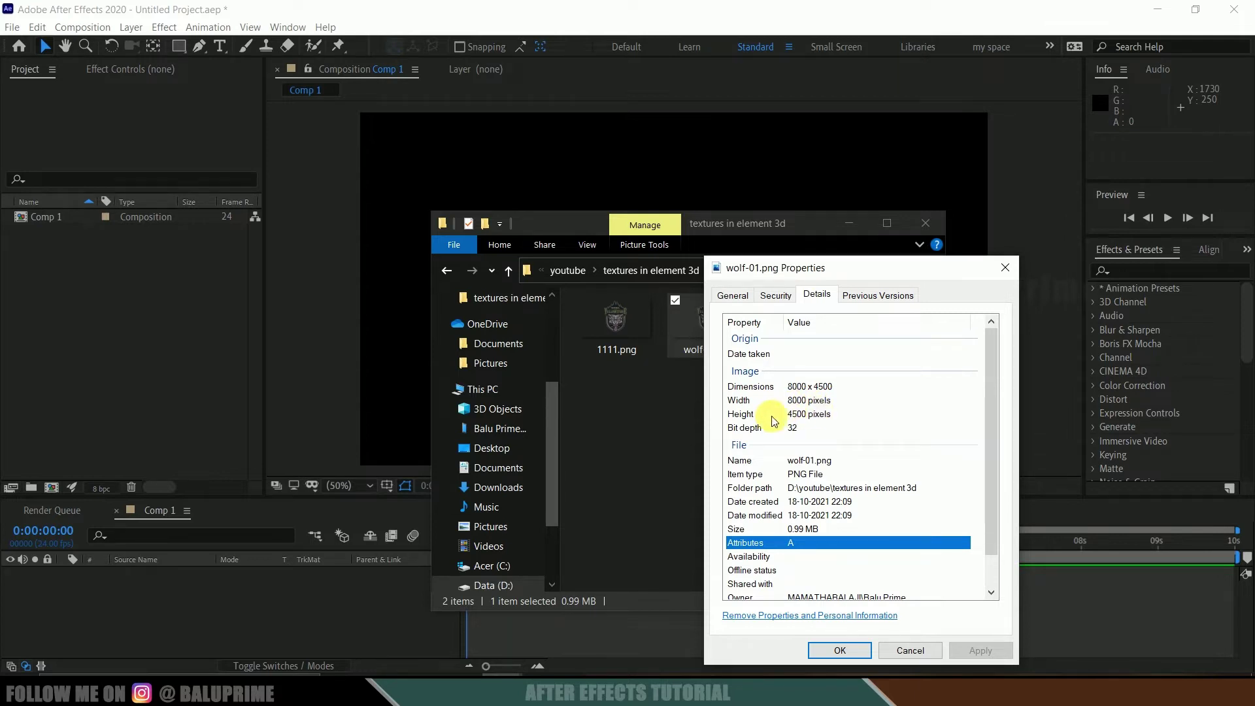
pyautogui.click(1005, 268)
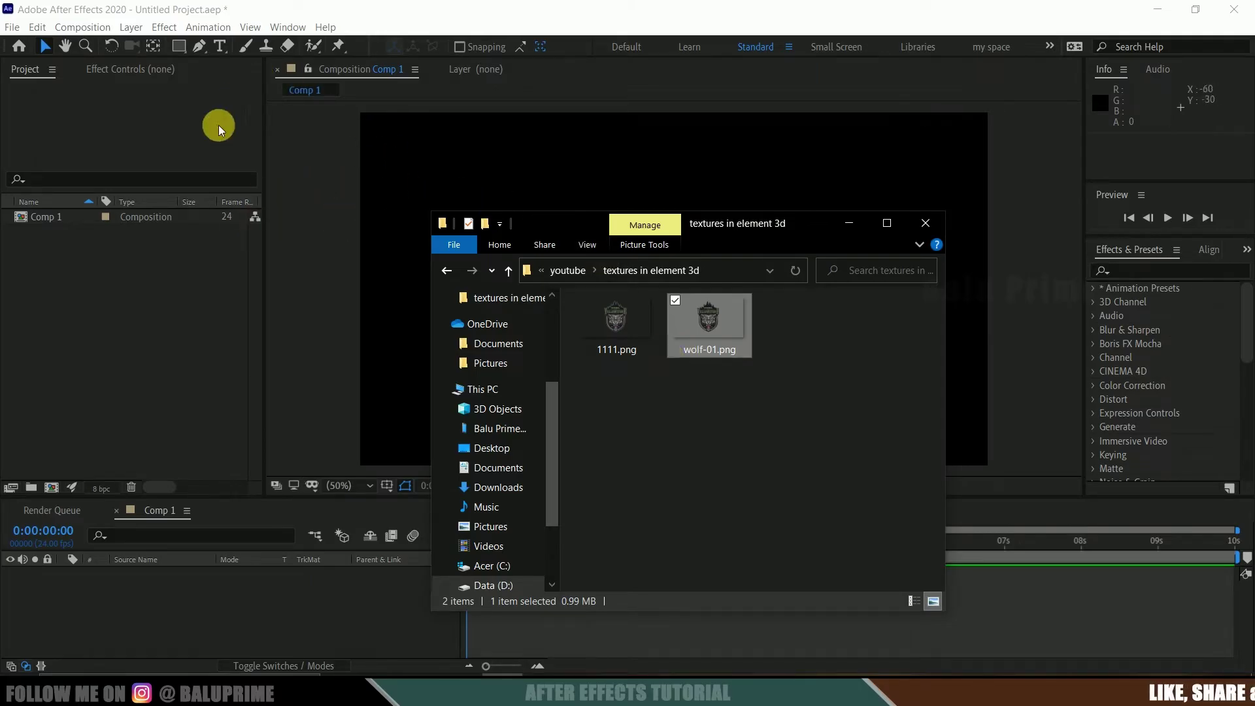
# - Glance at Comp 1's details, then confirm in Properties that 1111.png is 1920×1080
pyautogui.click(366, 7)
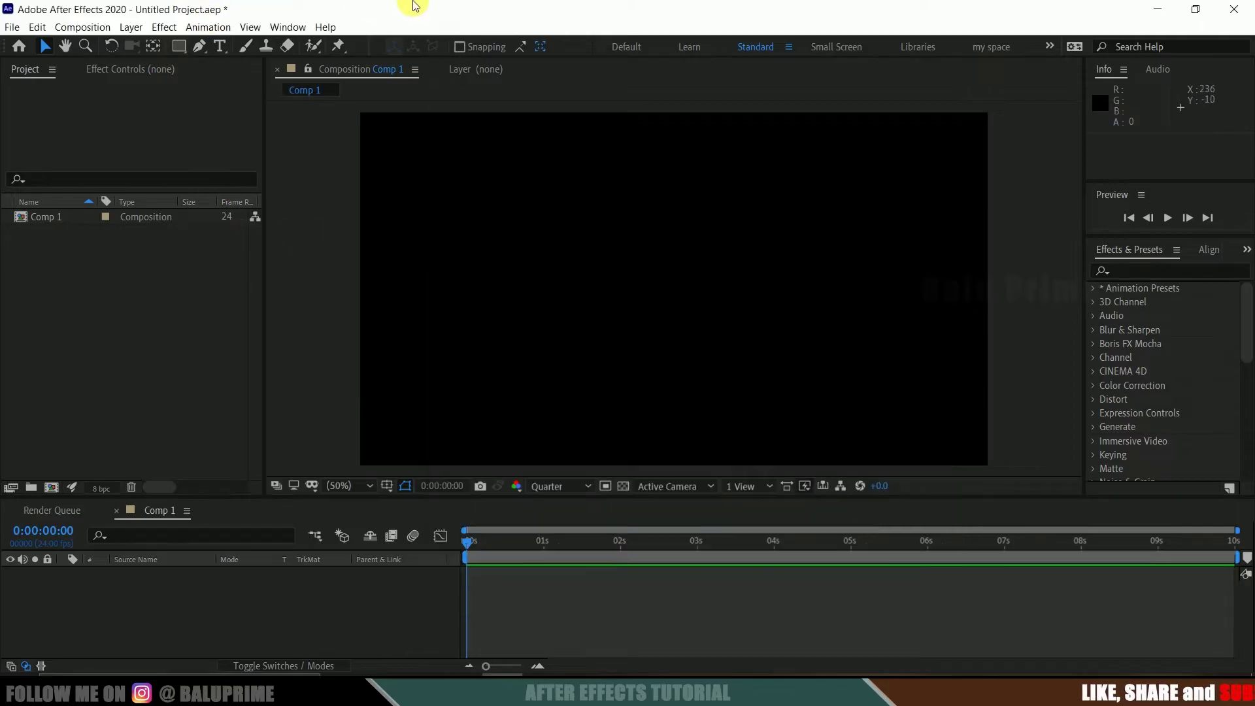
pyautogui.rightClick(42, 218)
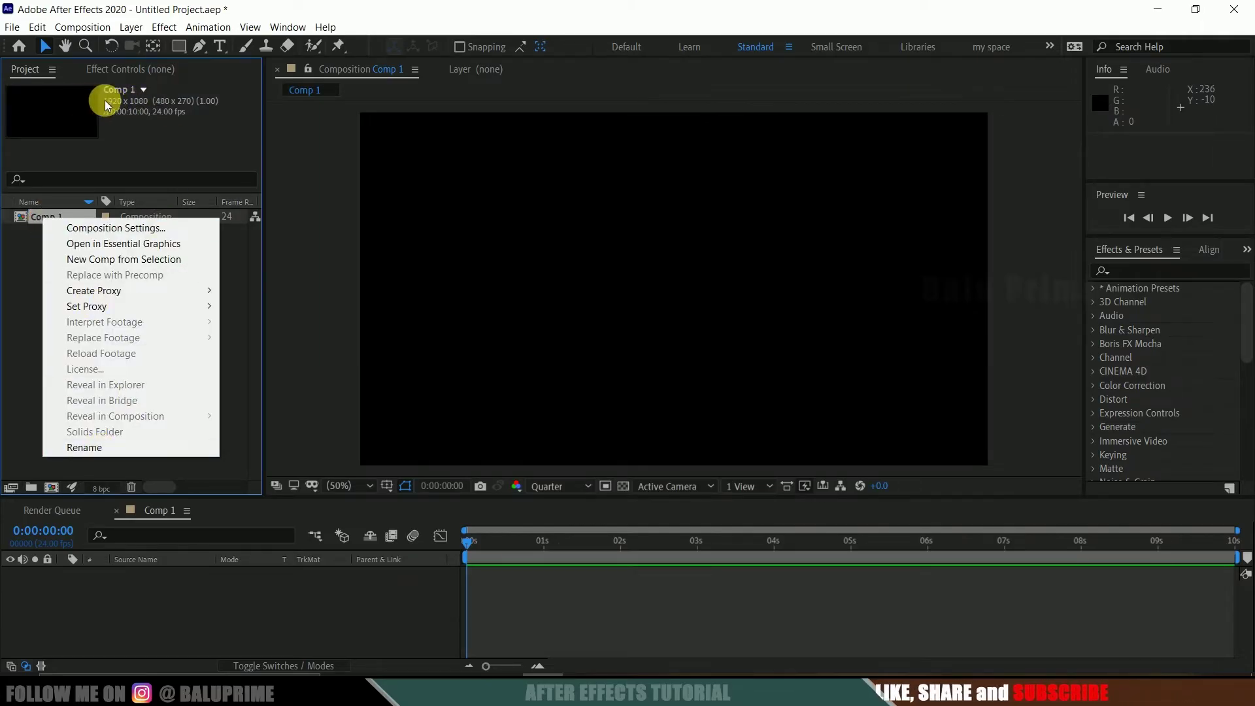
pyautogui.click(691, 10)
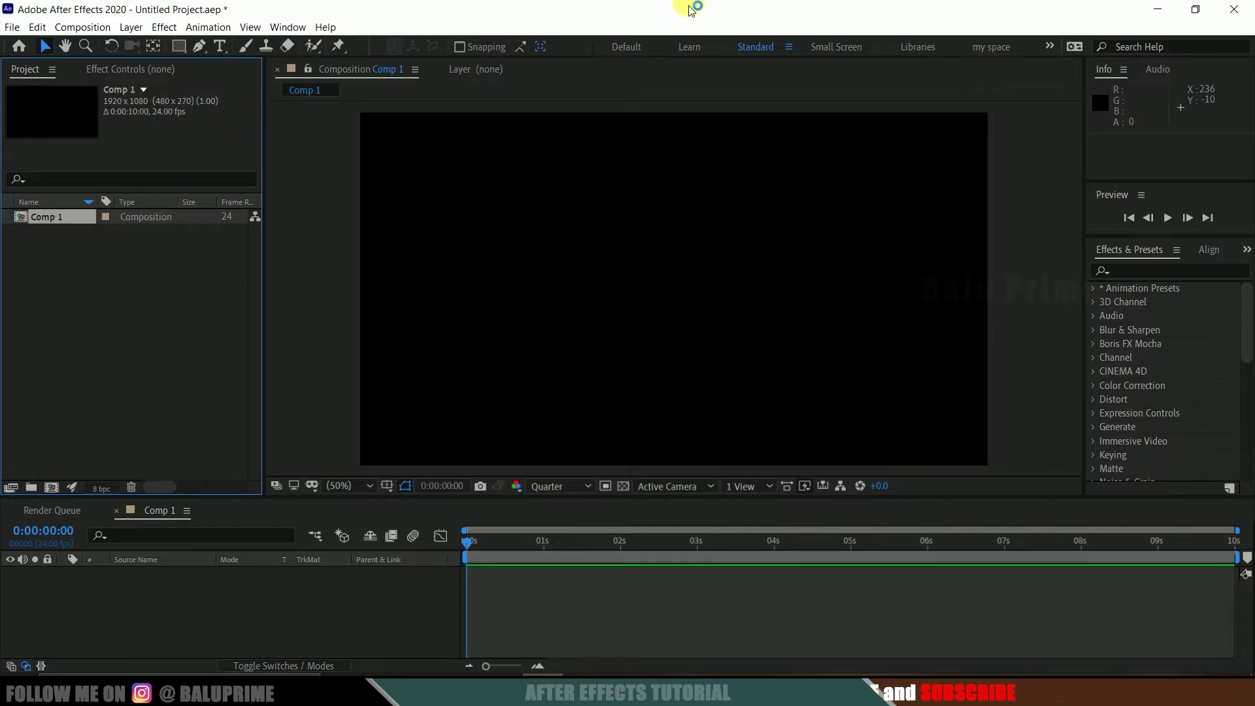
pyautogui.click(498, 674)
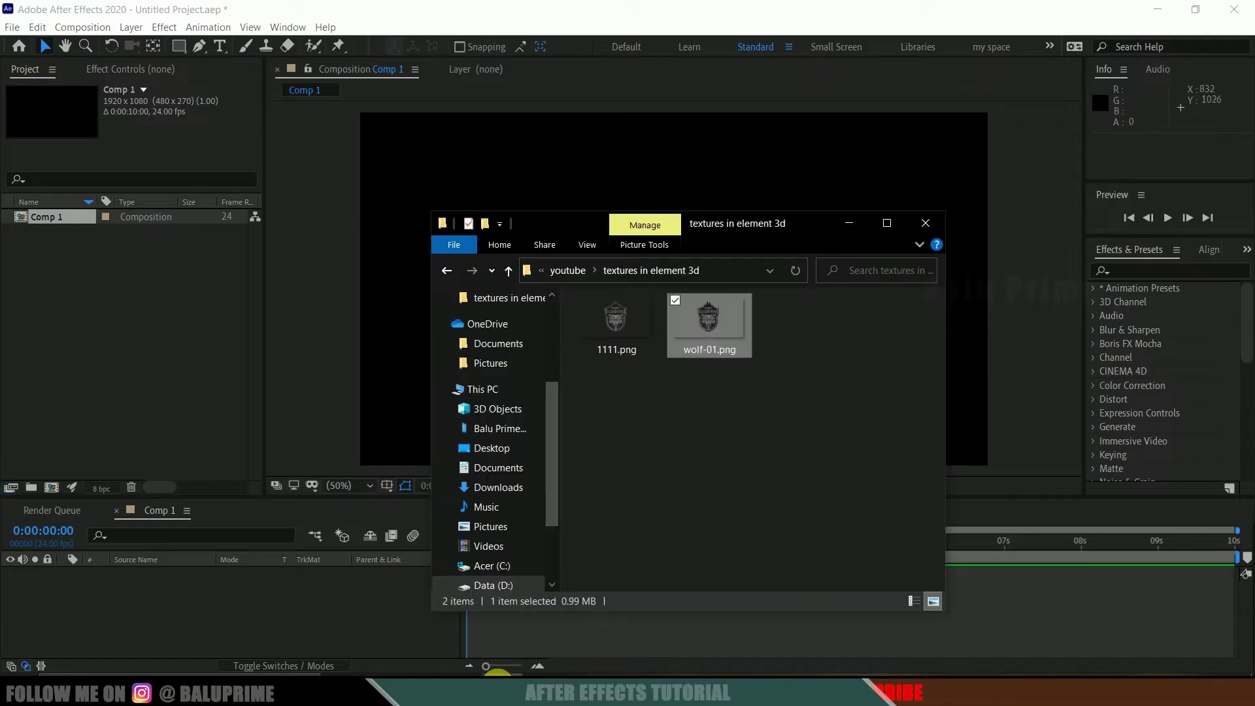
pyautogui.click(623, 335)
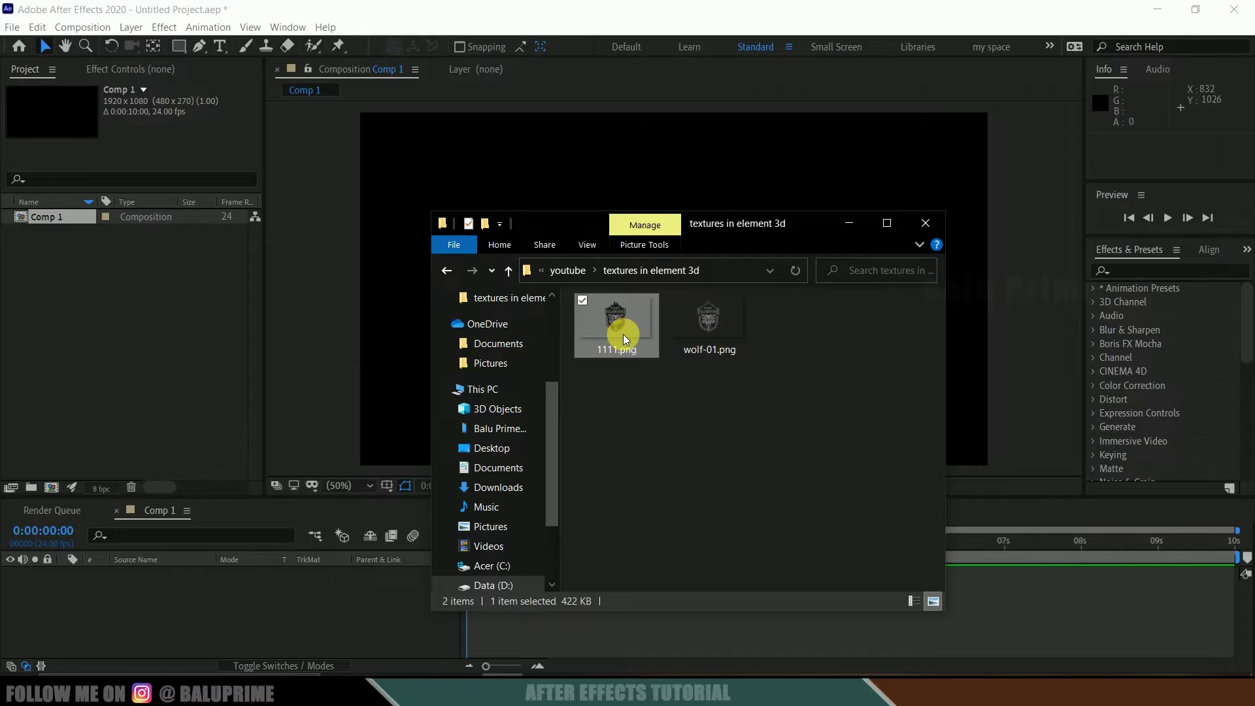
pyautogui.rightClick(622, 317)
pyautogui.click(449, 661)
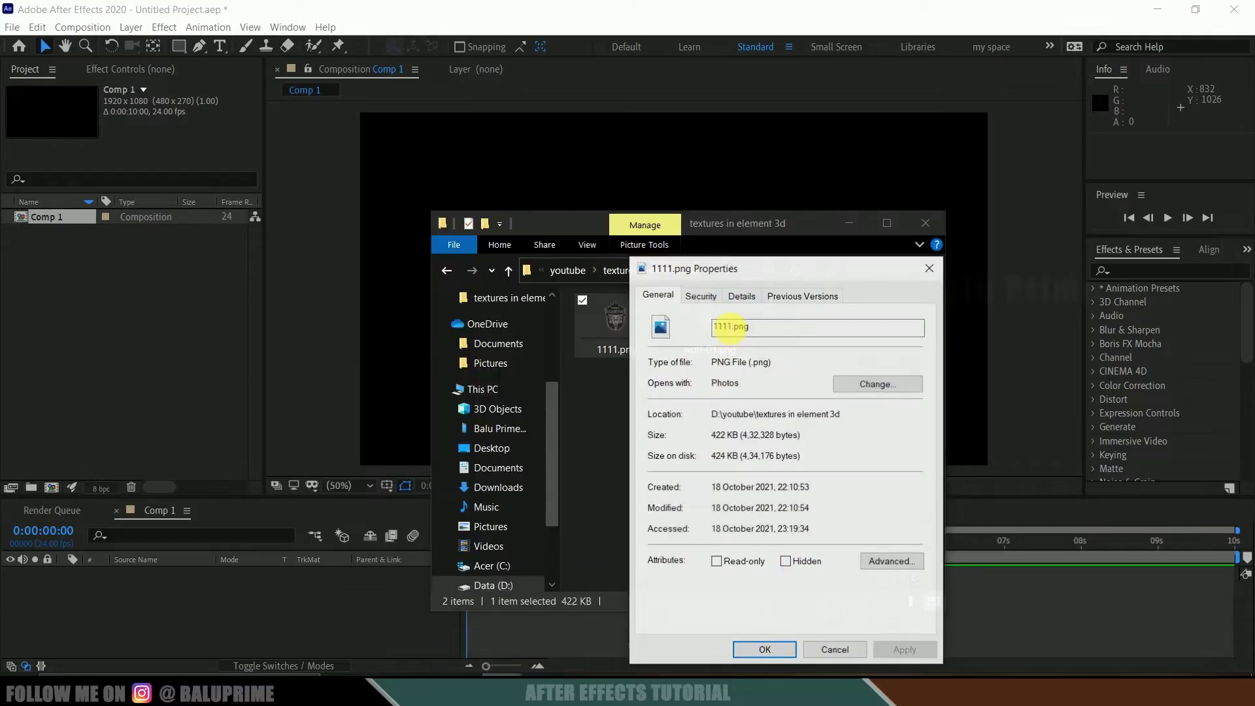
pyautogui.click(742, 296)
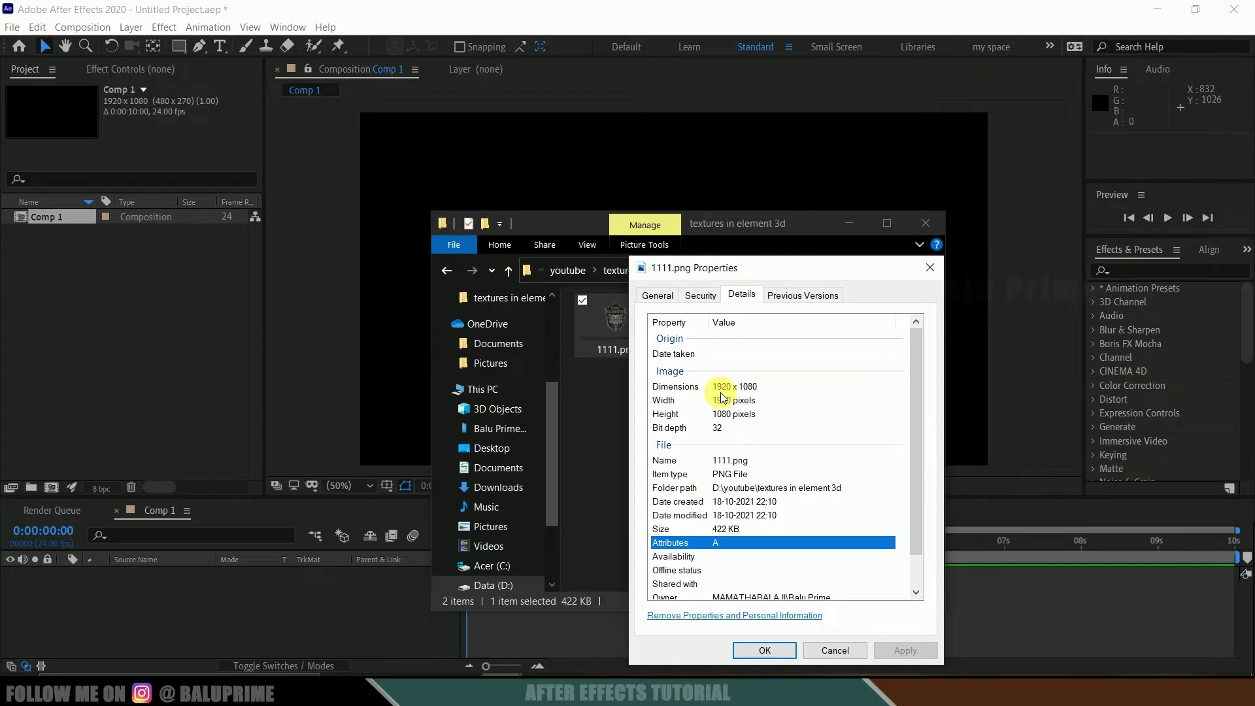
pyautogui.click(932, 266)
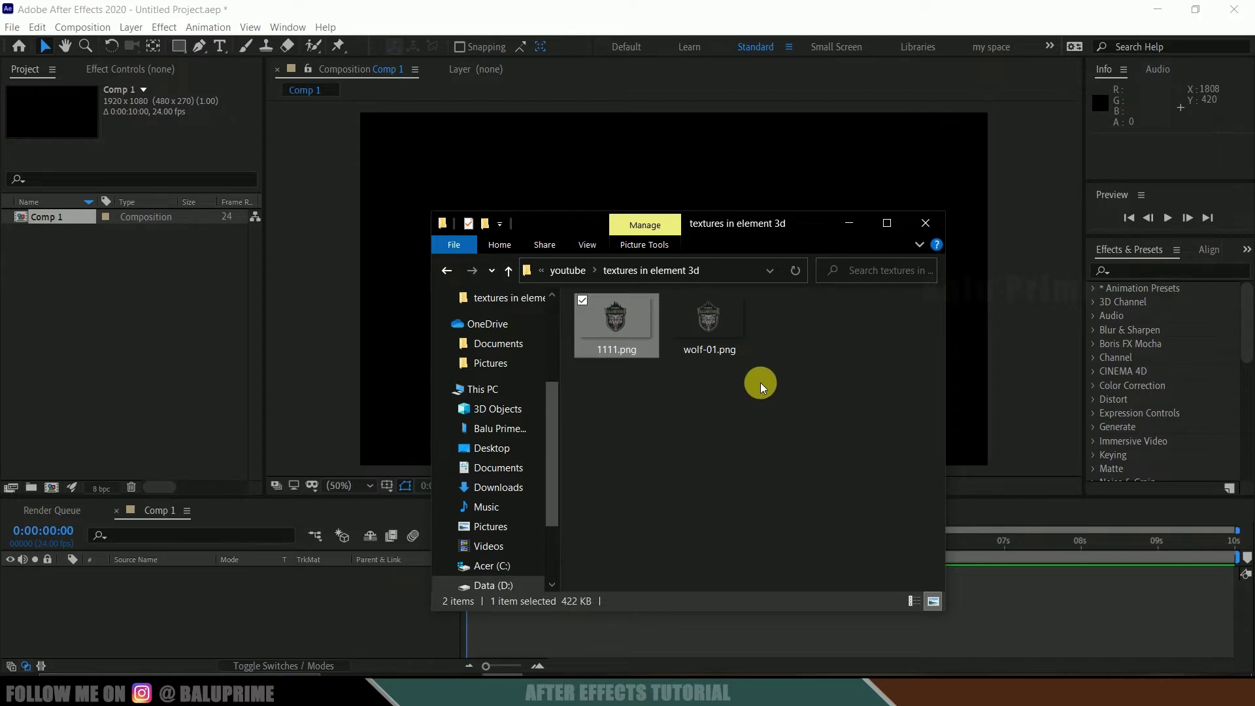
# - Import 1111.png from Explorer into the project and add it to Comp 1 as a layer
pyautogui.moveTo(807, 234); pyautogui.dragTo(874, 230)
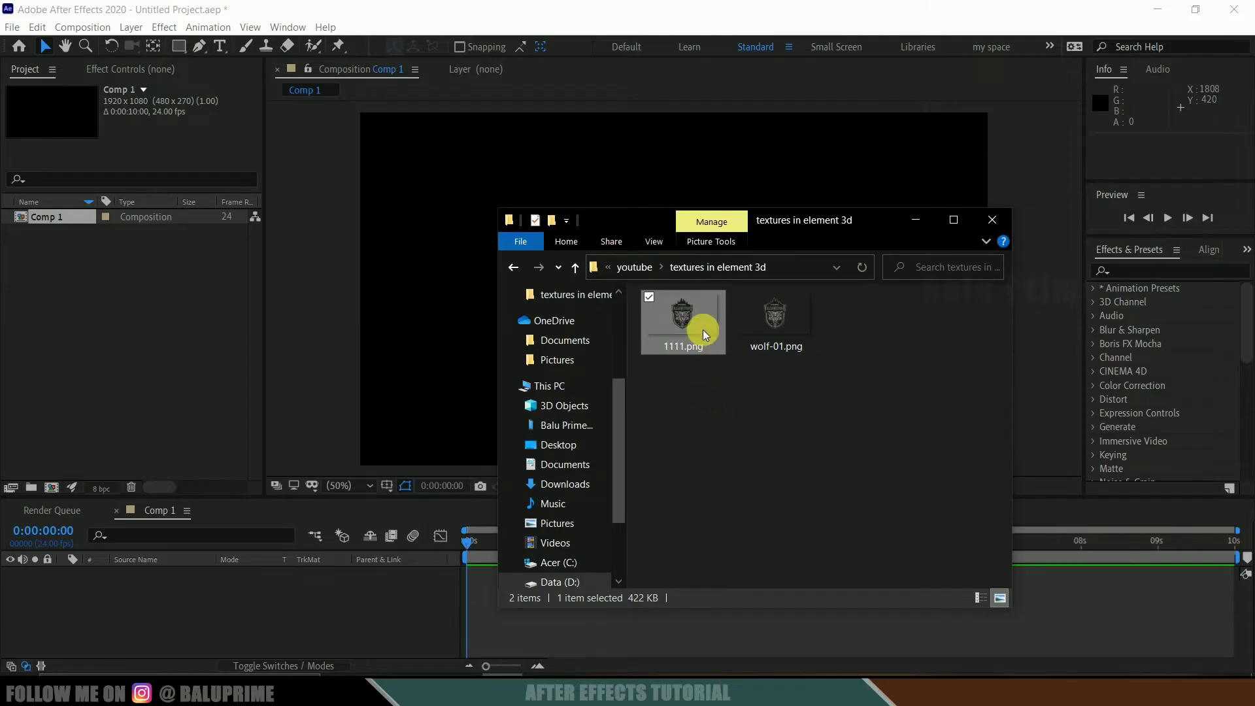
pyautogui.moveTo(703, 328); pyautogui.dragTo(269, 369)
pyautogui.moveTo(127, 378); pyautogui.dragTo(118, 335)
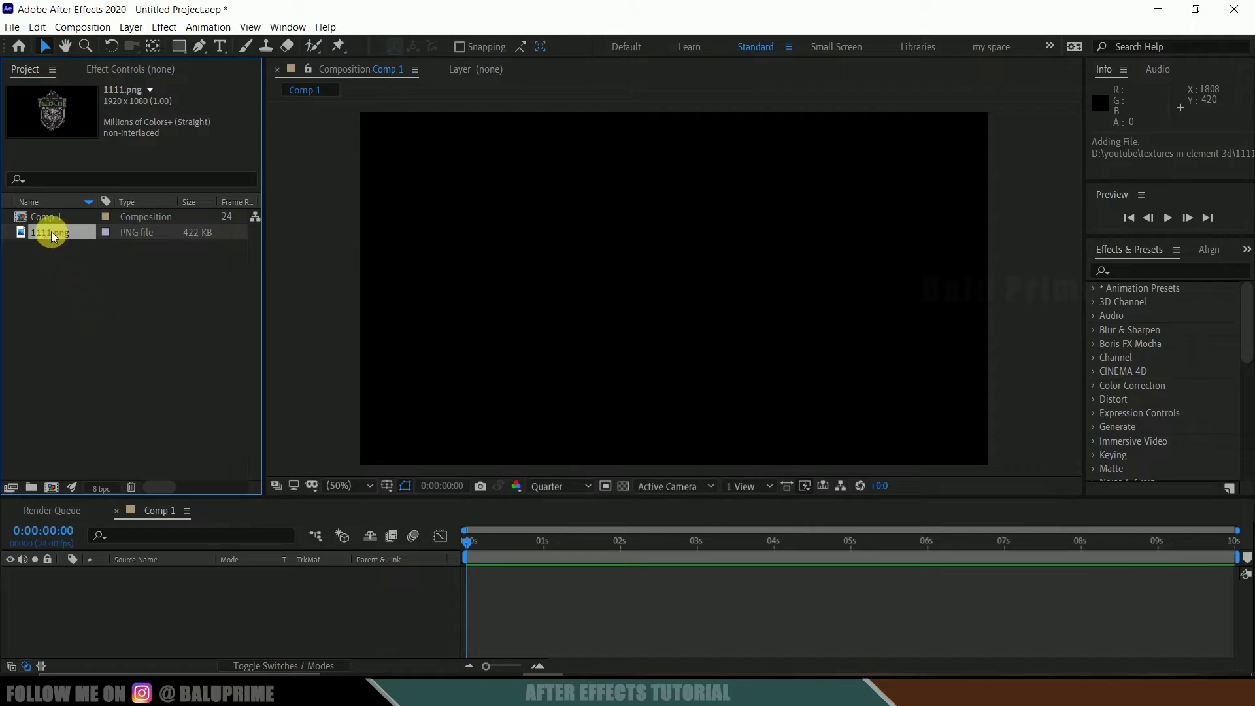
pyautogui.moveTo(51, 231); pyautogui.dragTo(131, 608)
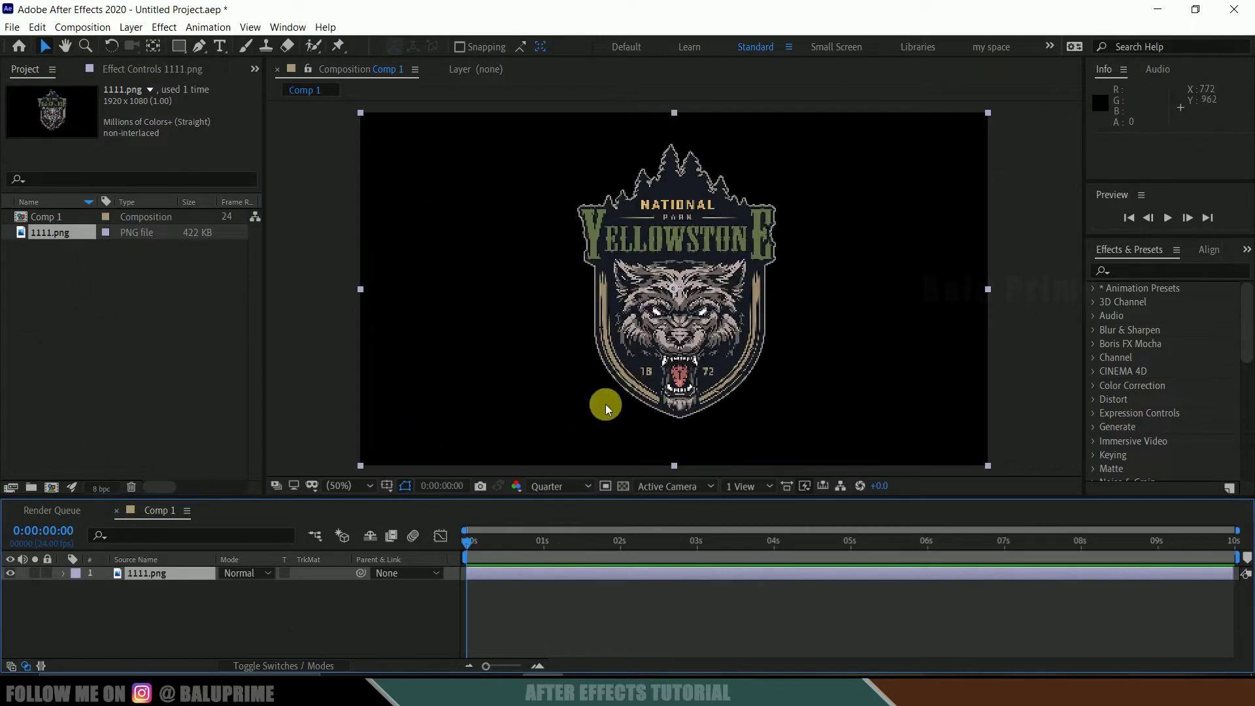
pyautogui.click(117, 606)
pyautogui.click(134, 575)
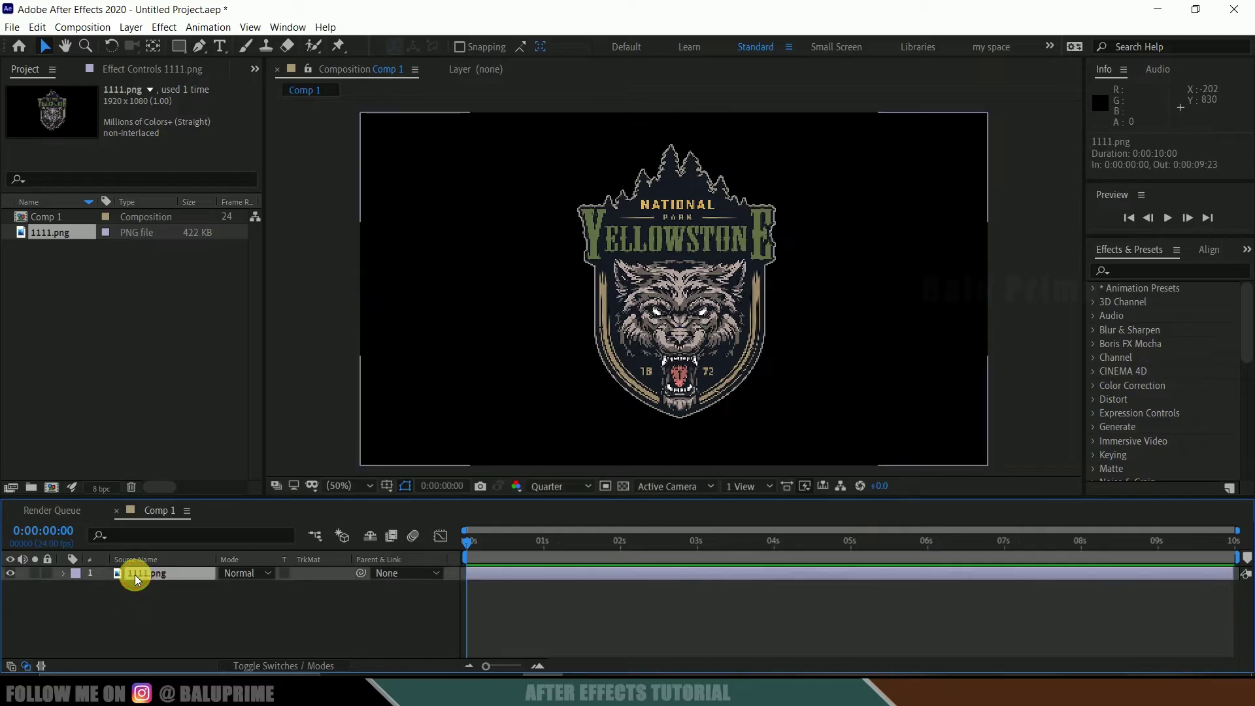
# - Auto-trace the 1111.png logo onto a new layer to get the shield outline
pyautogui.click(131, 27)
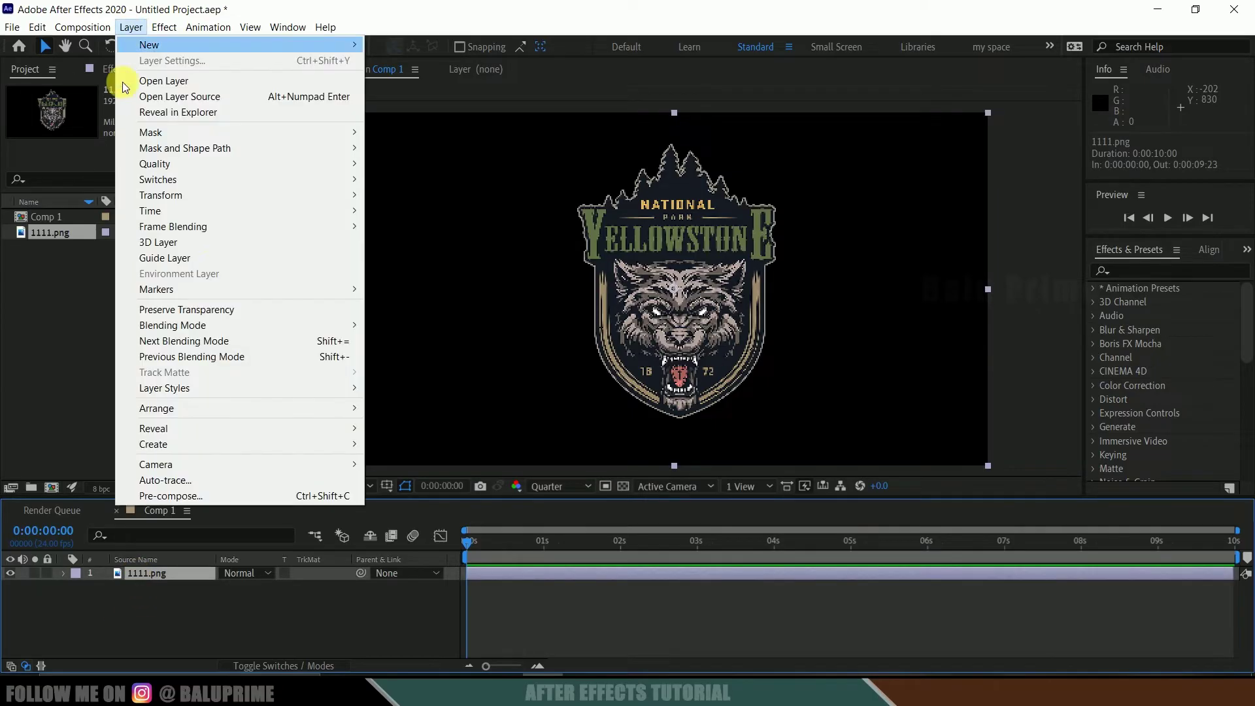
pyautogui.click(161, 484)
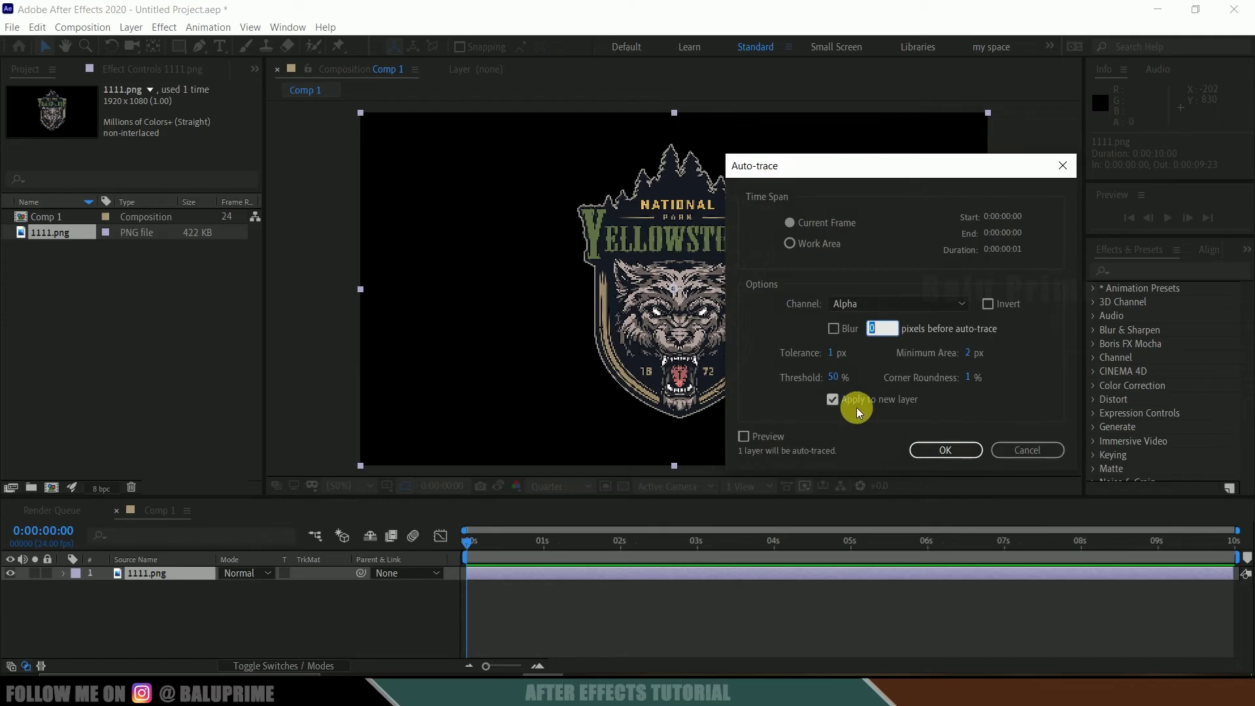
pyautogui.click(837, 404)
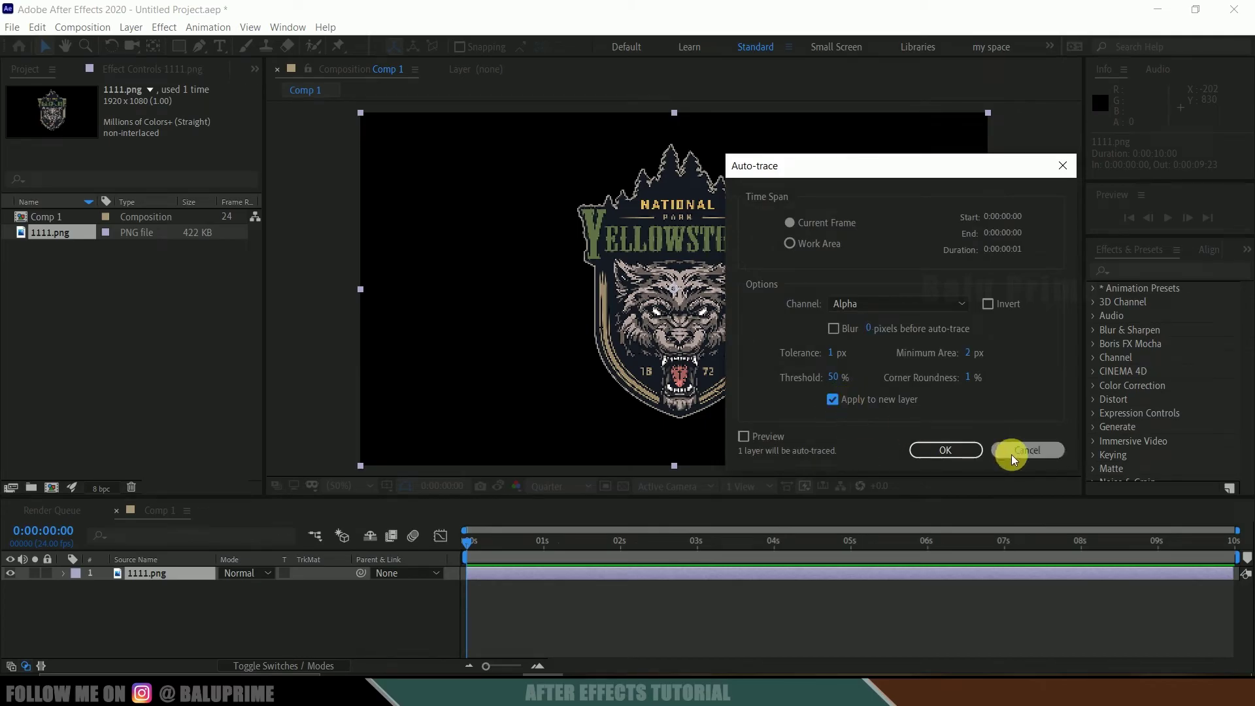
pyautogui.click(944, 452)
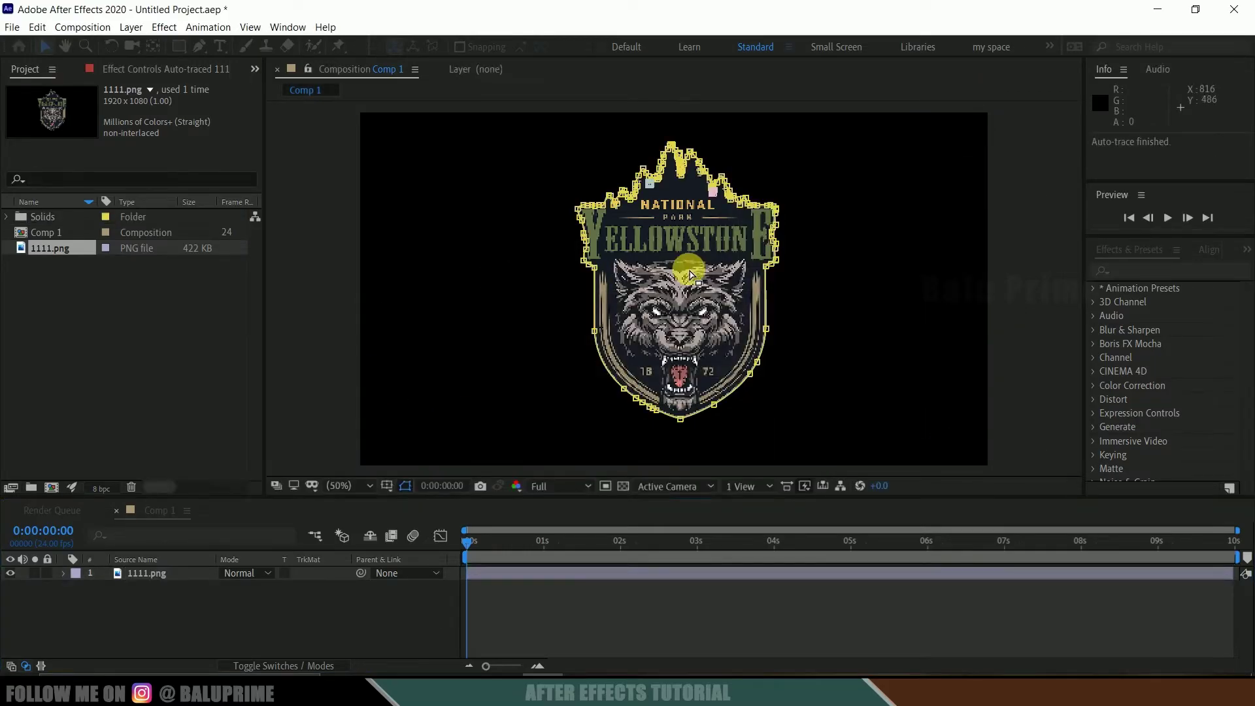
pyautogui.click(150, 586)
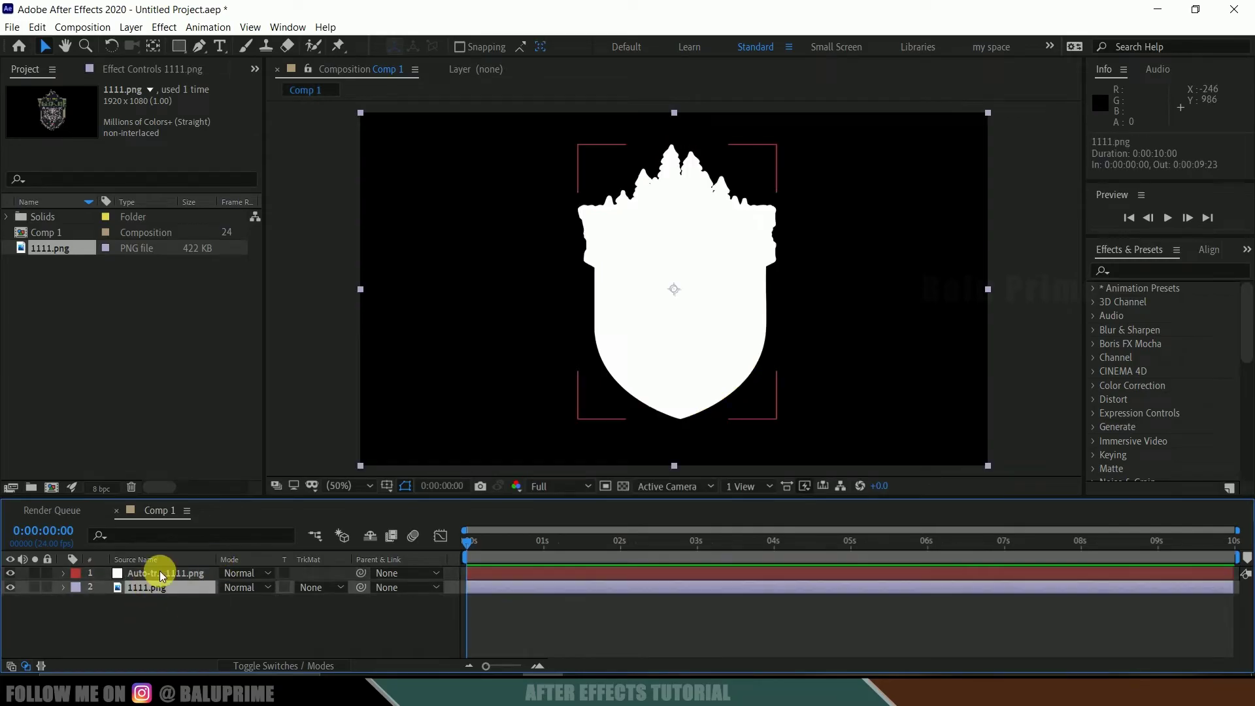
# - Hide the logo and traced layers, then create a new solid named 'element'
pyautogui.click(10, 583)
pyautogui.click(11, 574)
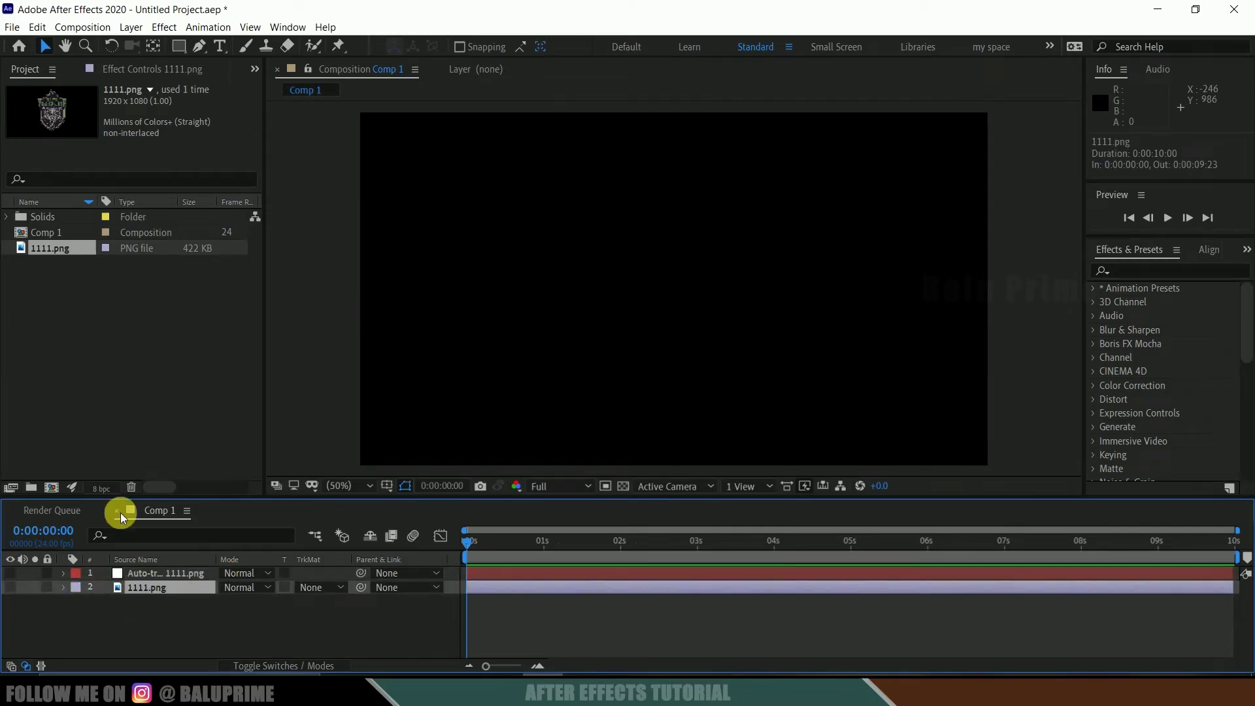
pyautogui.click(150, 570)
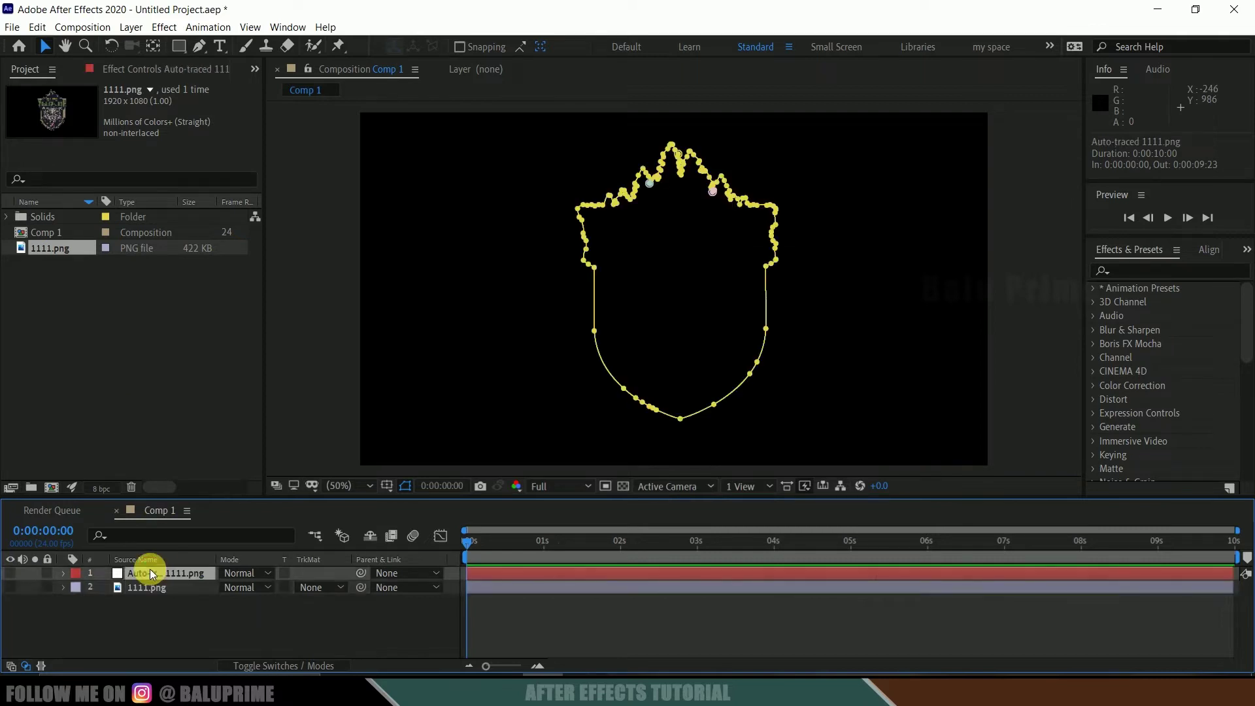
pyautogui.click(125, 28)
pyautogui.moveTo(152, 46)
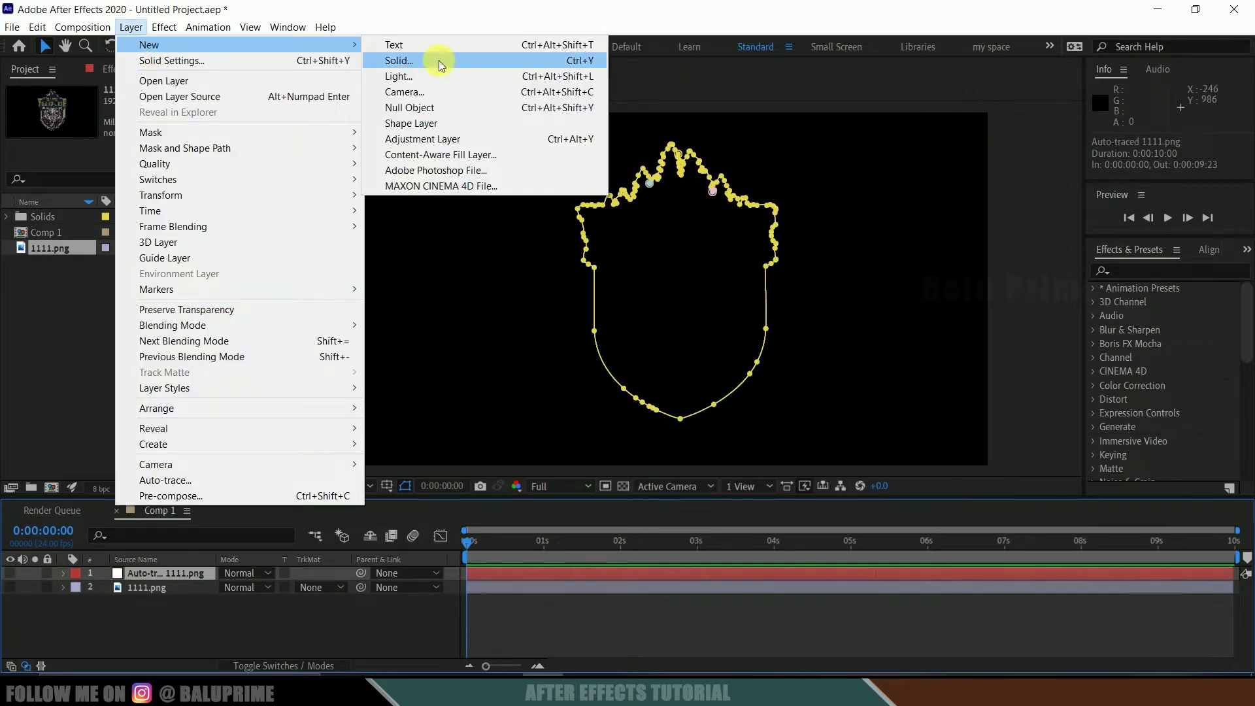
pyautogui.click(415, 62)
pyautogui.write('elem')
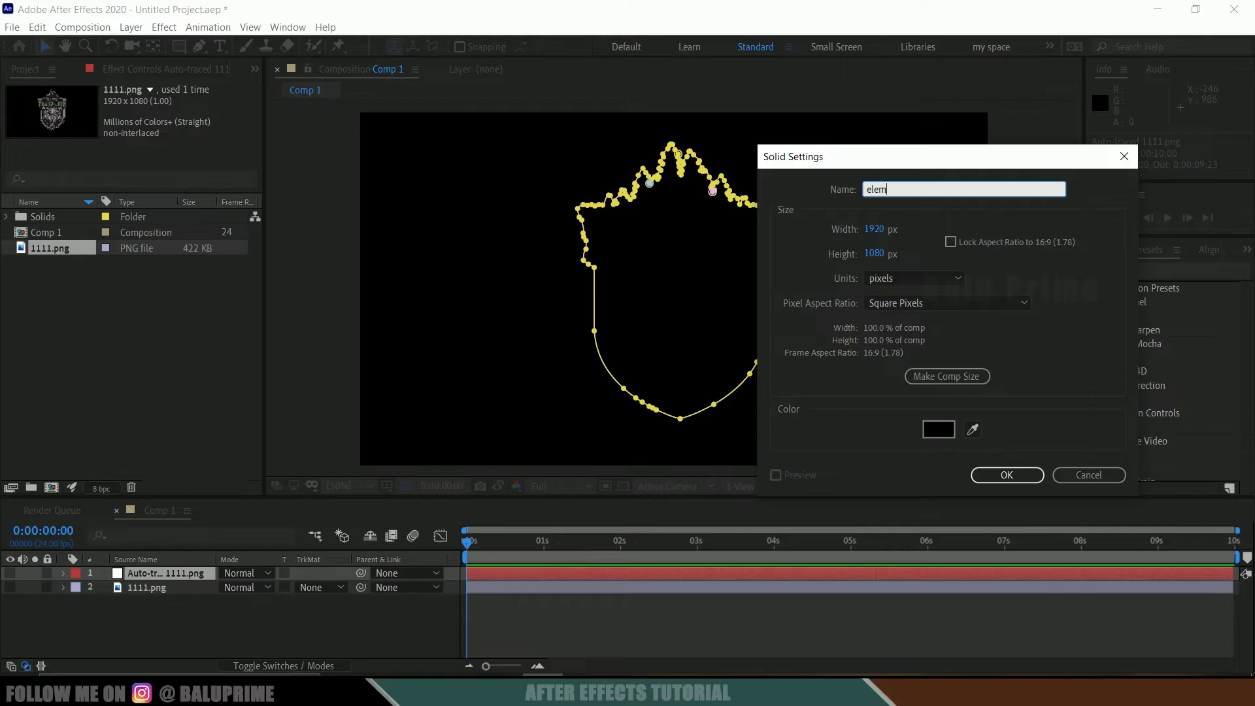
pyautogui.write('ent')
pyautogui.click(1007, 474)
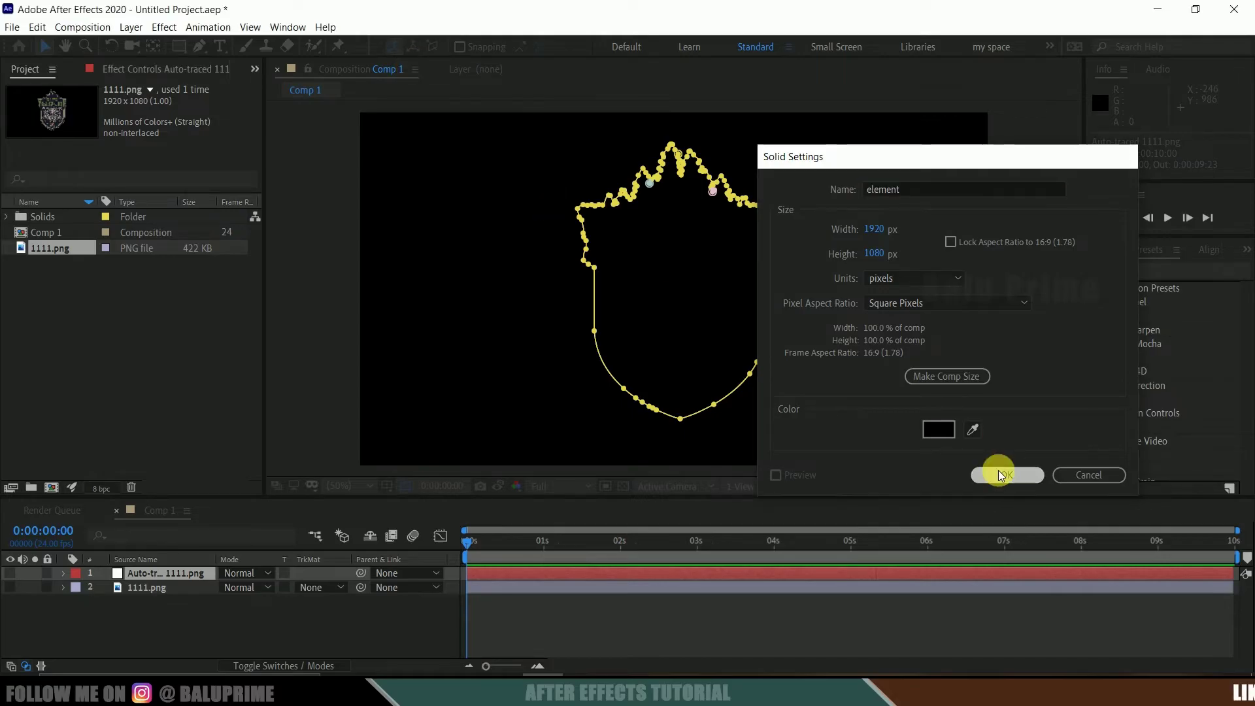
# - Search Effects & Presets for 'element' and apply the Element effect to the element solid
pyautogui.click(1159, 271)
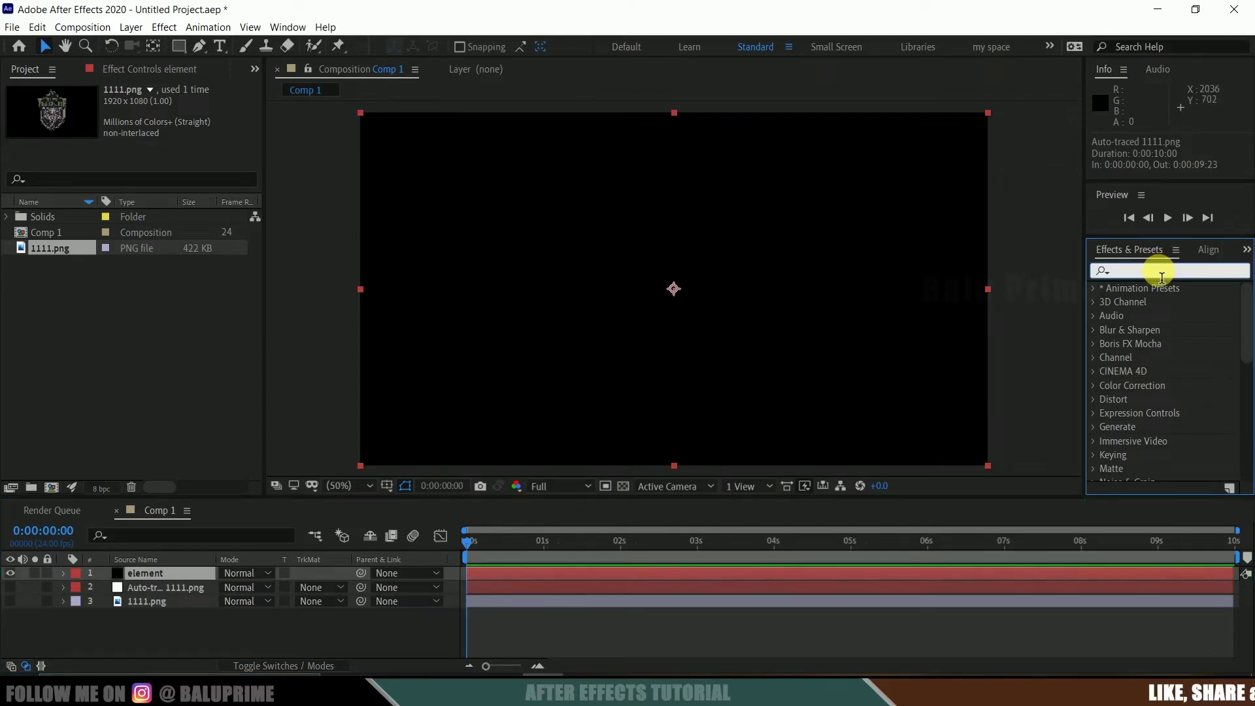
pyautogui.click(282, 26)
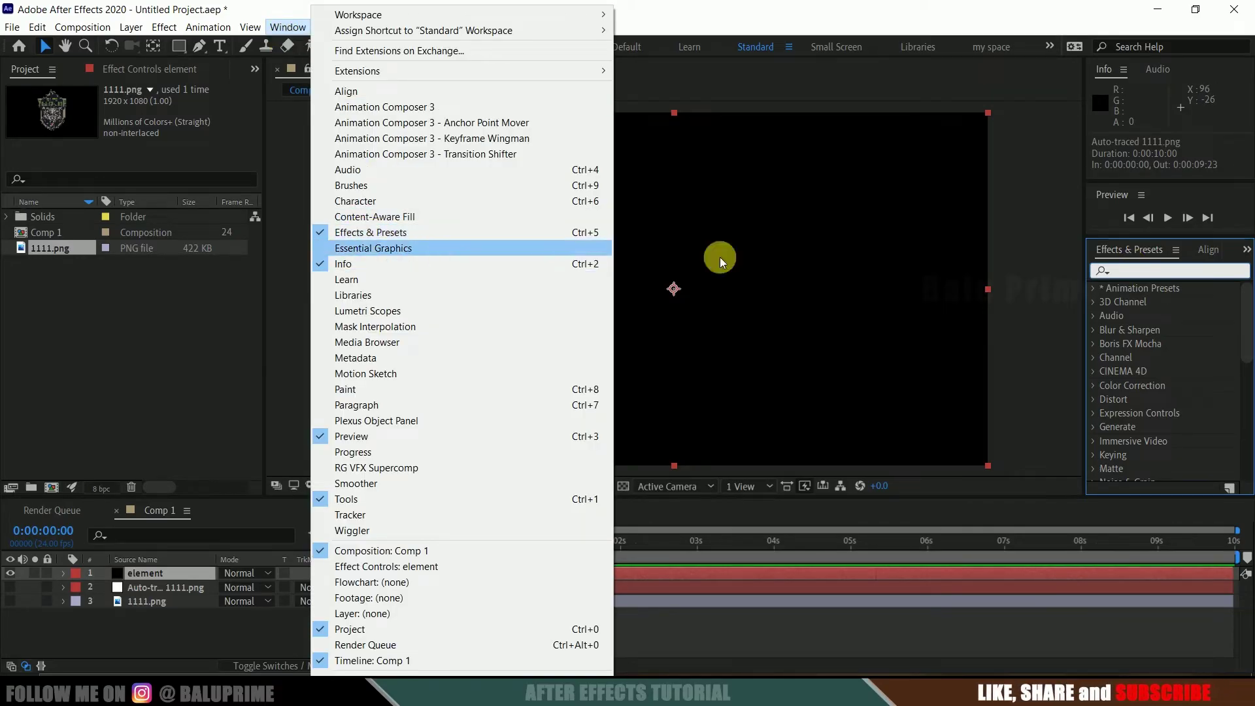
pyautogui.click(1143, 270)
pyautogui.write('e')
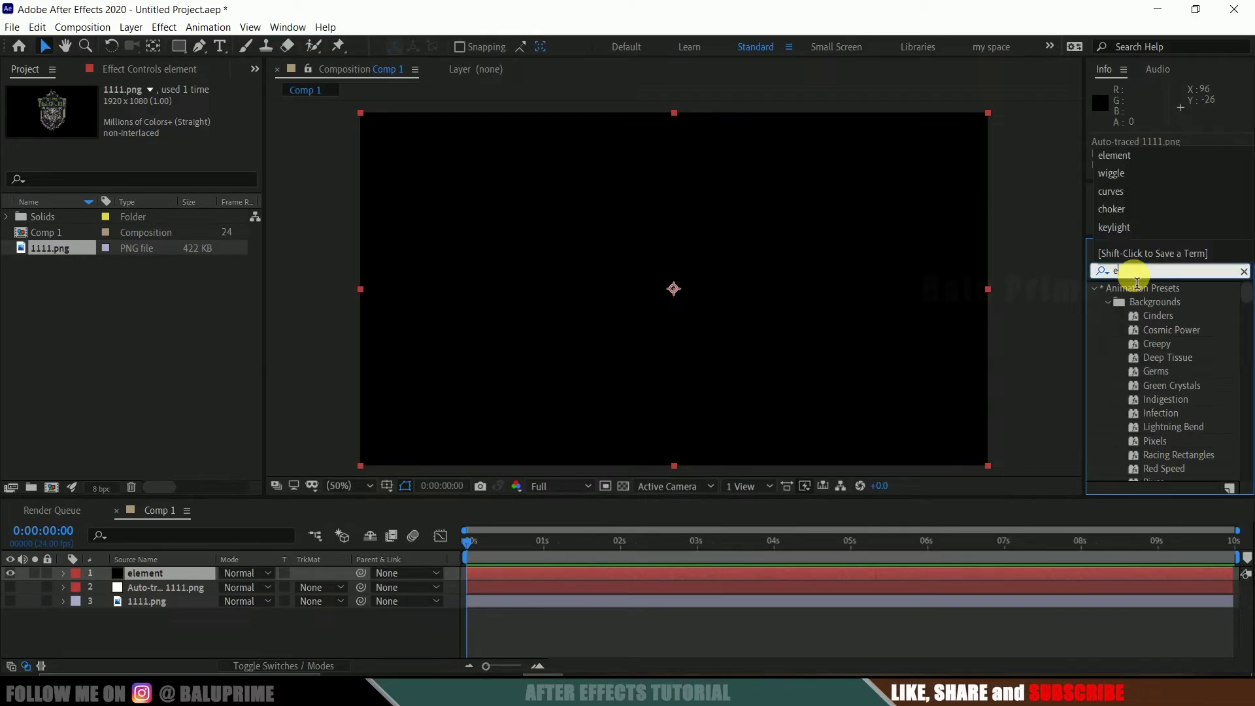
pyautogui.write('lement')
pyautogui.click(1130, 276)
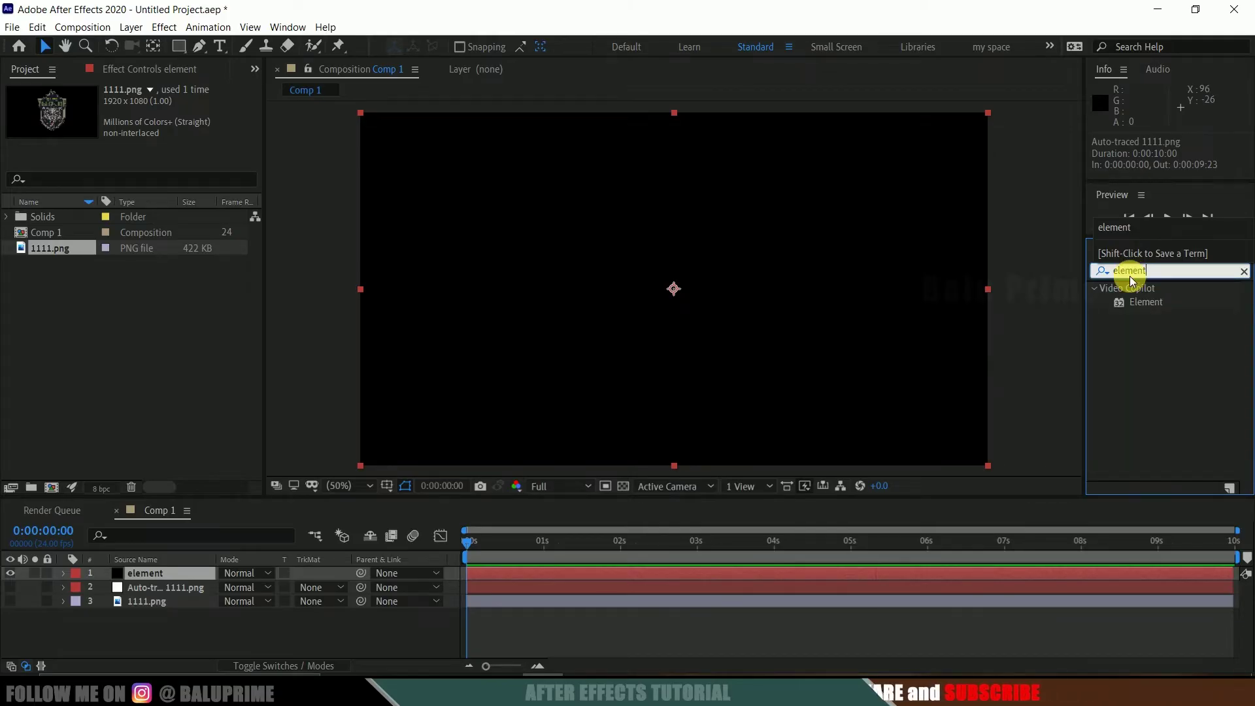
pyautogui.click(1153, 309)
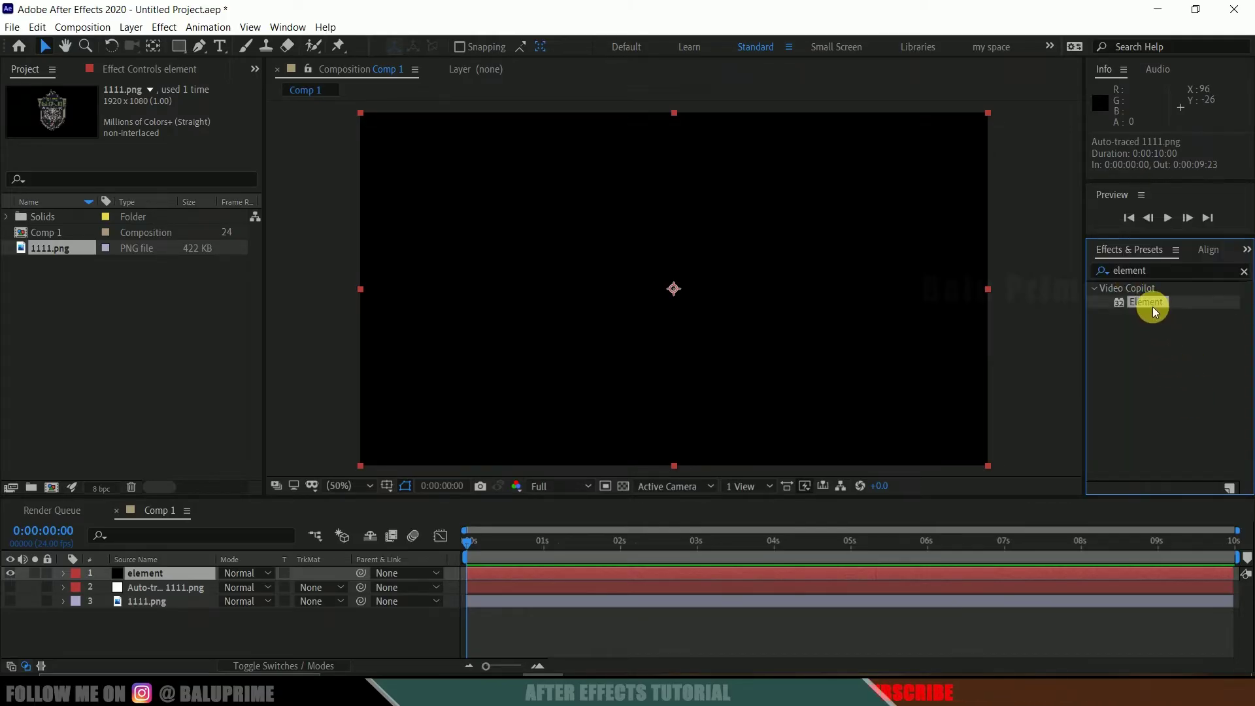
pyautogui.moveTo(1150, 304); pyautogui.dragTo(169, 578)
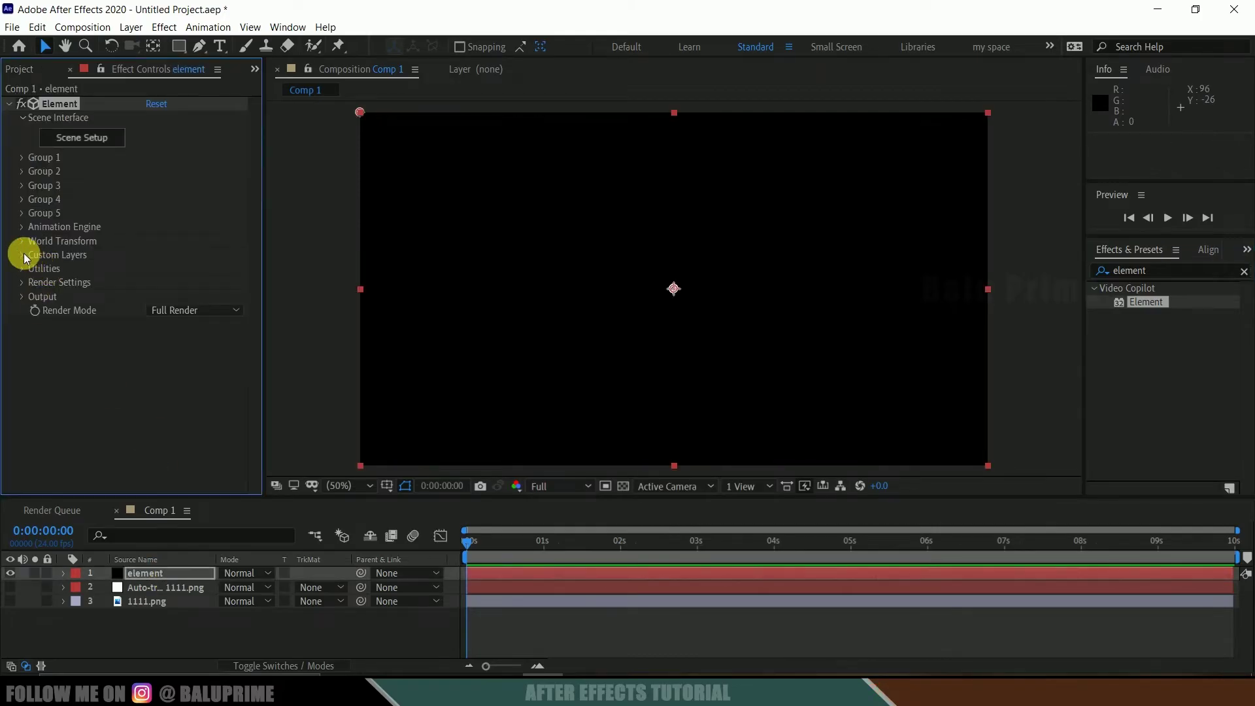
pyautogui.click(24, 254)
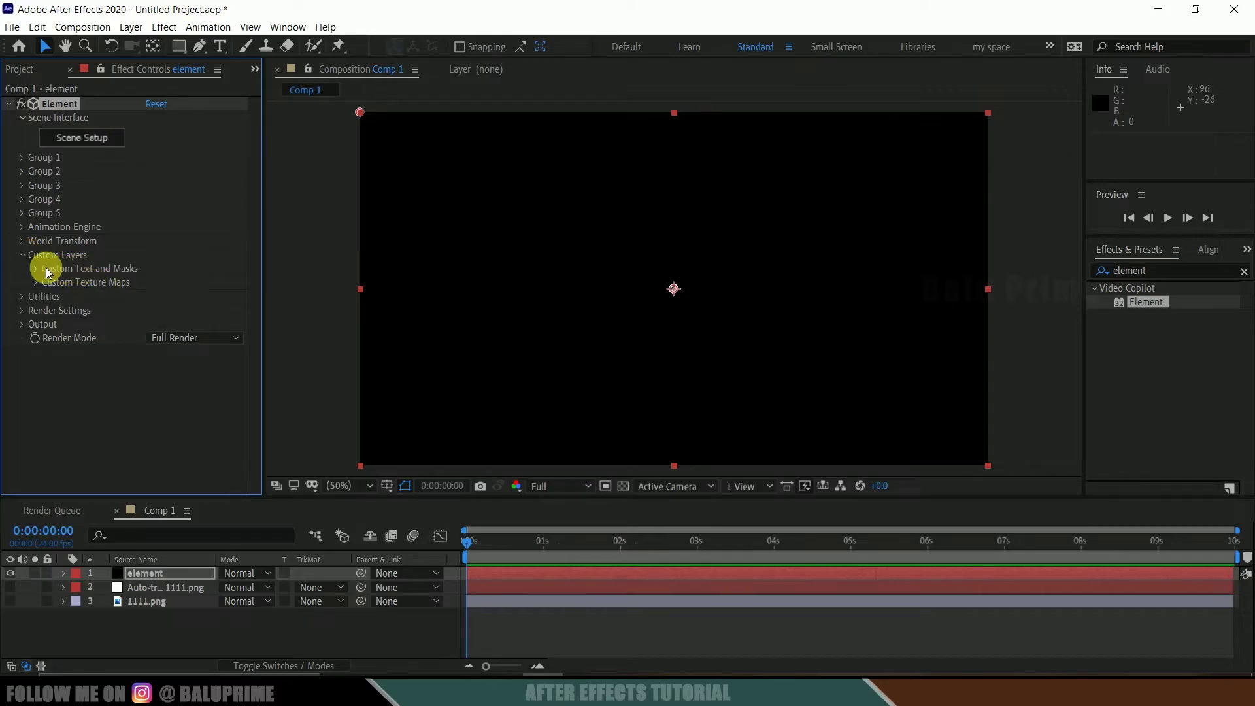
# - Under Custom Text and Masks, set Path Layer 1 to '2. Auto-traced 1111.png'
pyautogui.click(33, 268)
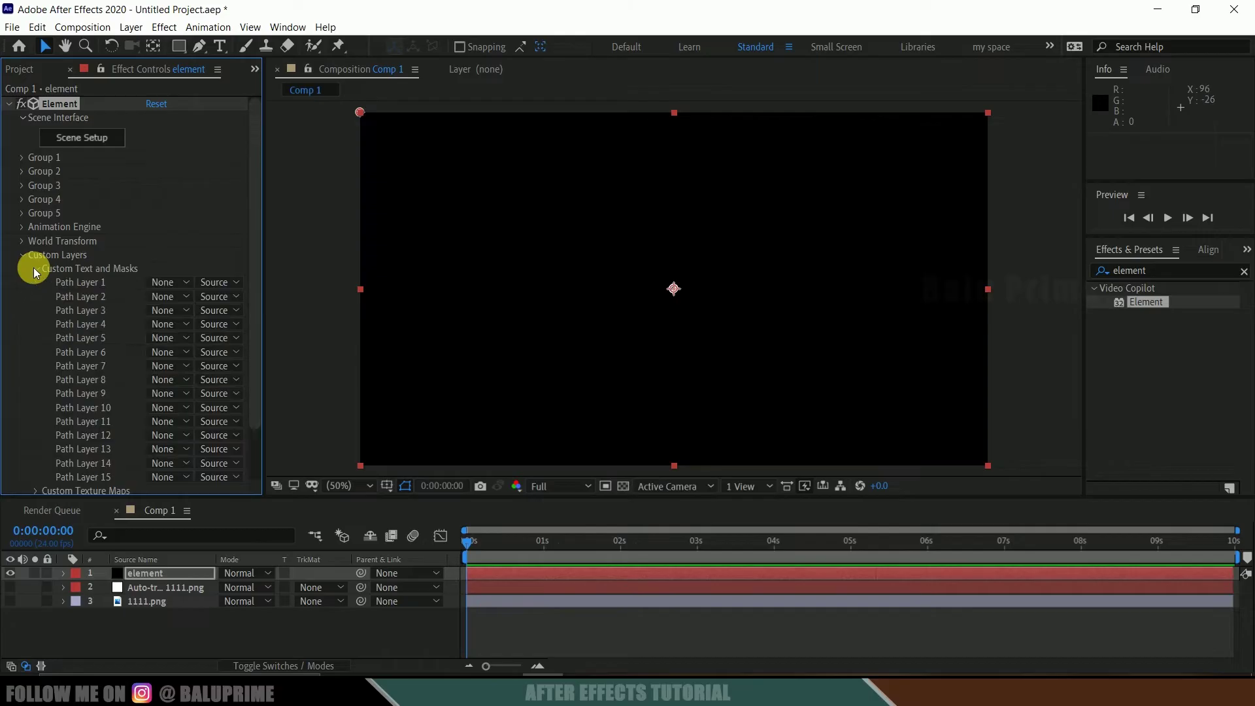
pyautogui.click(154, 282)
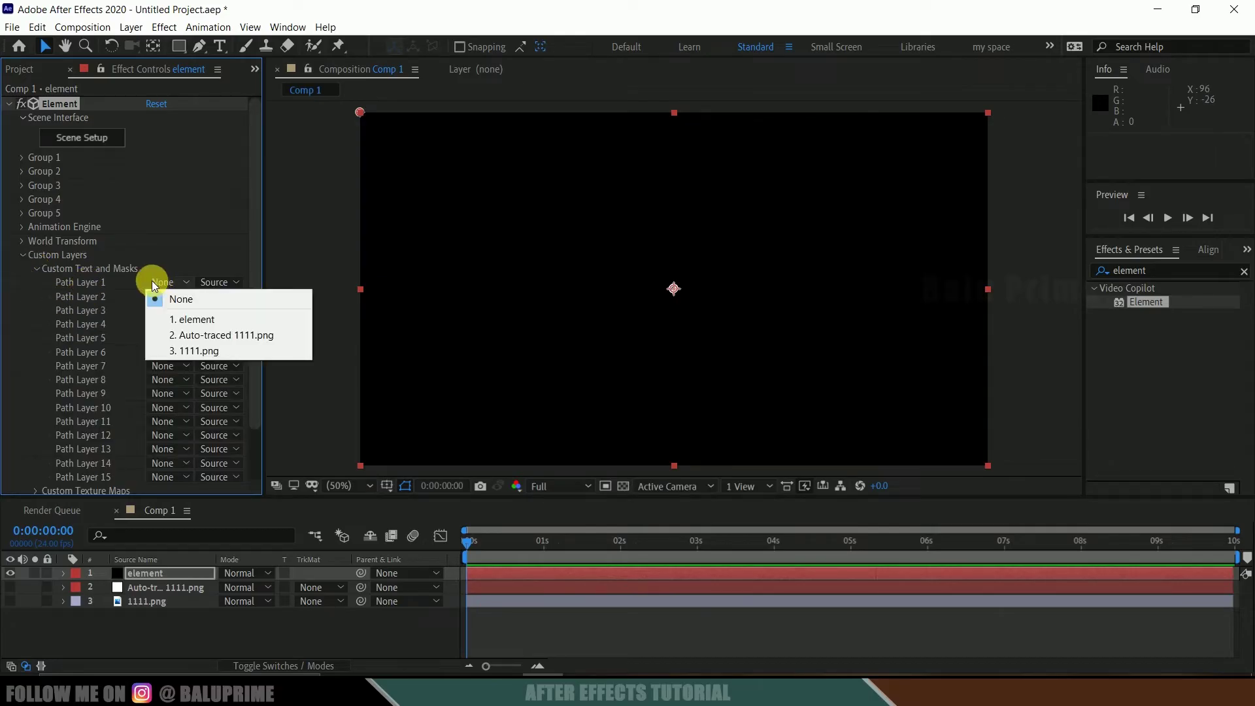
pyautogui.click(243, 335)
pyautogui.click(151, 589)
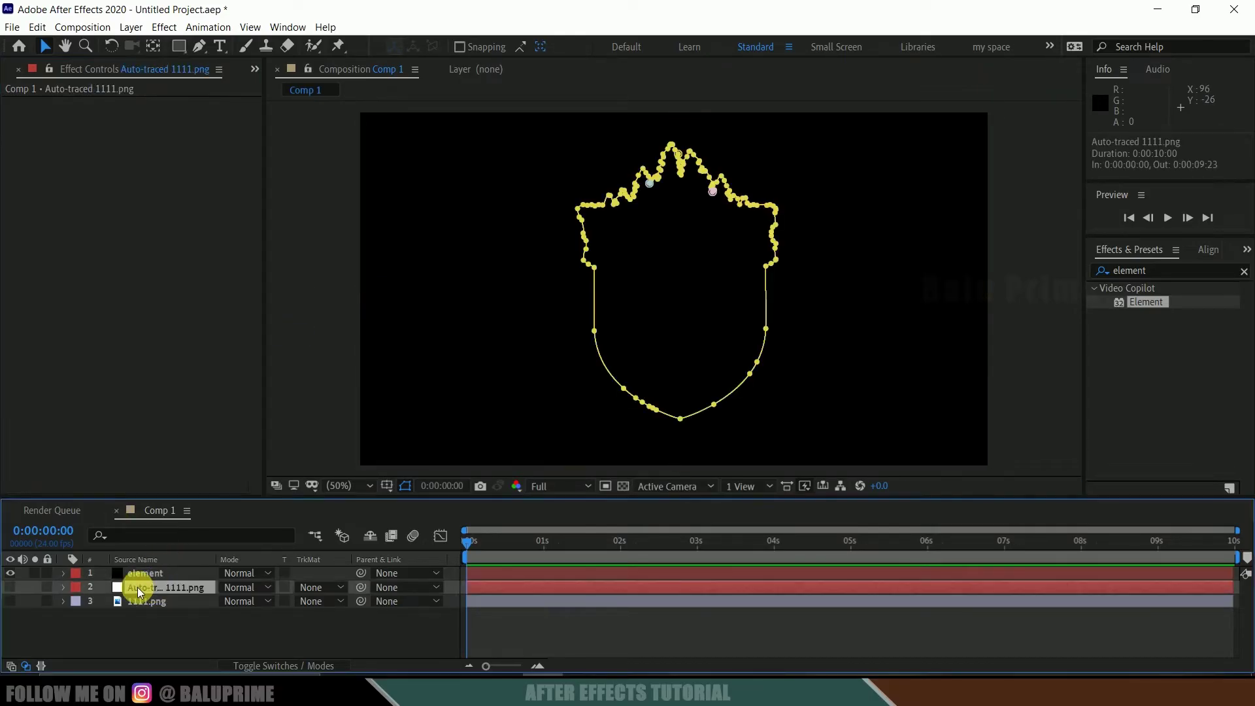
pyautogui.click(149, 573)
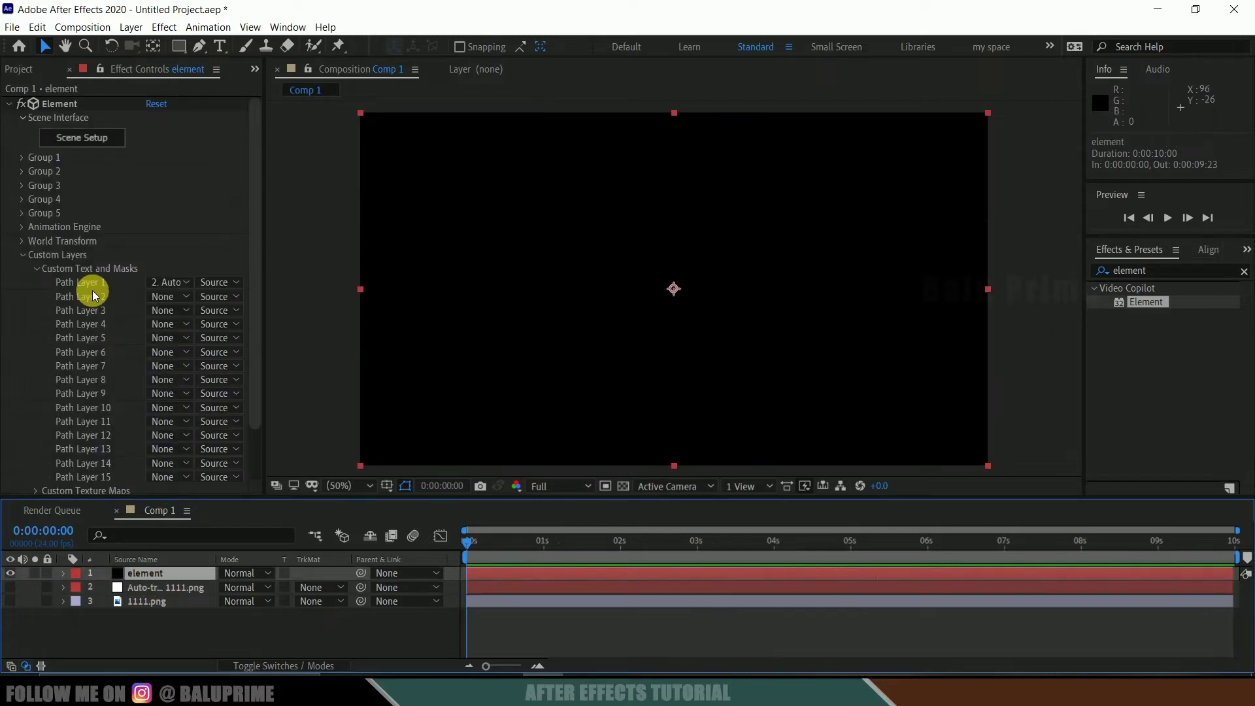
pyautogui.click(154, 285)
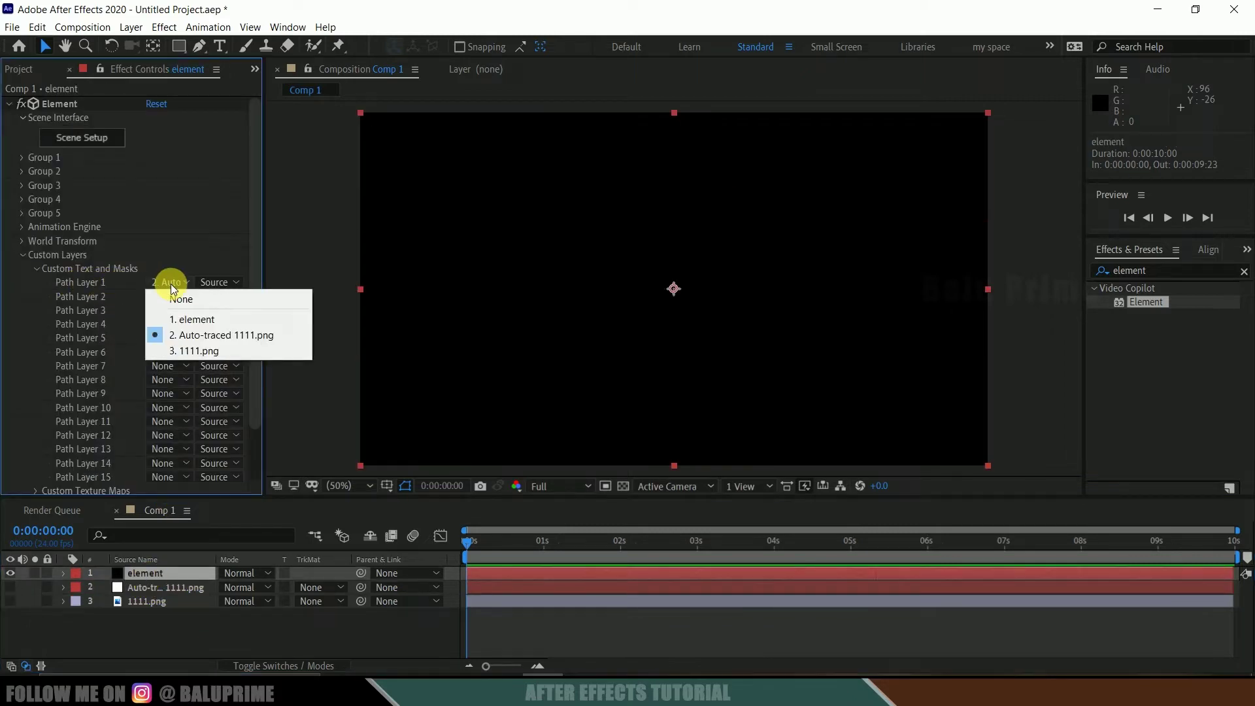
pyautogui.click(189, 336)
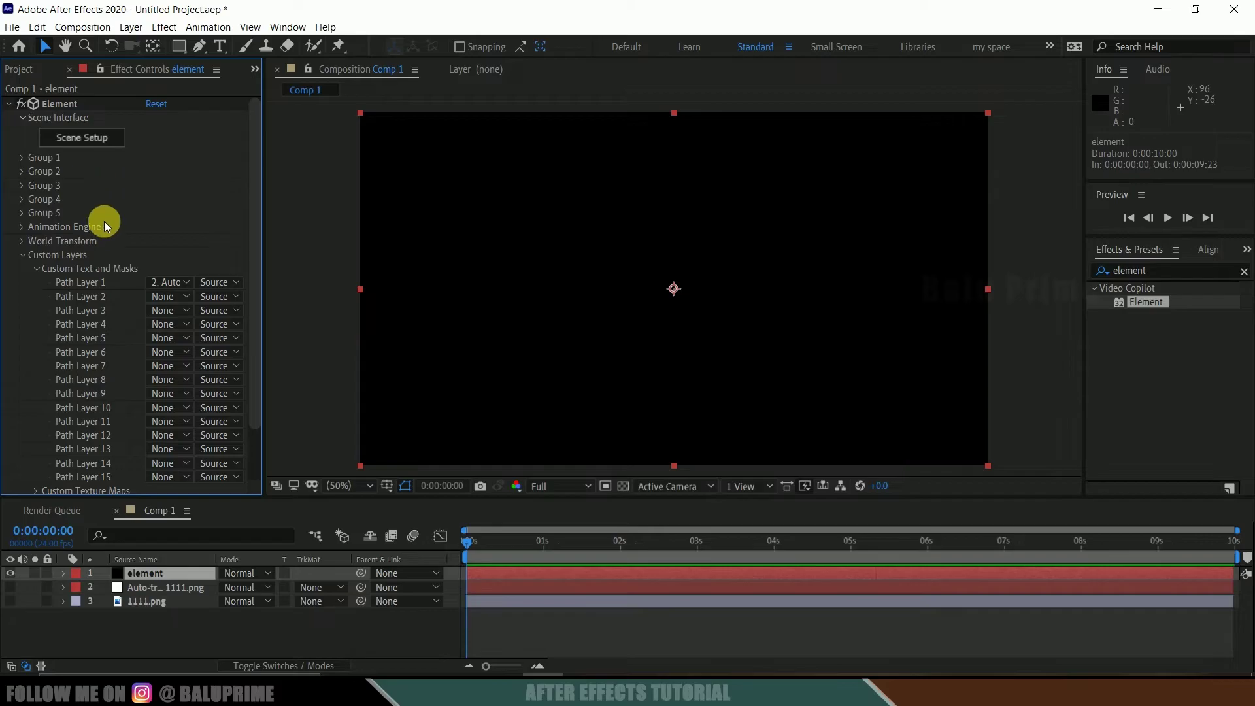
pyautogui.click(160, 602)
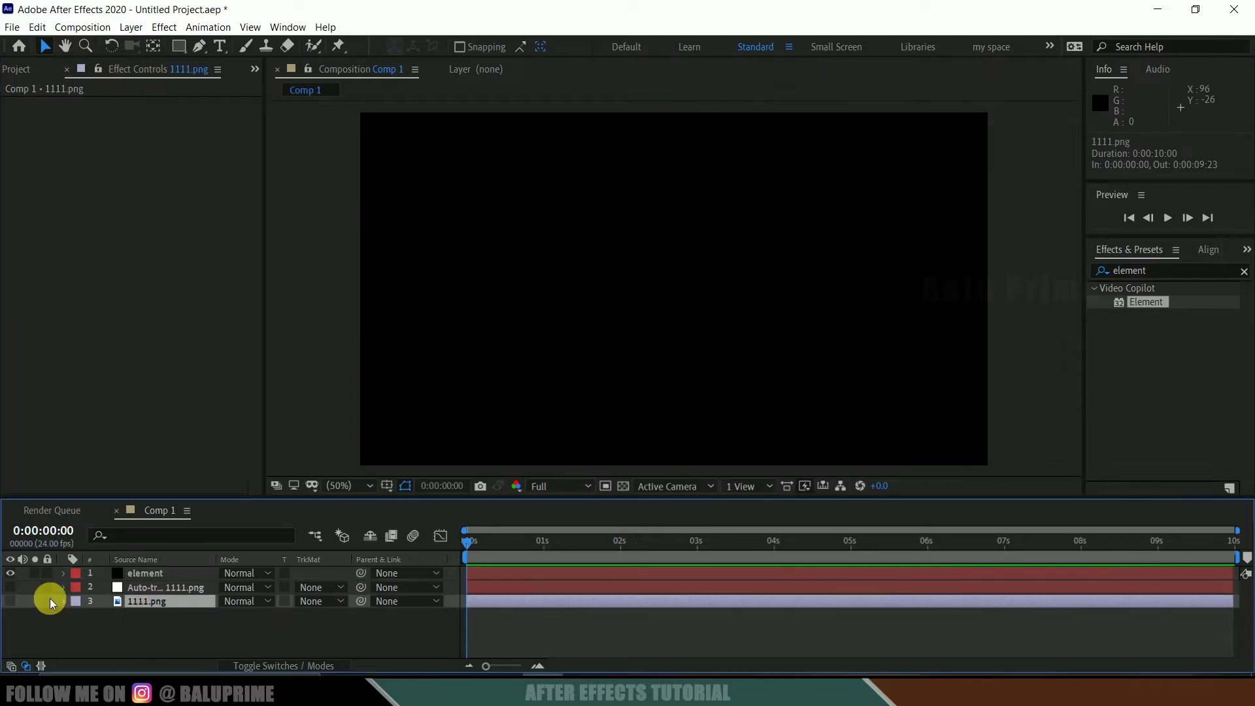
pyautogui.click(11, 601)
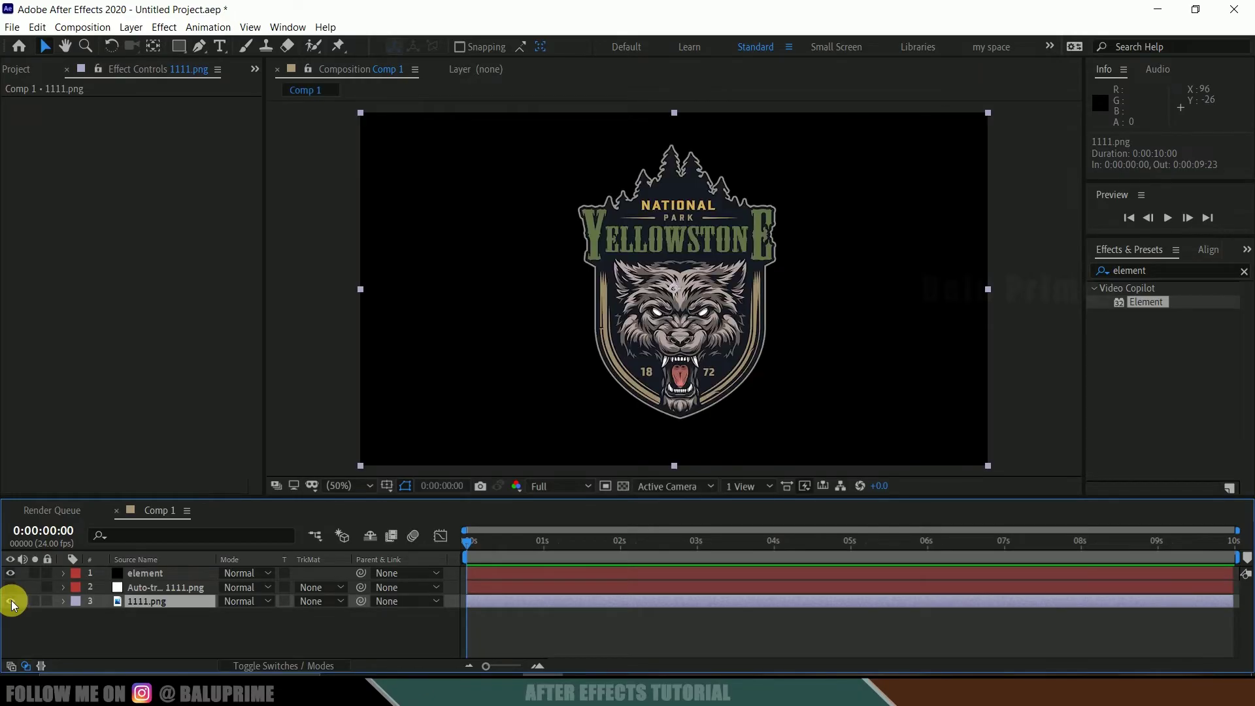
pyautogui.click(10, 601)
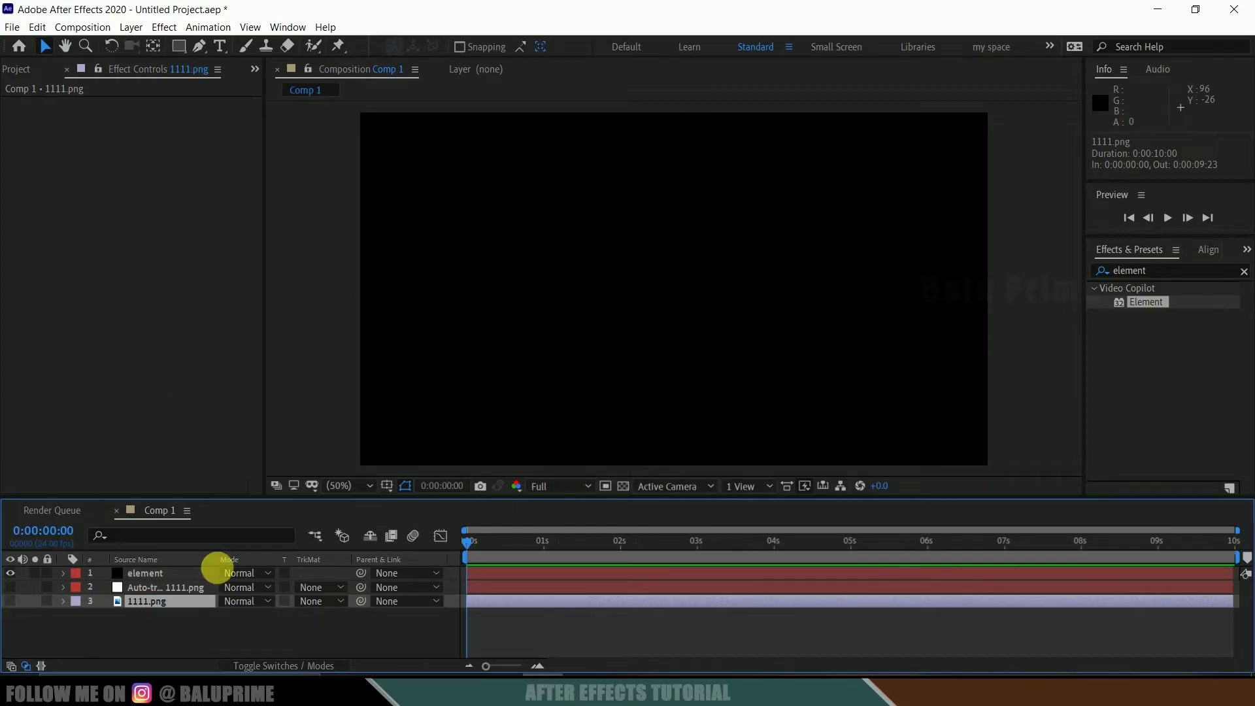
# - Set the Element effect's Custom Texture Maps Layer 1 to 1111.png
pyautogui.click(158, 574)
pyautogui.scroll(-3, 134, 346)
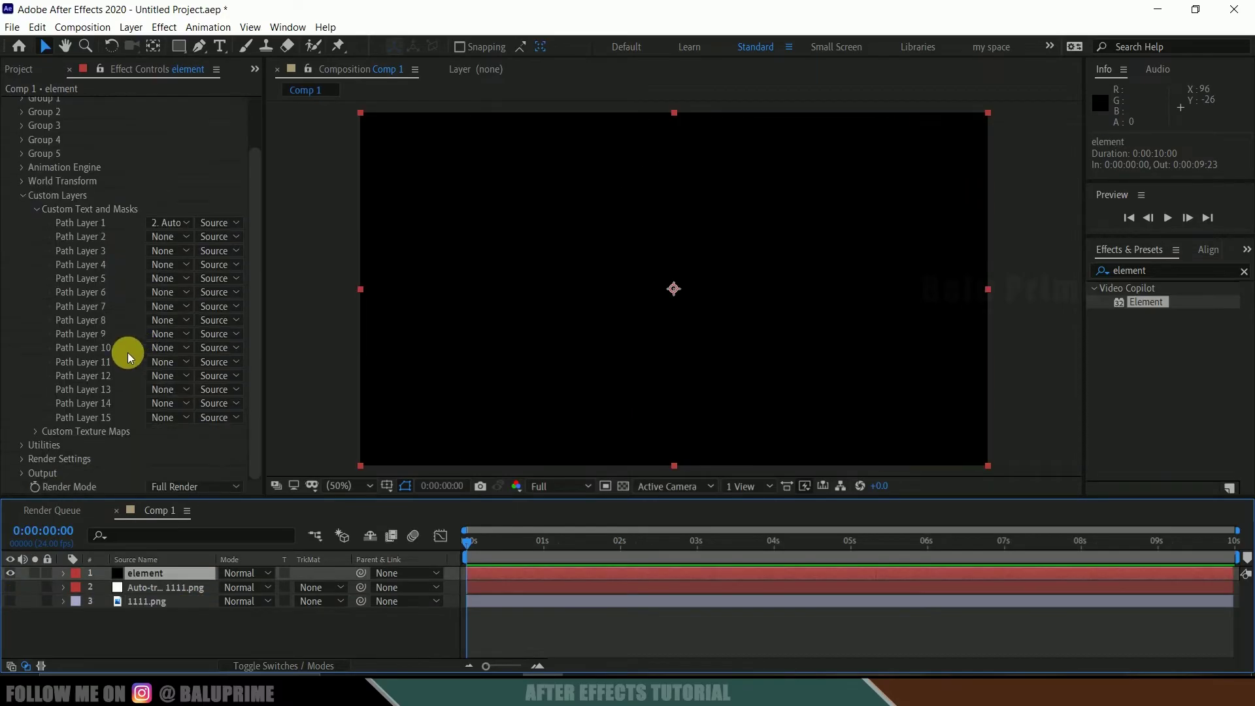
pyautogui.click(35, 433)
pyautogui.scroll(-10, 34, 434)
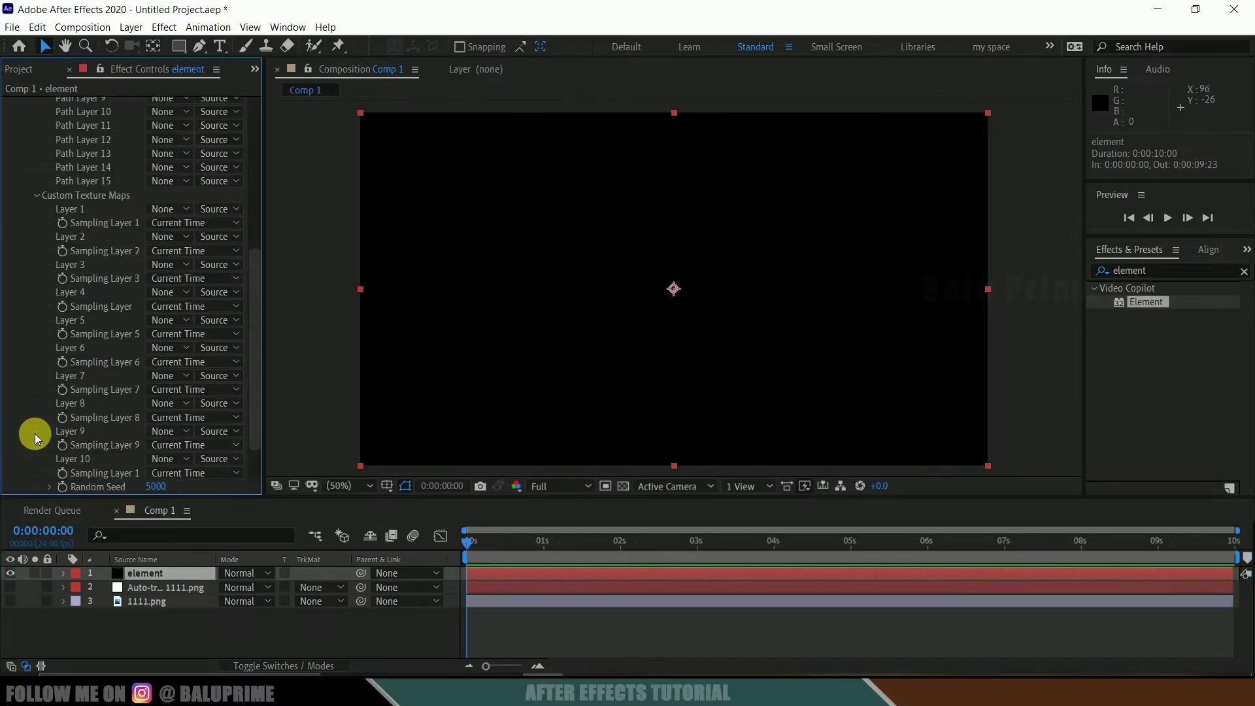
pyautogui.click(169, 209)
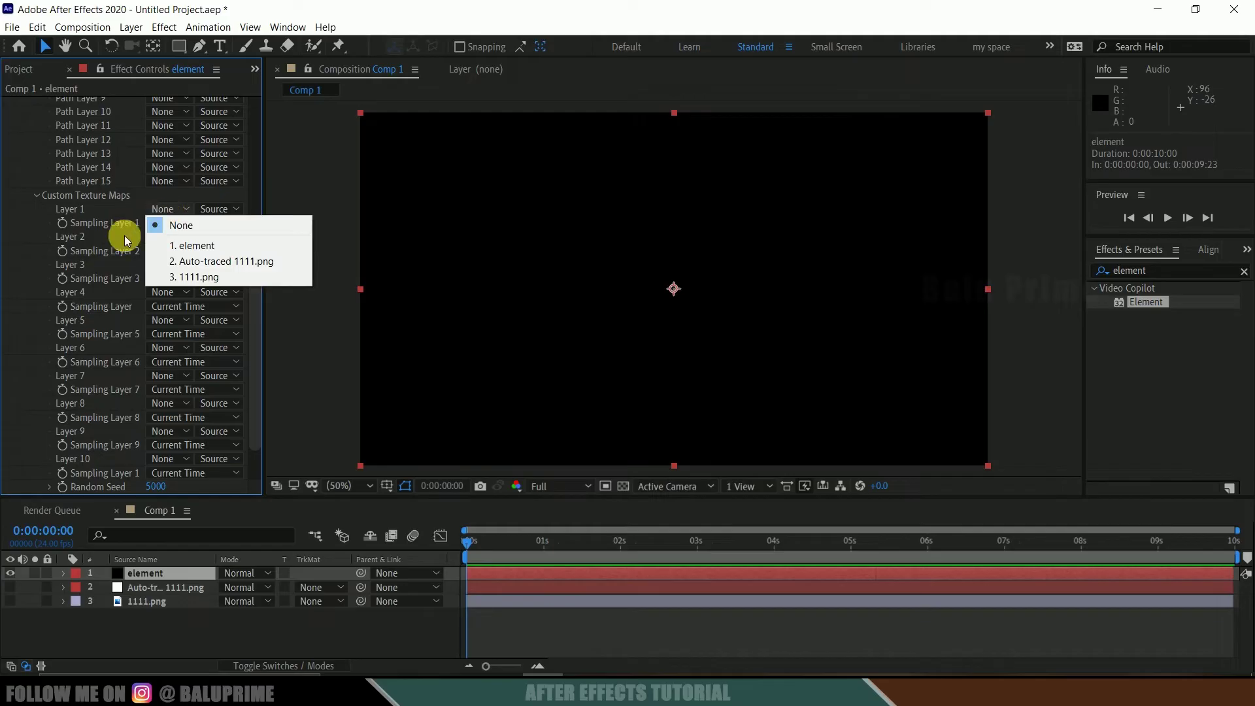
pyautogui.click(199, 278)
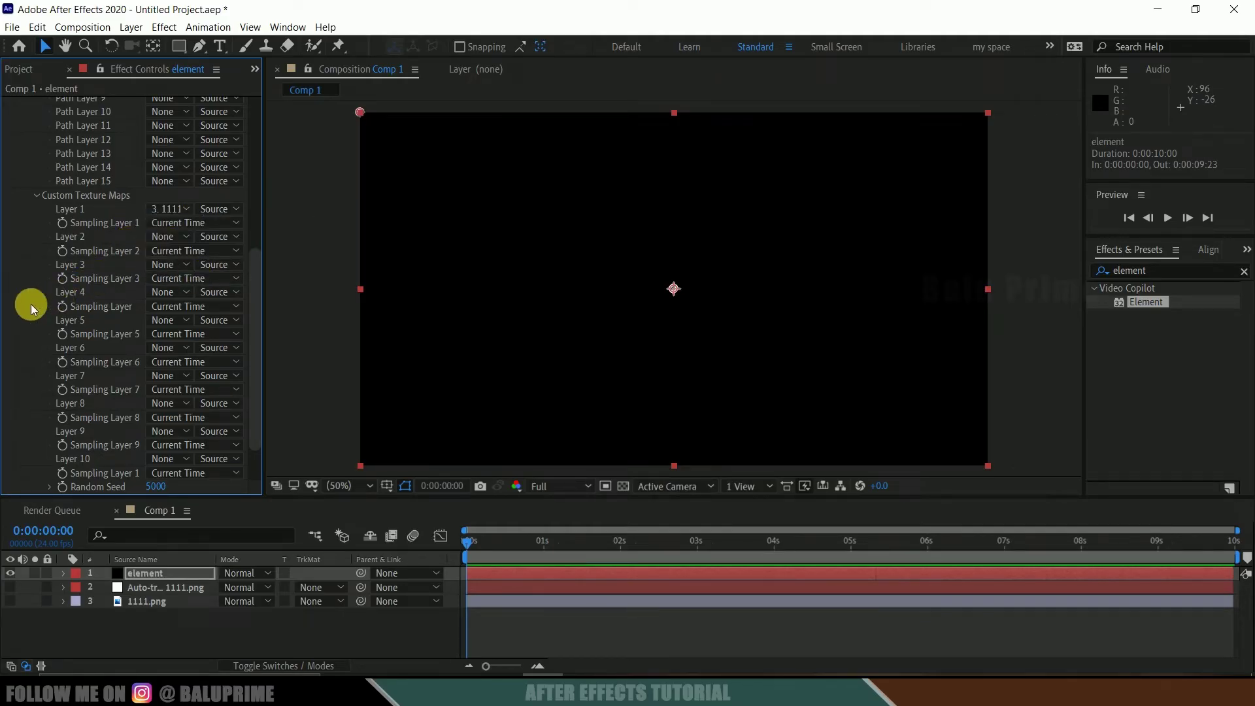
pyautogui.scroll(5, 30, 304)
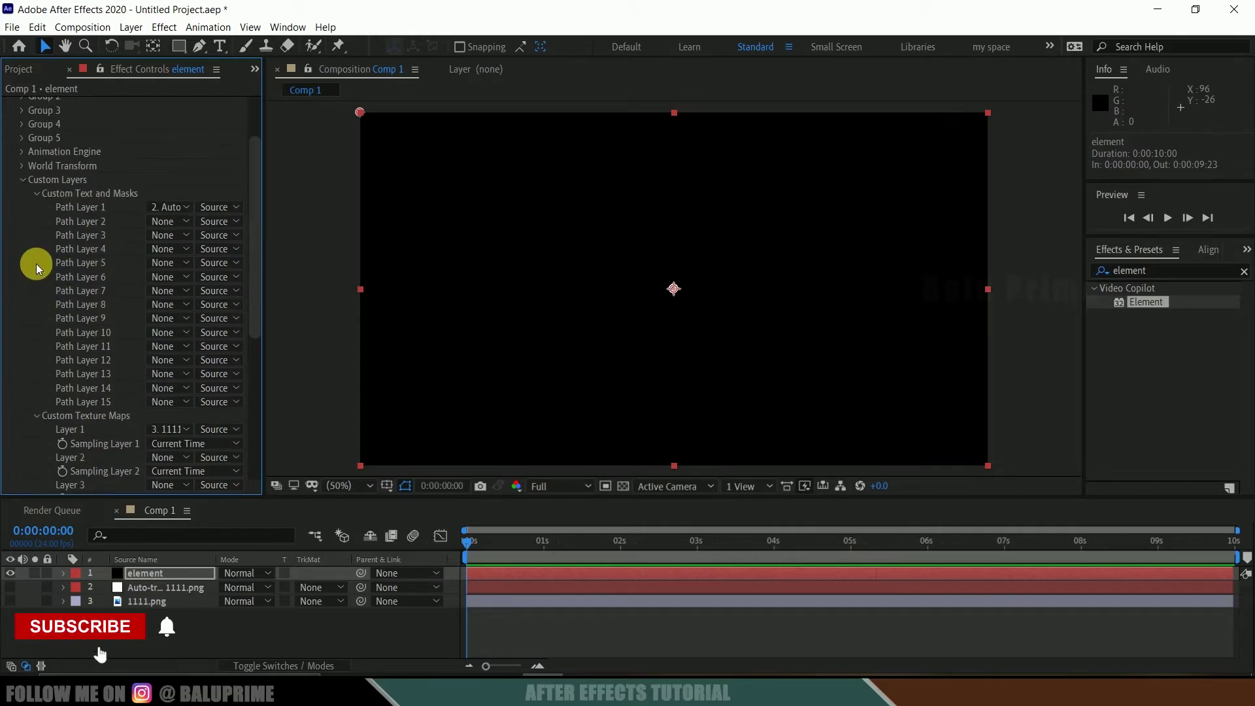
# - Reconfirm Path Layer 1 as Auto-traced 1111.png and texture map Layer 1 as 1111.png
pyautogui.click(169, 207)
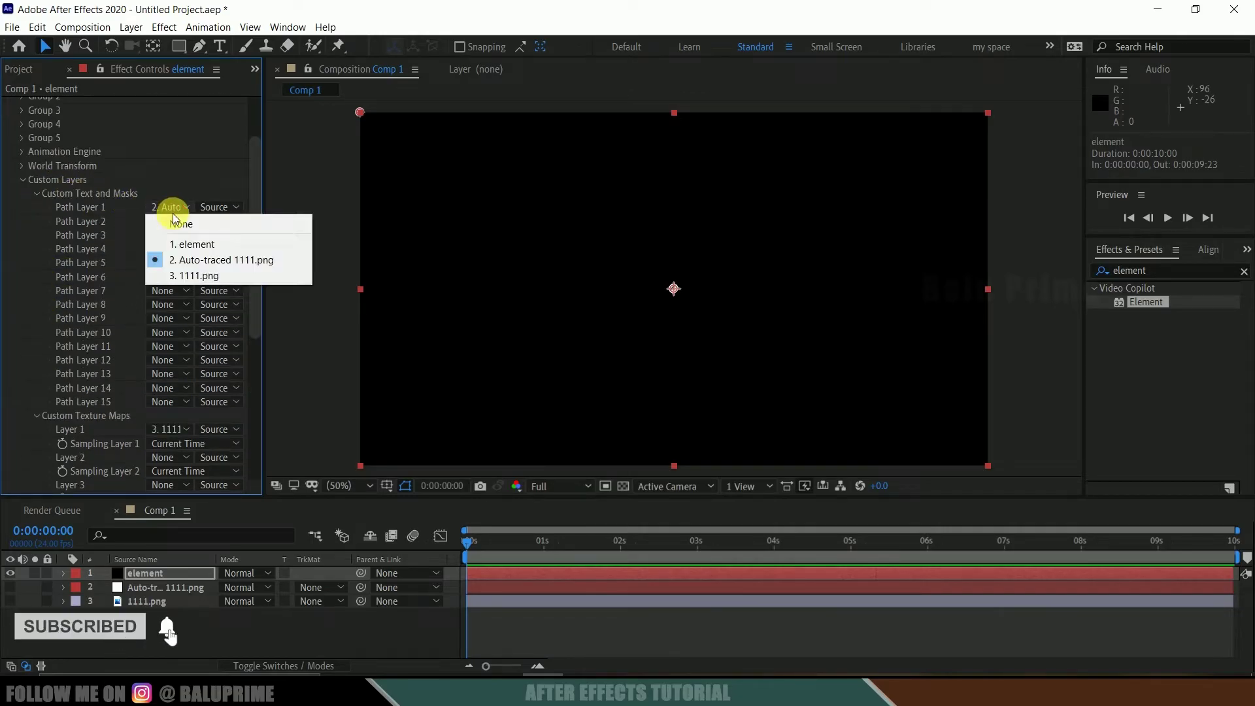
pyautogui.click(181, 260)
pyautogui.scroll(-3, 92, 340)
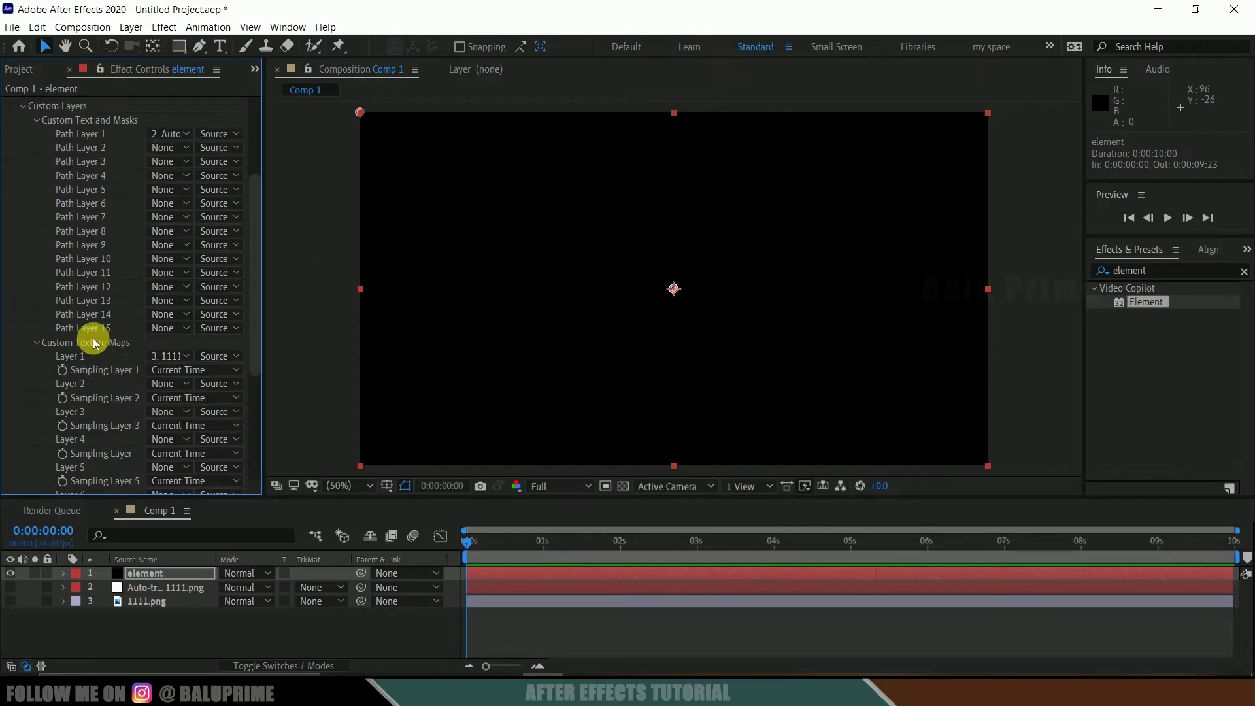
pyautogui.click(164, 356)
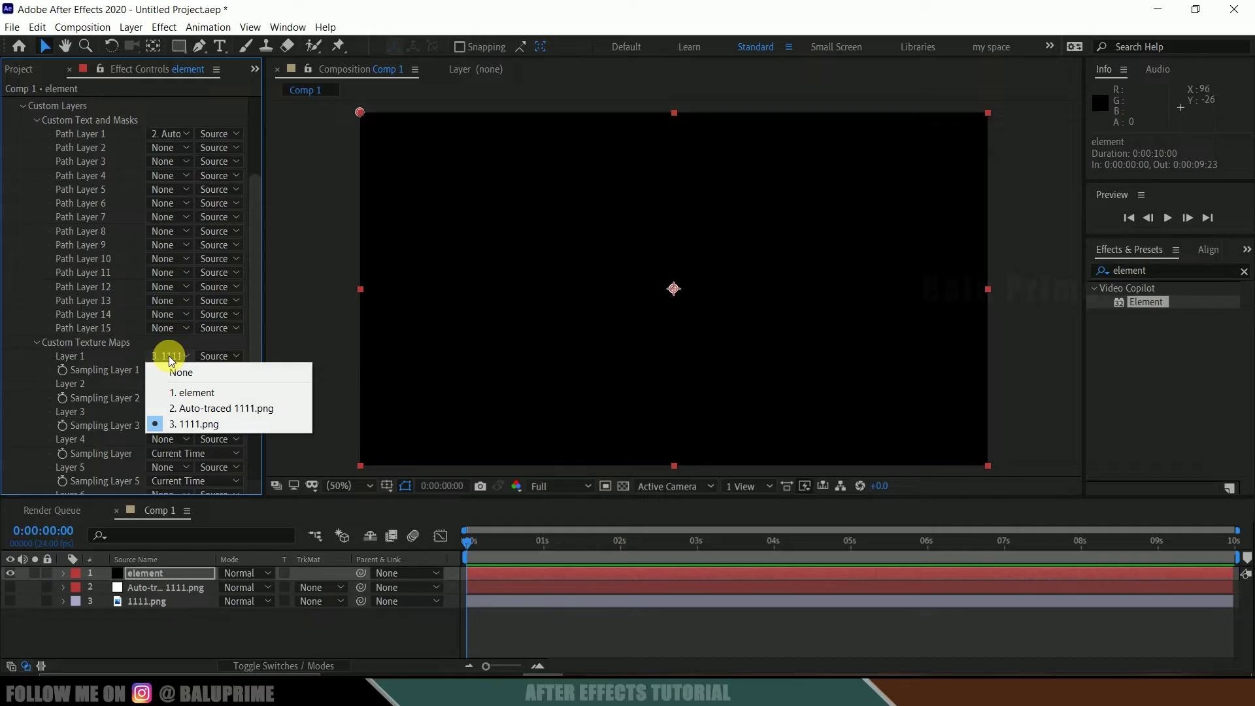
pyautogui.click(198, 428)
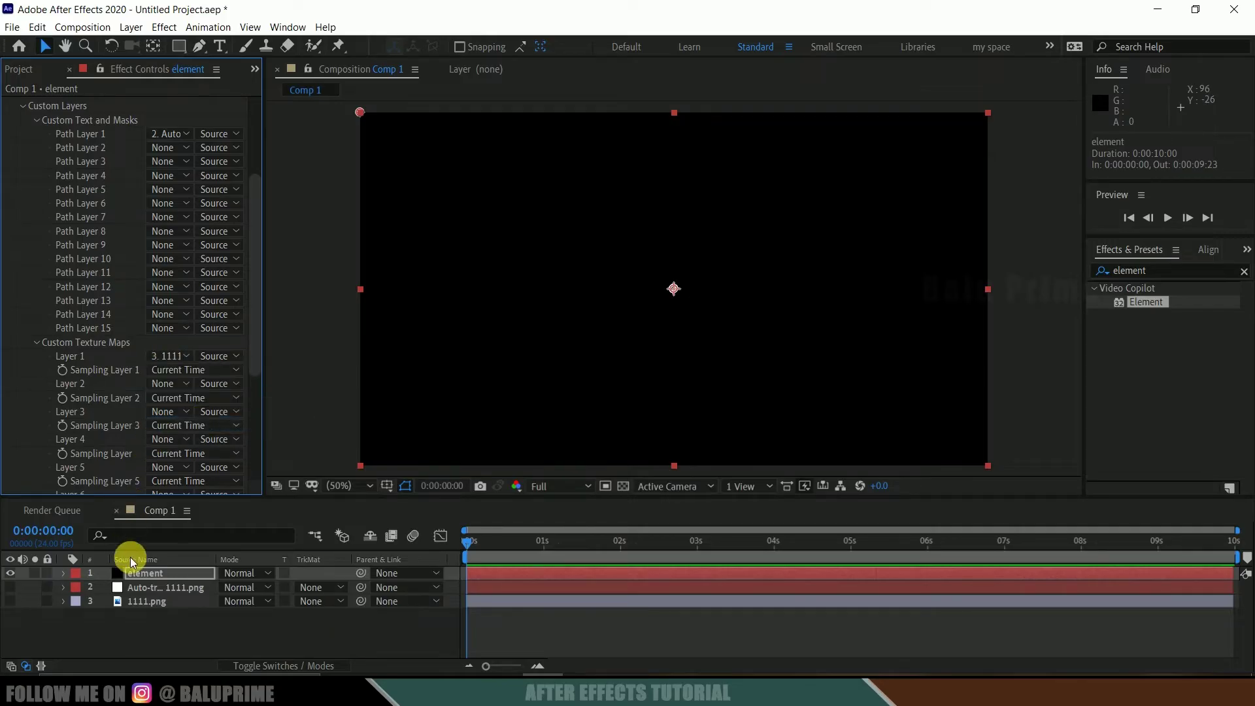
pyautogui.scroll(6, 63, 297)
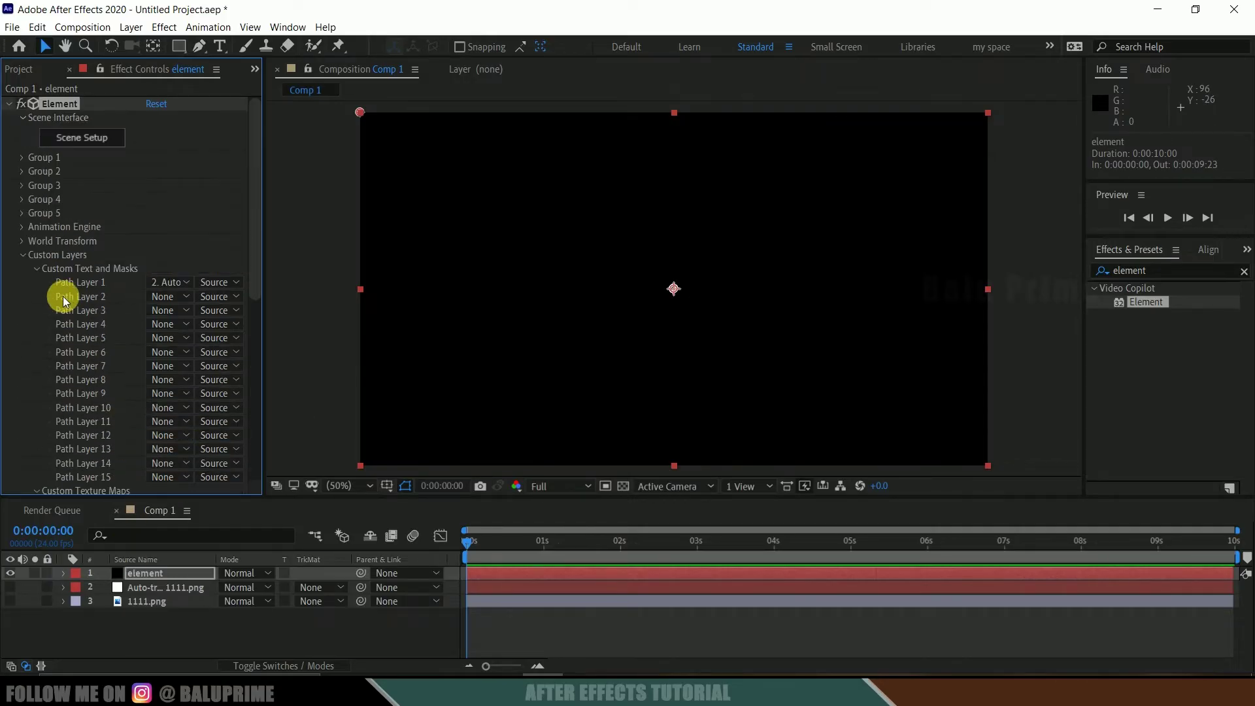
pyautogui.click(98, 140)
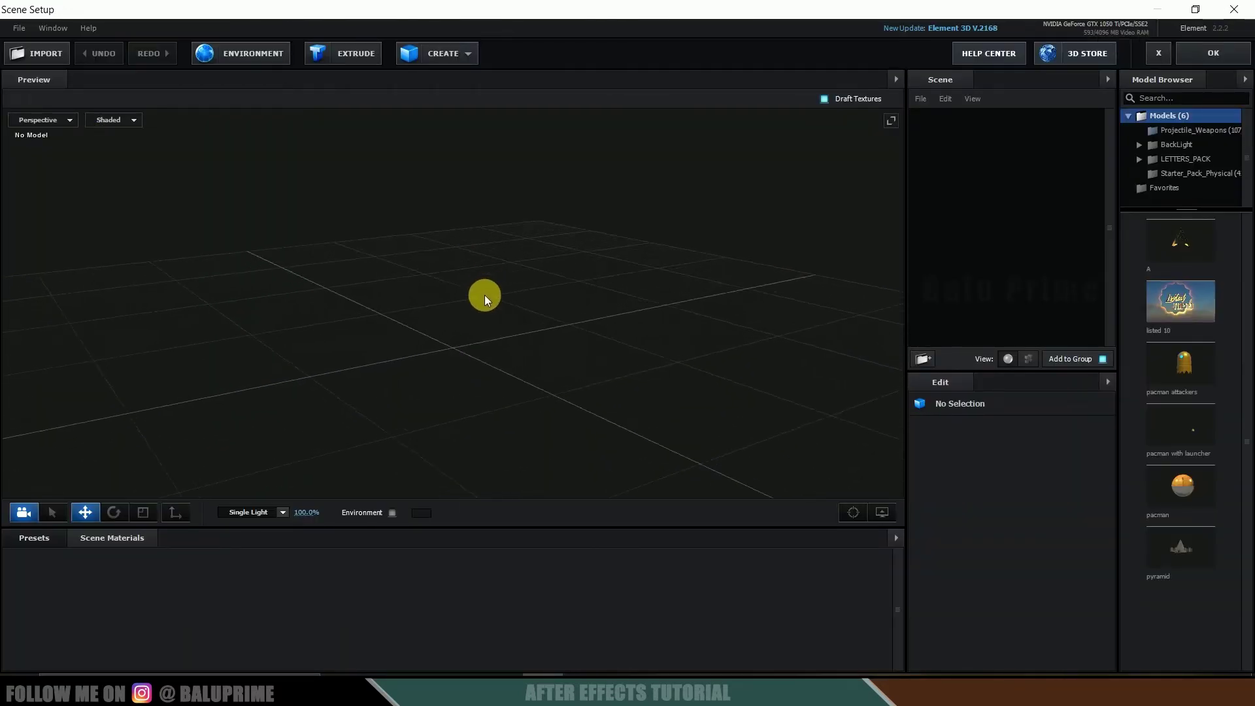
# - Orbit the extruded shield model, preview 1111.png in Explorer, then return to Scene Setup
pyautogui.moveTo(408, 298); pyautogui.dragTo(458, 299)
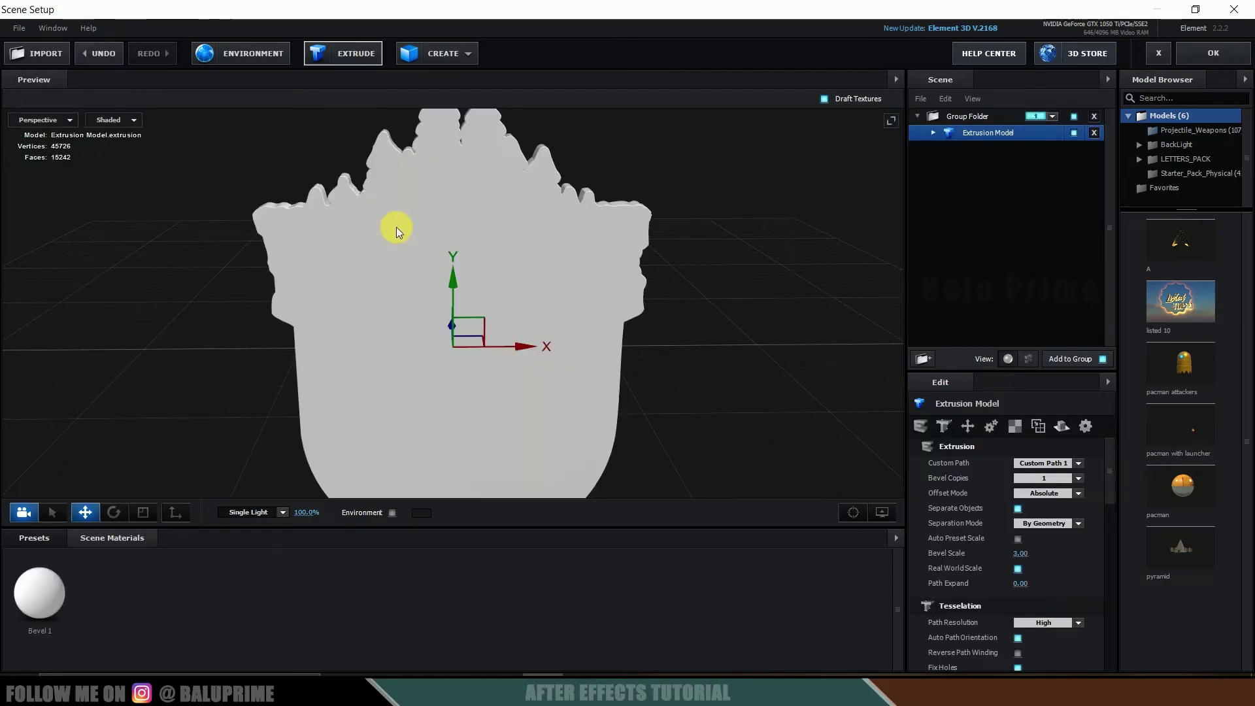
pyautogui.scroll(-3, 402, 248)
pyautogui.moveTo(326, 287); pyautogui.dragTo(368, 277)
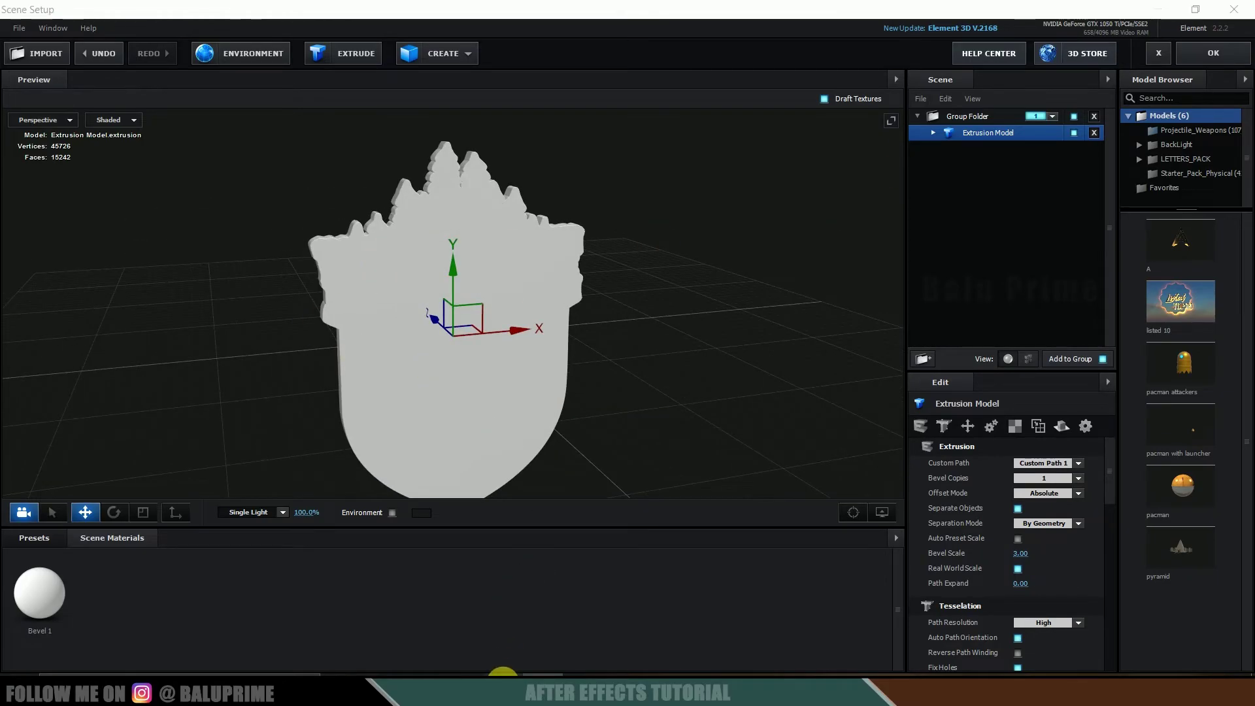
pyautogui.click(507, 692)
pyautogui.doubleClick(712, 318)
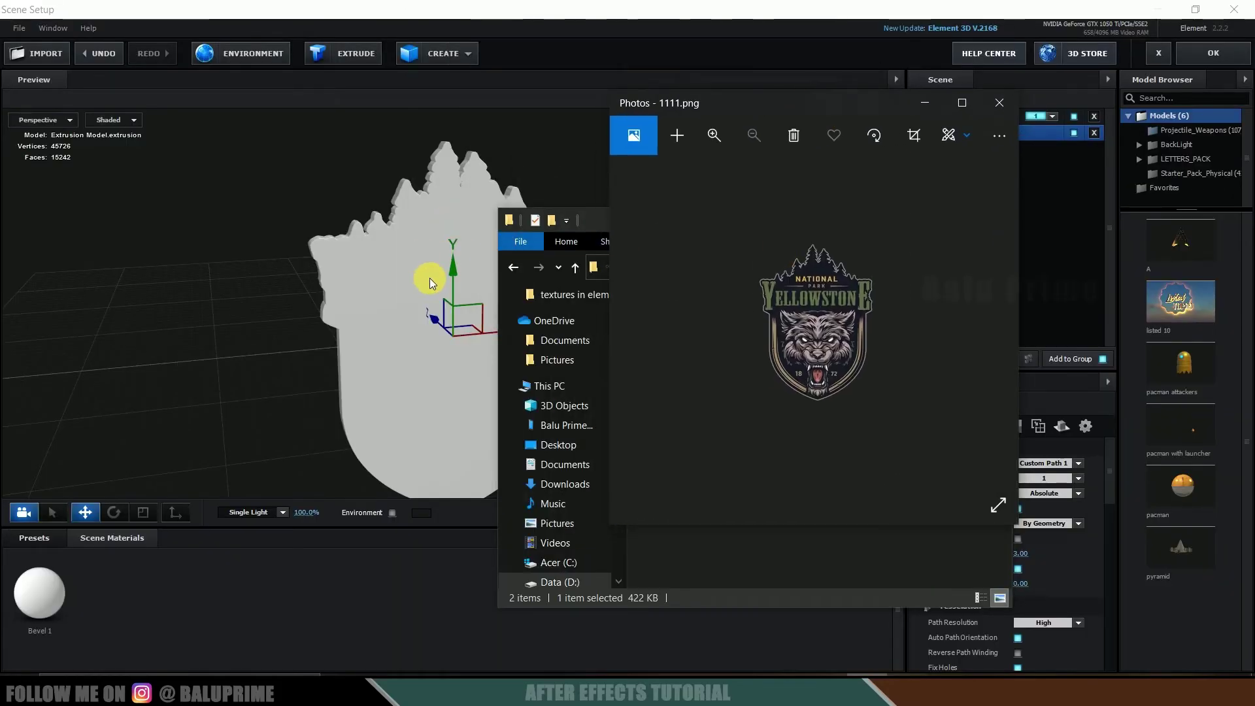
pyautogui.click(924, 103)
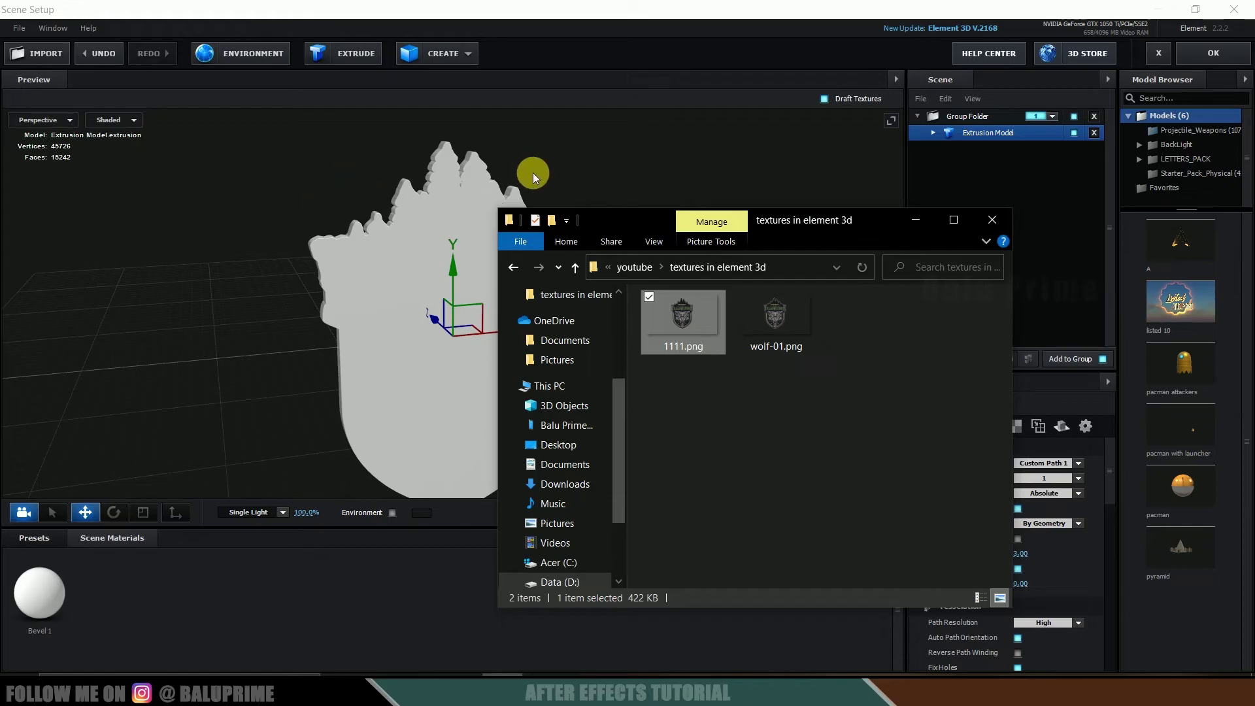
pyautogui.click(806, 200)
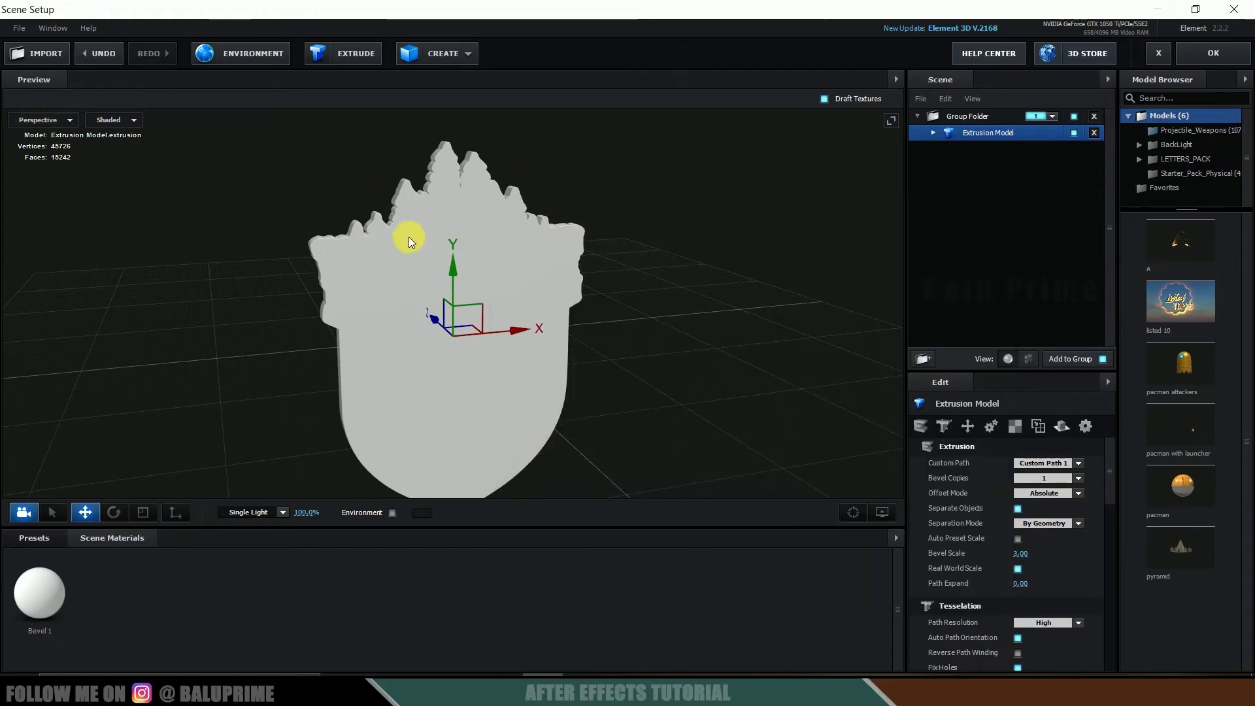
# - Set Bevel 1's Extrude to 2.00
pyautogui.moveTo(594, 283); pyautogui.dragTo(930, 186)
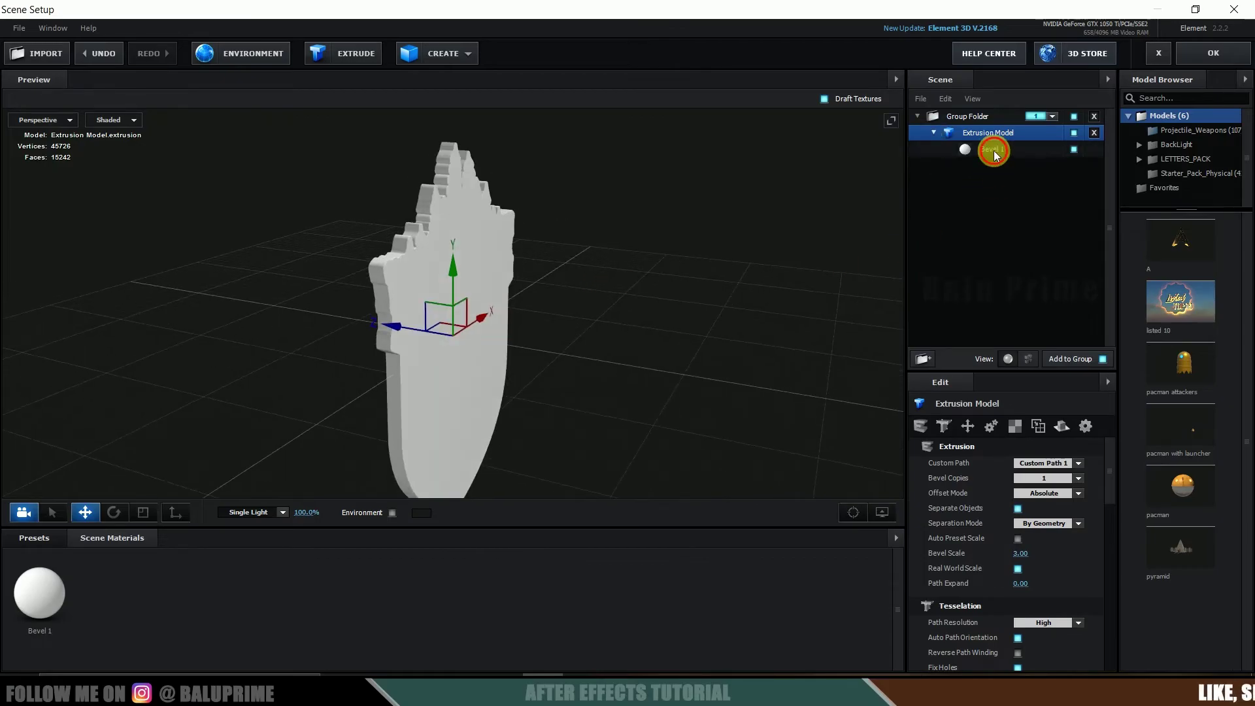
pyautogui.click(994, 148)
pyautogui.click(1017, 462)
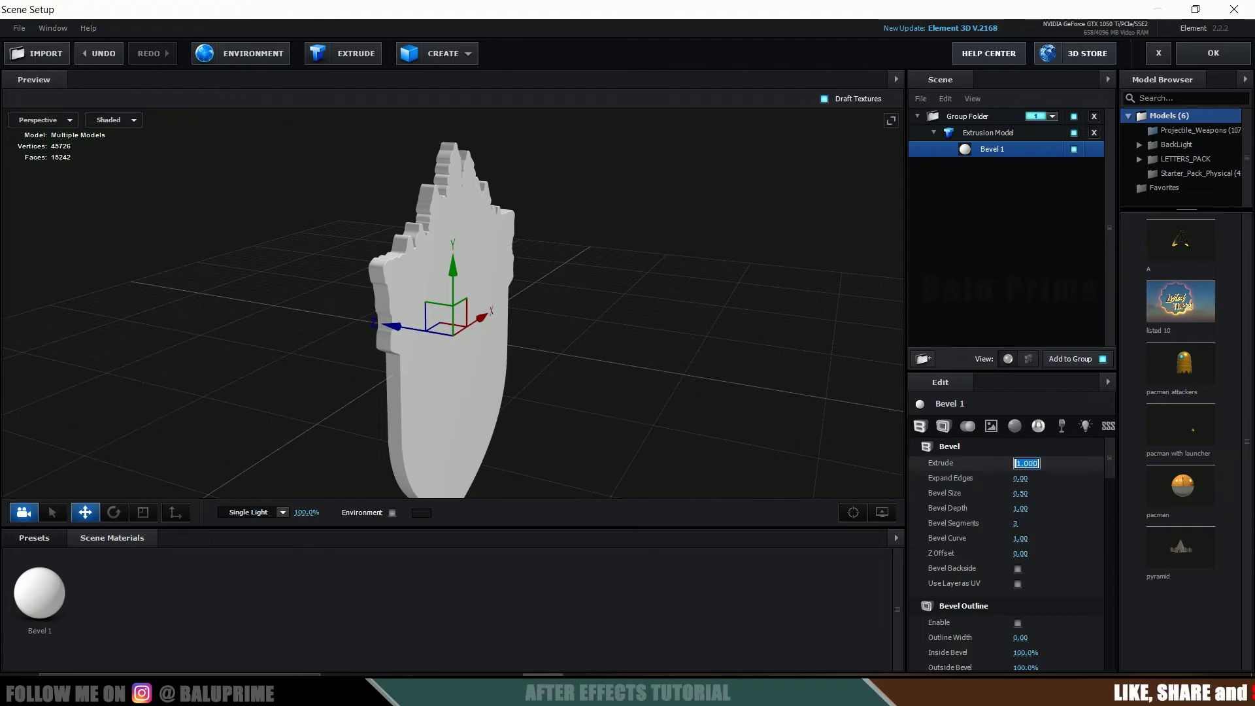
pyautogui.write('2')
pyautogui.press('Return')
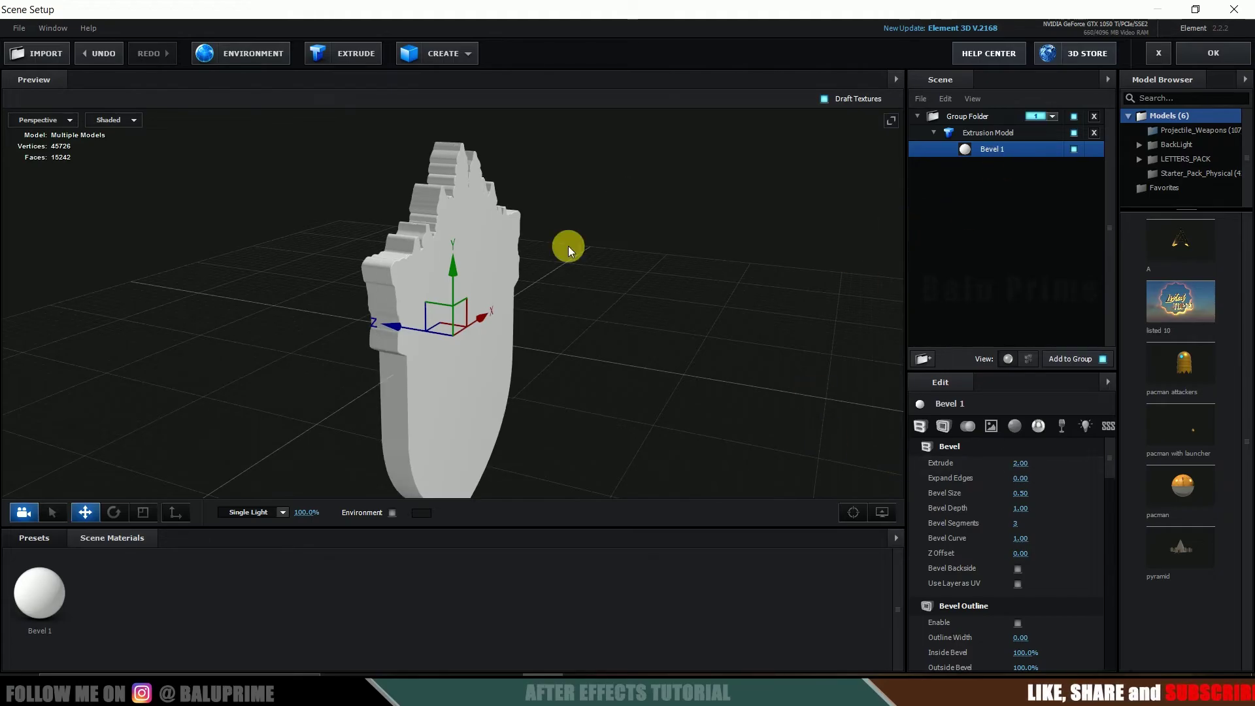
# - Set the Extrusion Model's Bevel Copies to 2, adding a Bevel 2 material
pyautogui.click(979, 134)
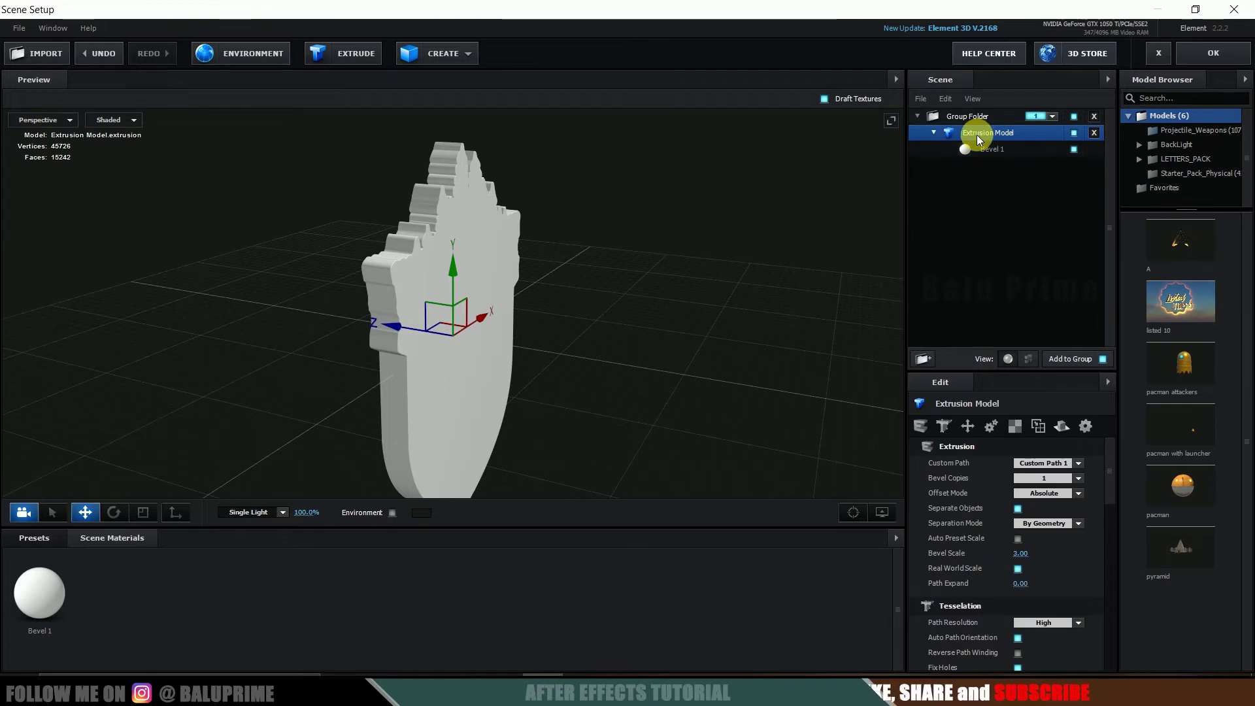
pyautogui.click(1072, 480)
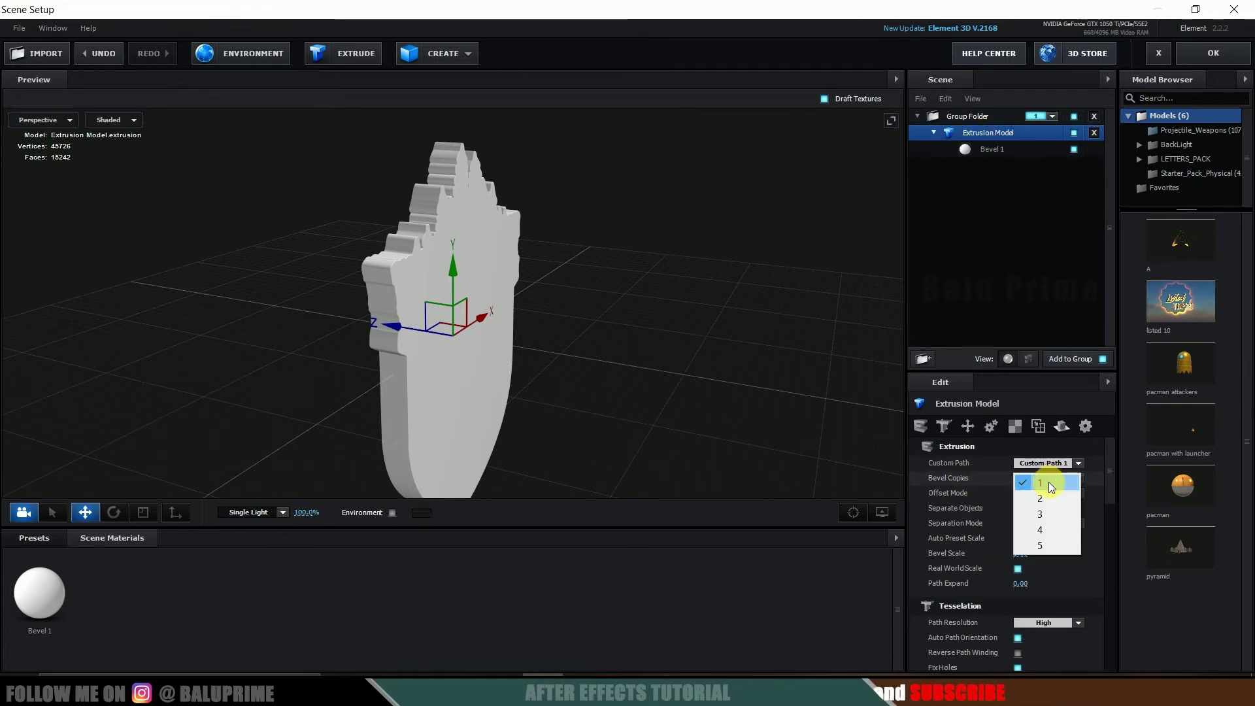
pyautogui.click(1044, 498)
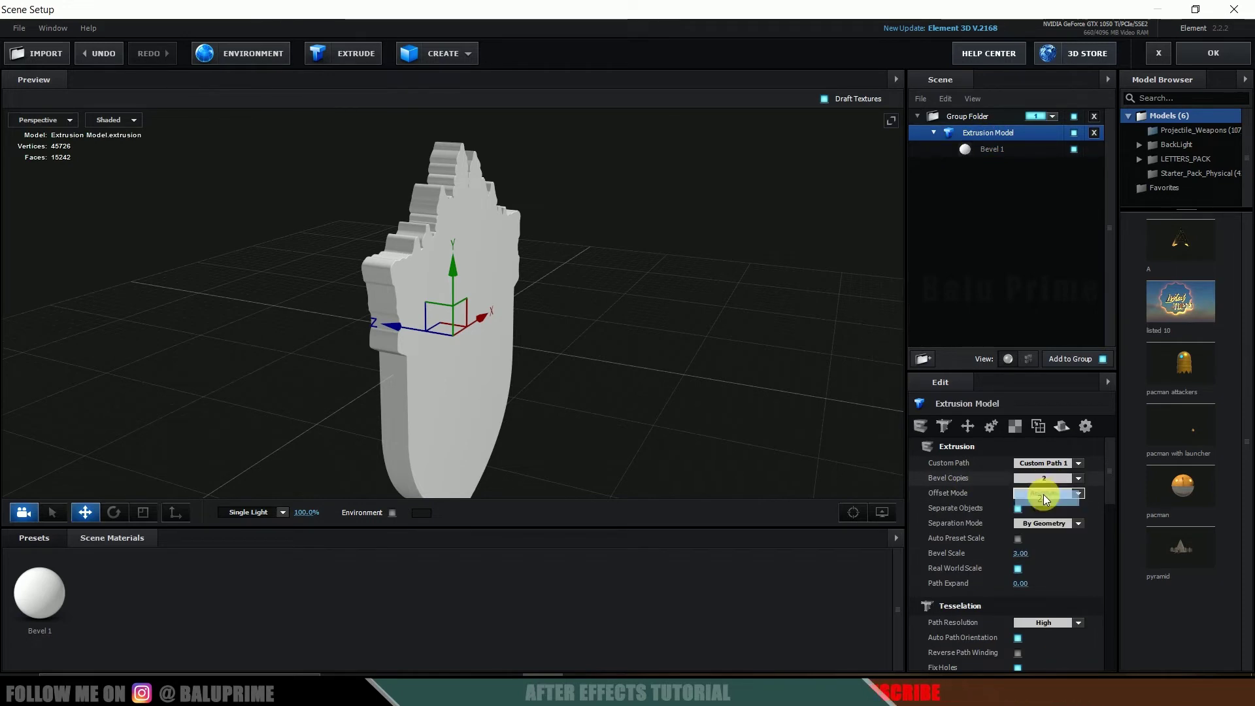
pyautogui.click(995, 150)
pyautogui.click(1005, 166)
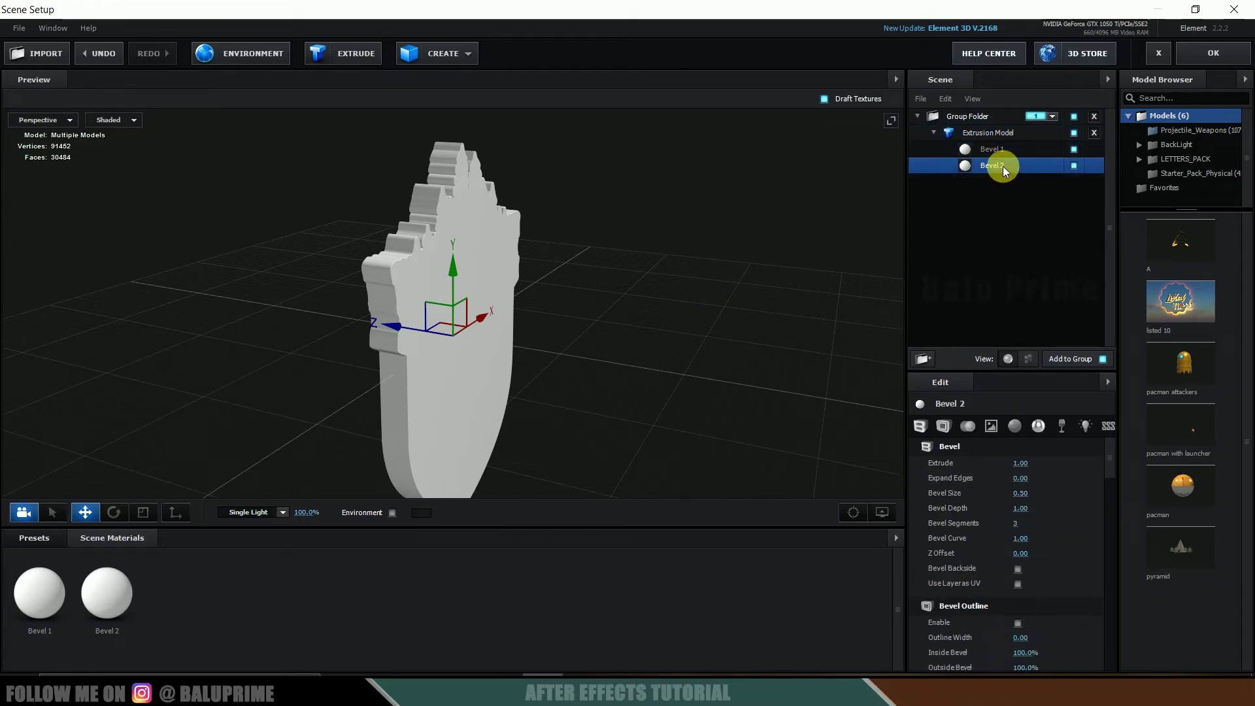
# - Give Bevel 2 Extrude 3.00, Z Offset -0.61 and Bevel Size 1.00
pyautogui.scroll(-2, 1057, 519)
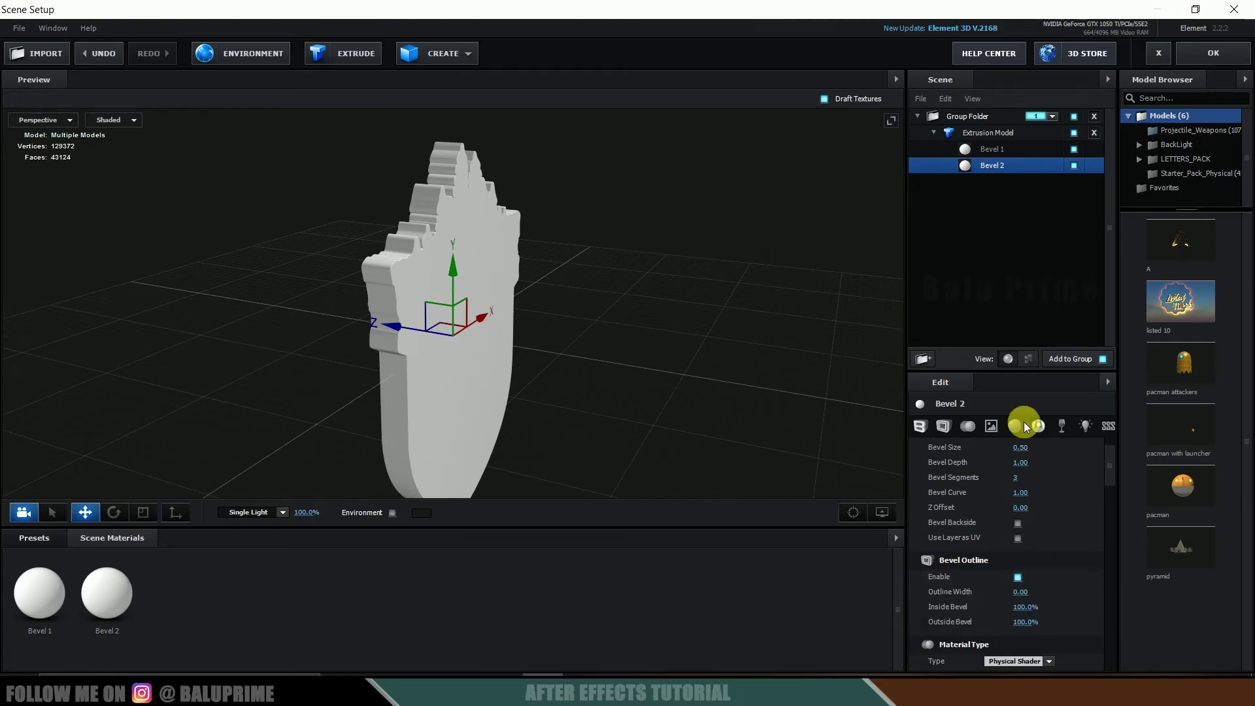
pyautogui.scroll(2, 1042, 467)
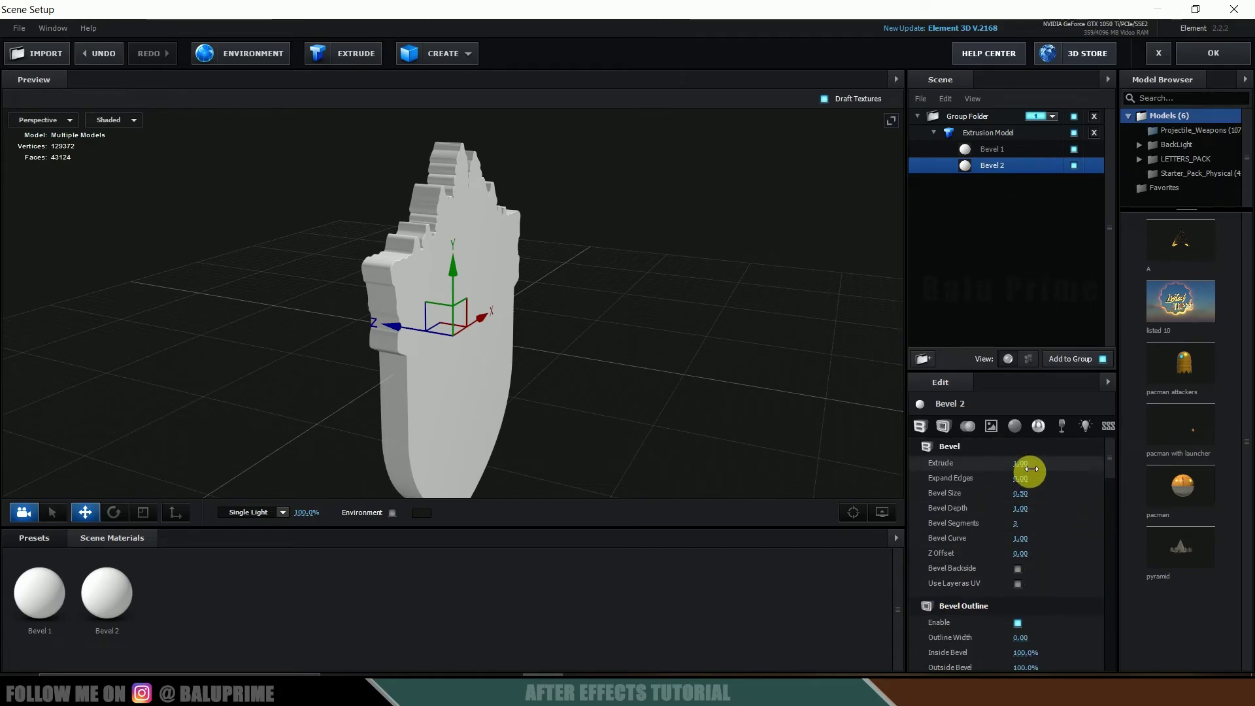
pyautogui.moveTo(1031, 469); pyautogui.dragTo(1024, 463)
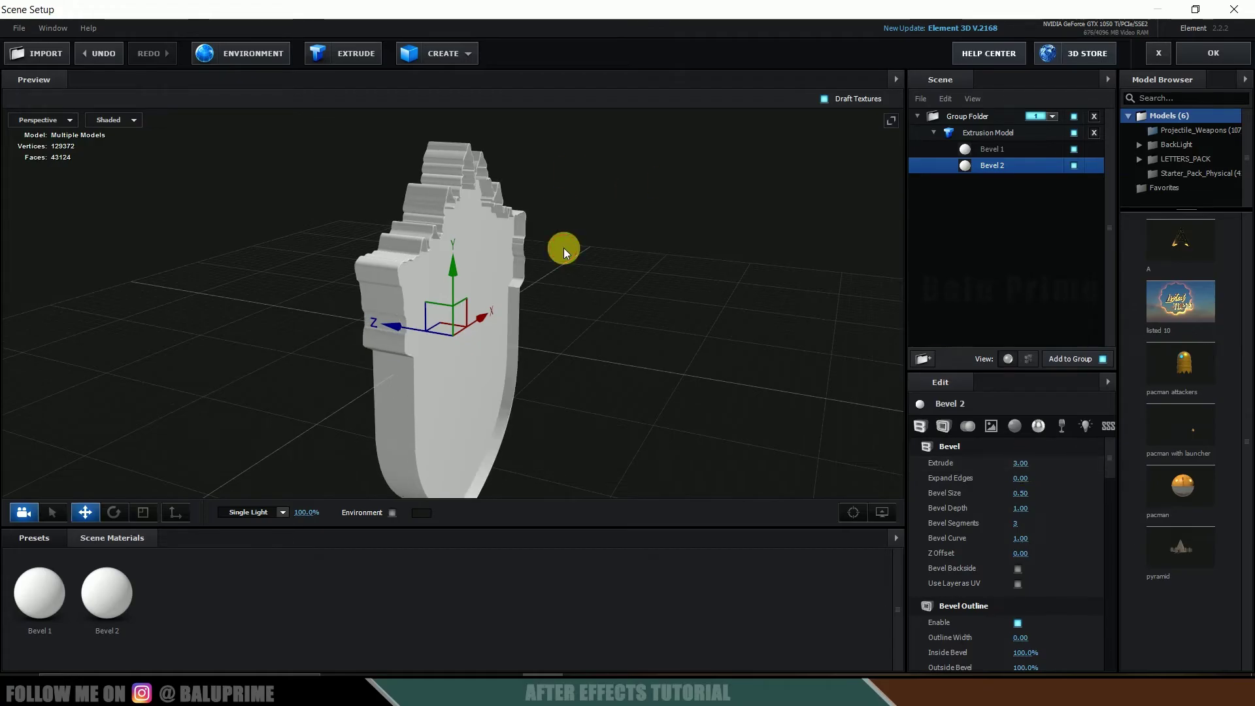
pyautogui.moveTo(564, 248)
pyautogui.mouseDown()
pyautogui.moveTo(543, 230)
pyautogui.moveTo(543, 253)
pyautogui.mouseUp()
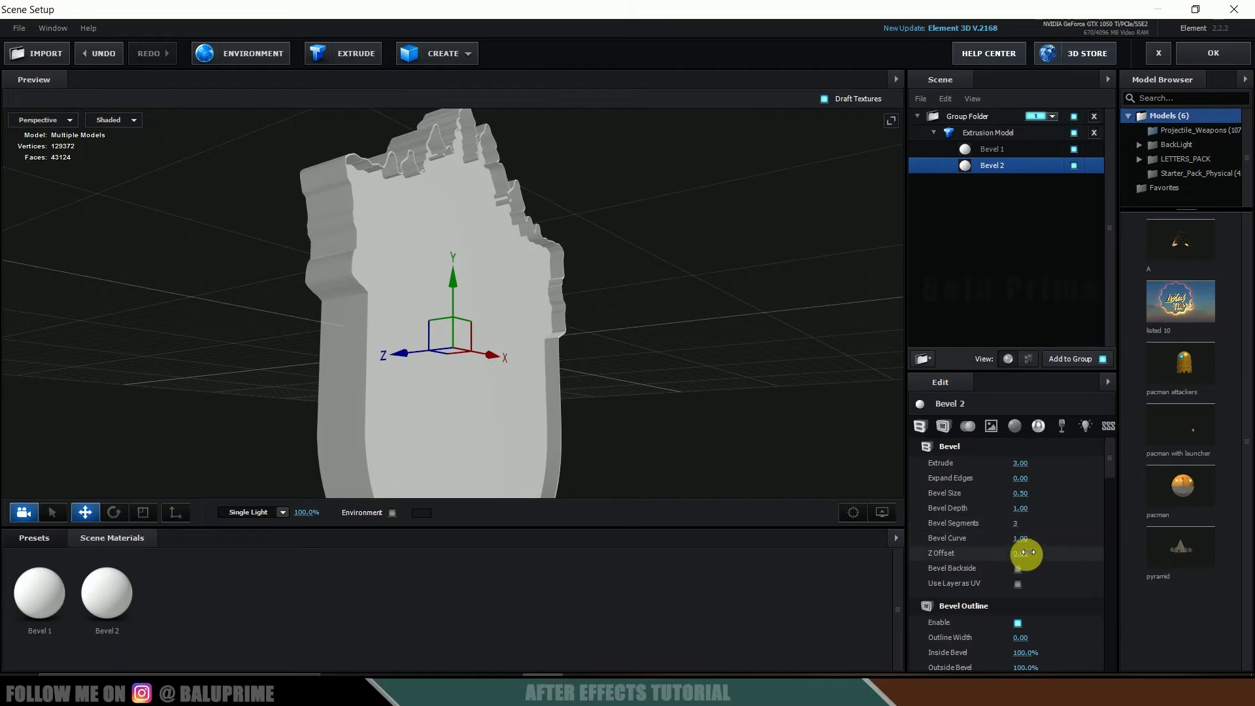
pyautogui.moveTo(1026, 552); pyautogui.dragTo(1000, 566)
pyautogui.moveTo(579, 348); pyautogui.dragTo(522, 349)
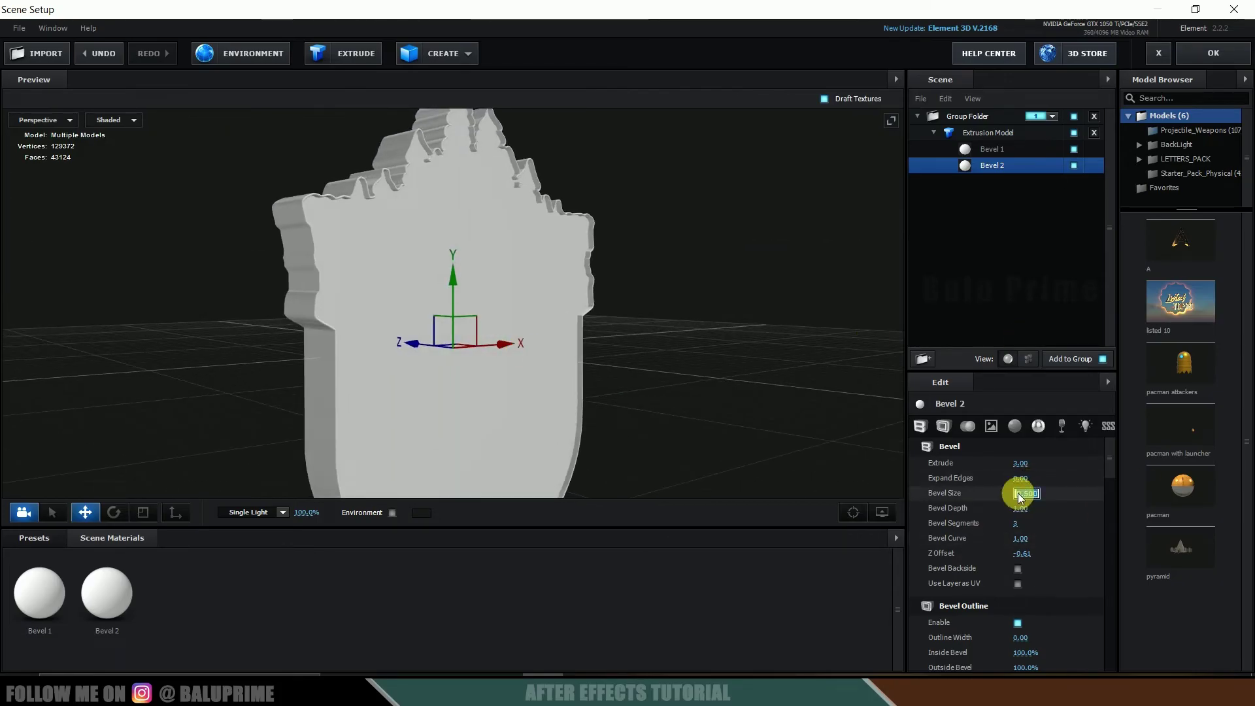
pyautogui.press('Return')
pyautogui.moveTo(665, 374)
pyautogui.mouseDown()
pyautogui.moveTo(629, 374)
pyautogui.moveTo(636, 343)
pyautogui.moveTo(642, 375)
pyautogui.mouseUp()
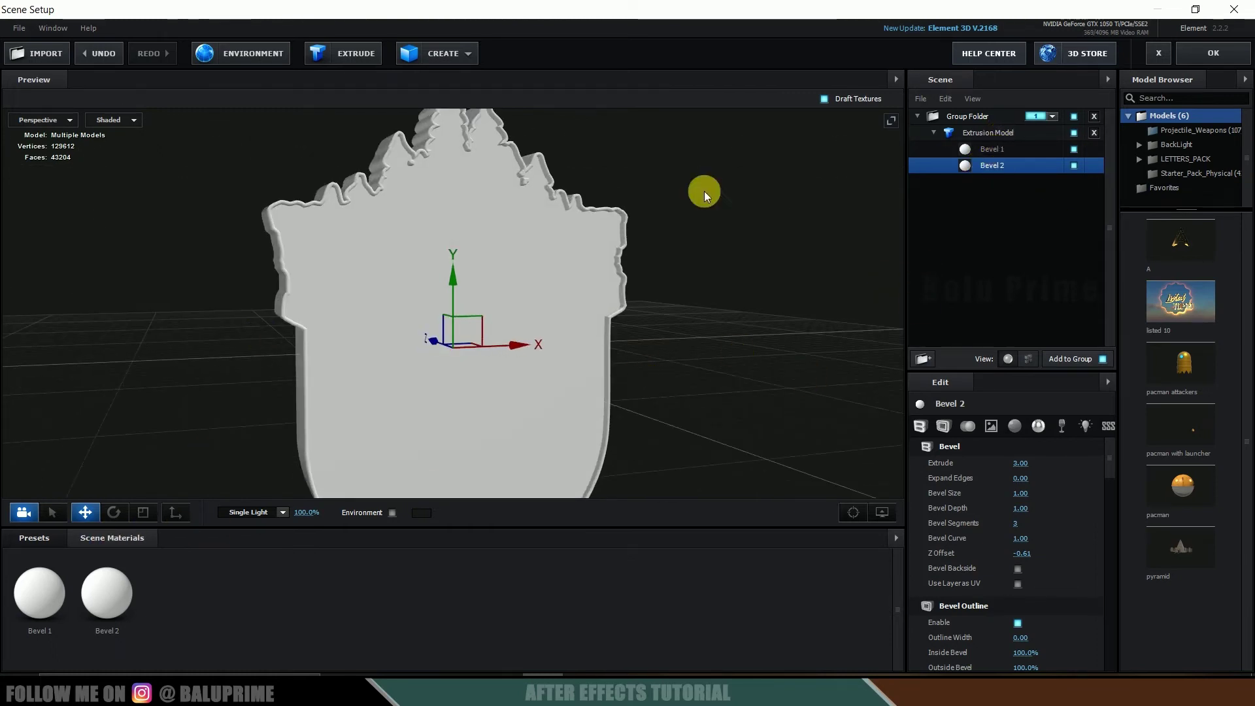
pyautogui.click(34, 539)
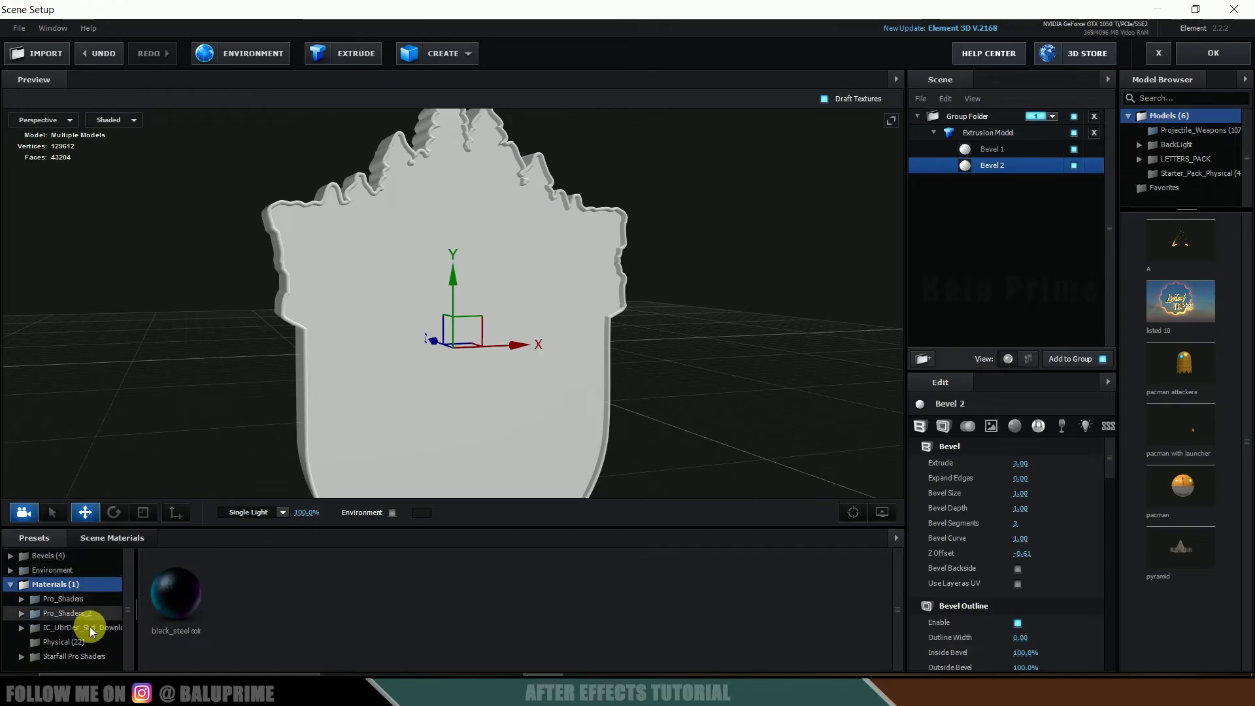
# - Apply the Bright_Light preset material to Bevel 2 and inspect the edge
pyautogui.click(62, 643)
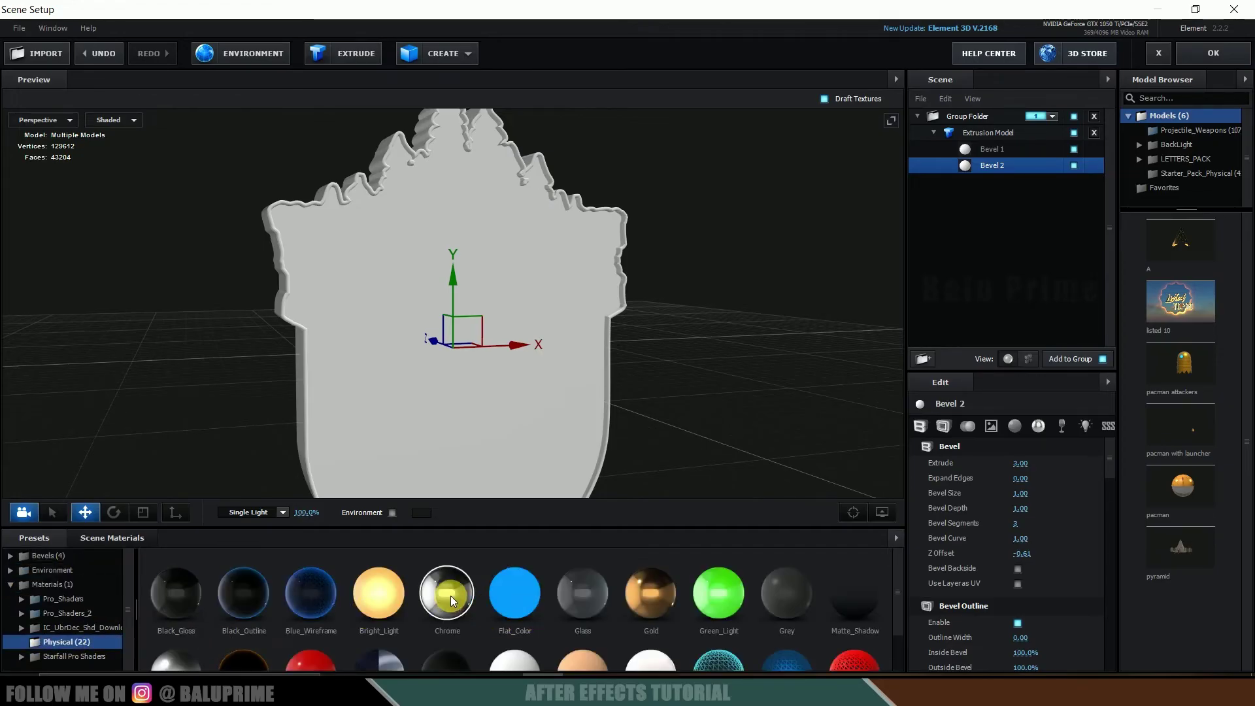
pyautogui.moveTo(450, 595); pyautogui.dragTo(999, 166)
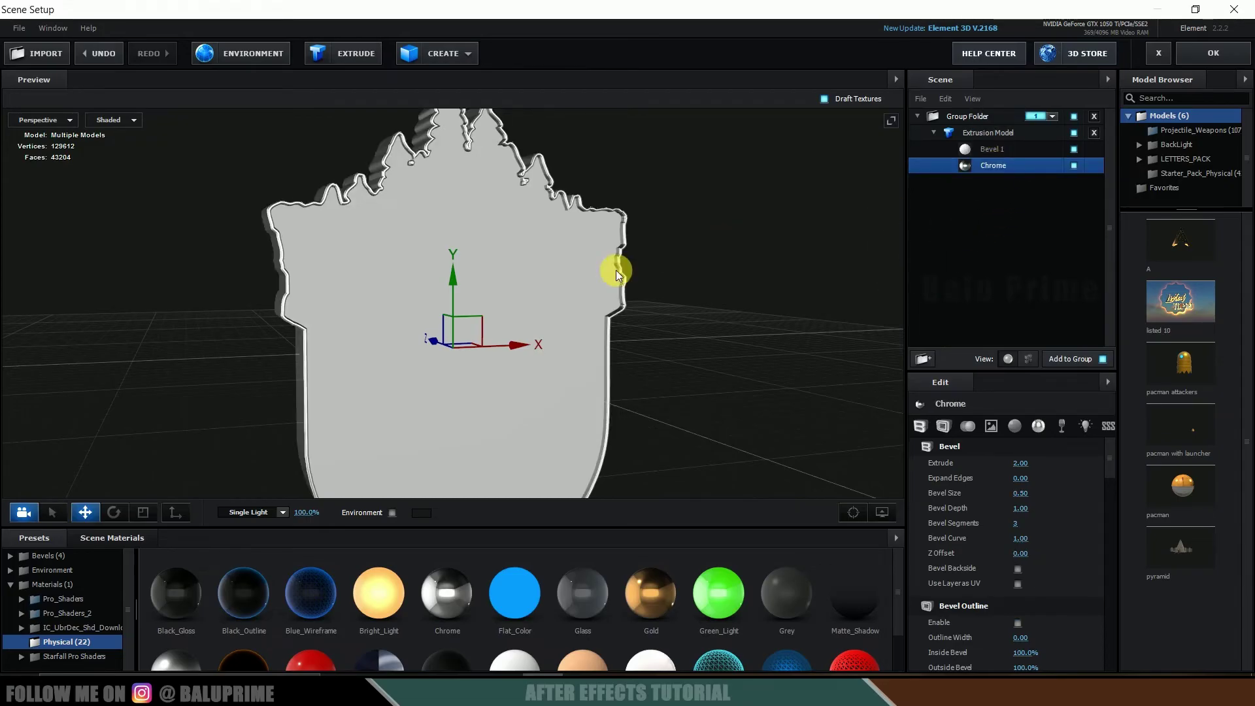
pyautogui.moveTo(616, 269); pyautogui.dragTo(528, 433)
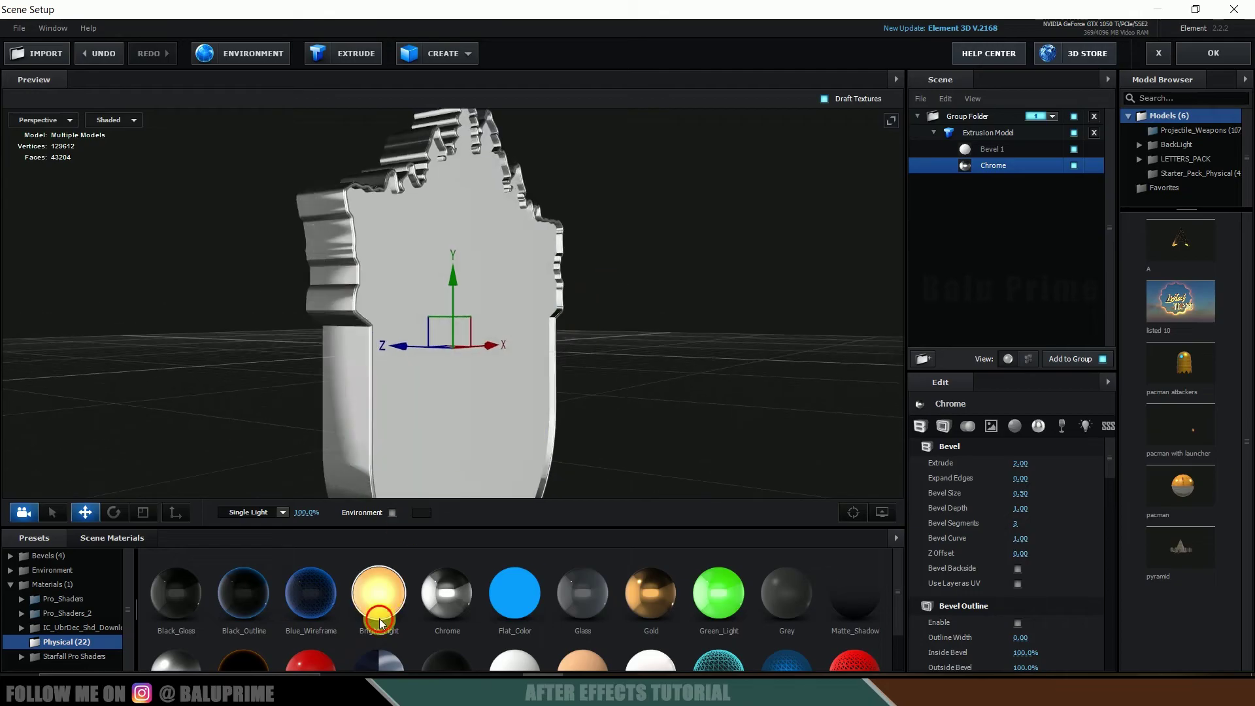
pyautogui.moveTo(994, 182); pyautogui.dragTo(999, 167)
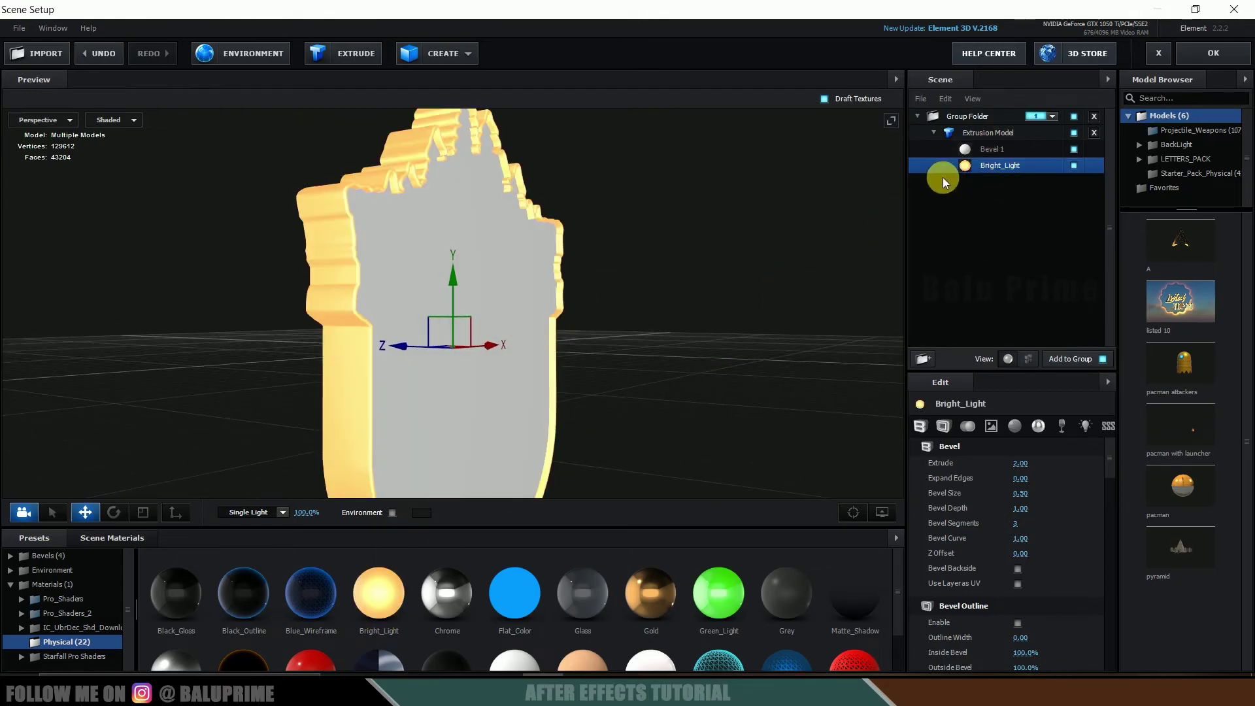
# - Set Bevel 2's Illumination colour to orange FF7E00
pyautogui.scroll(-10, 1077, 570)
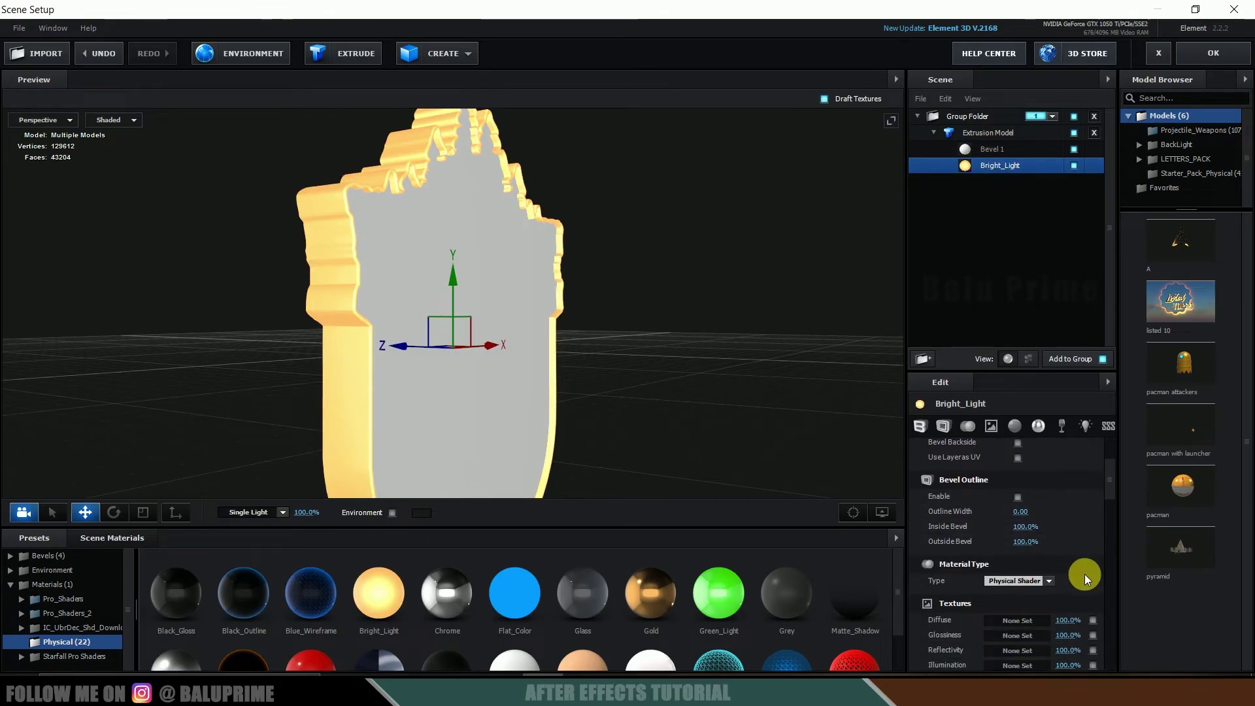
pyautogui.scroll(-10, 1085, 574)
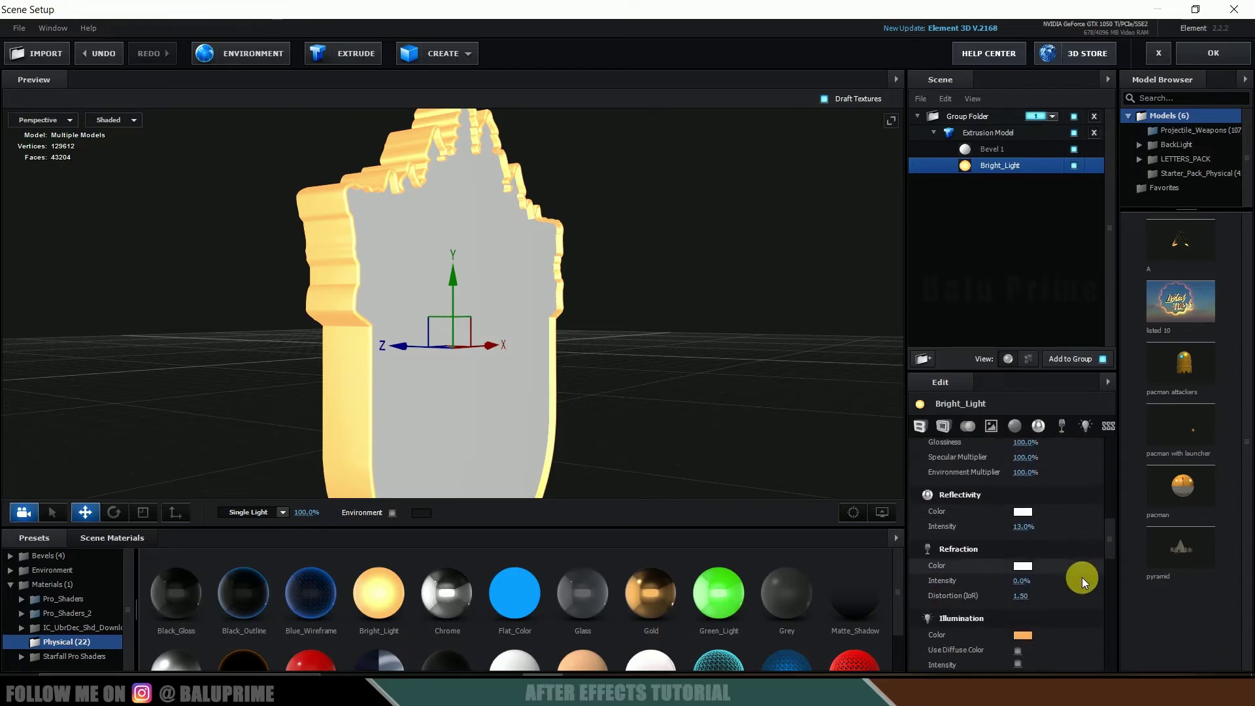
pyautogui.scroll(-3, 1082, 578)
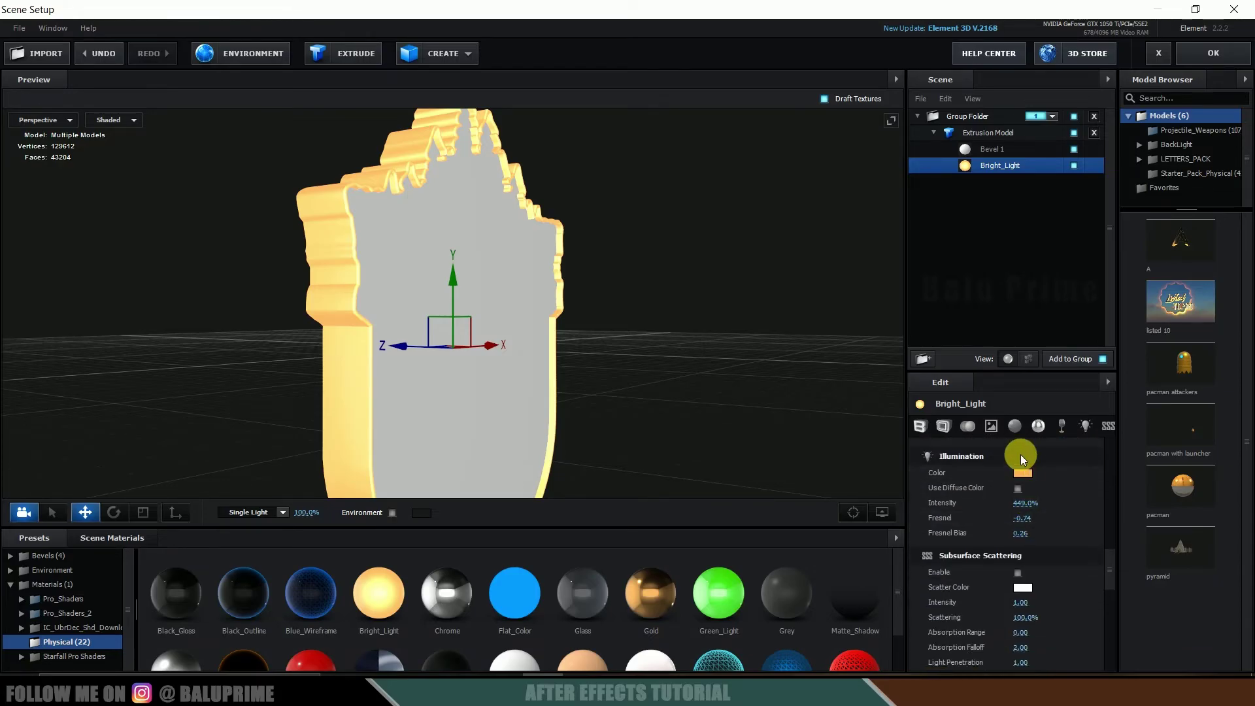
pyautogui.click(1023, 465)
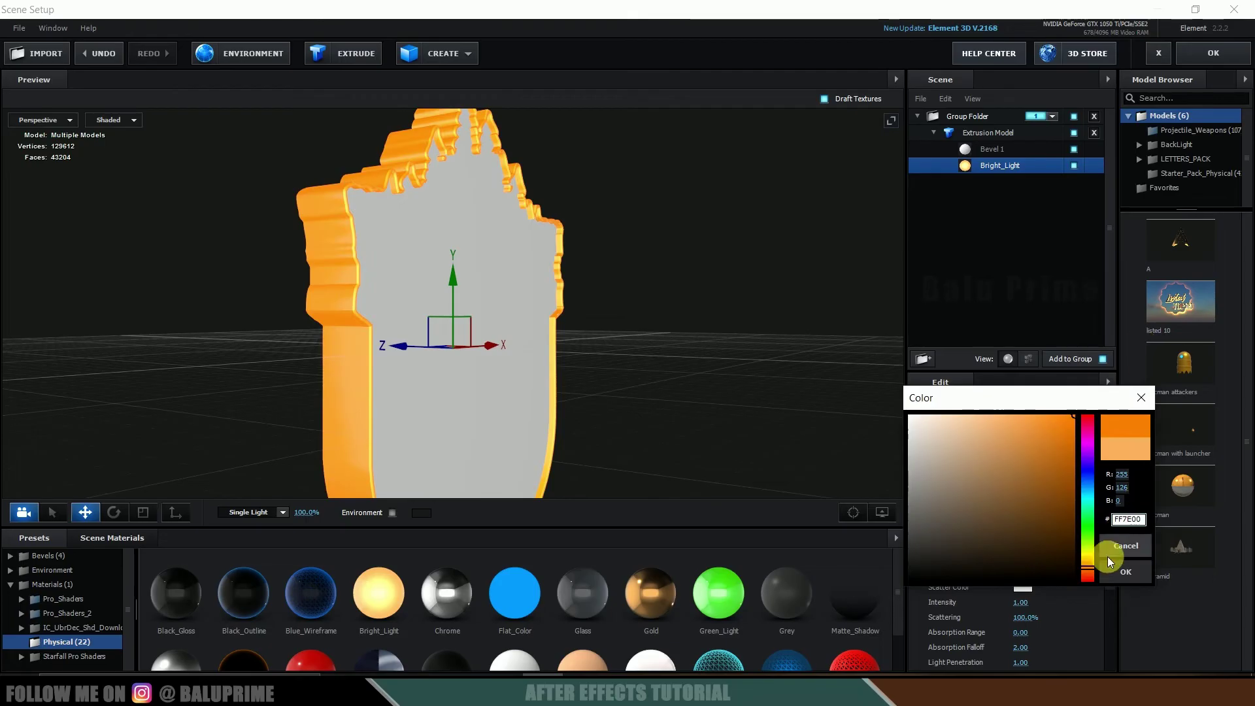
pyautogui.click(1124, 571)
pyautogui.moveTo(639, 299); pyautogui.dragTo(701, 285)
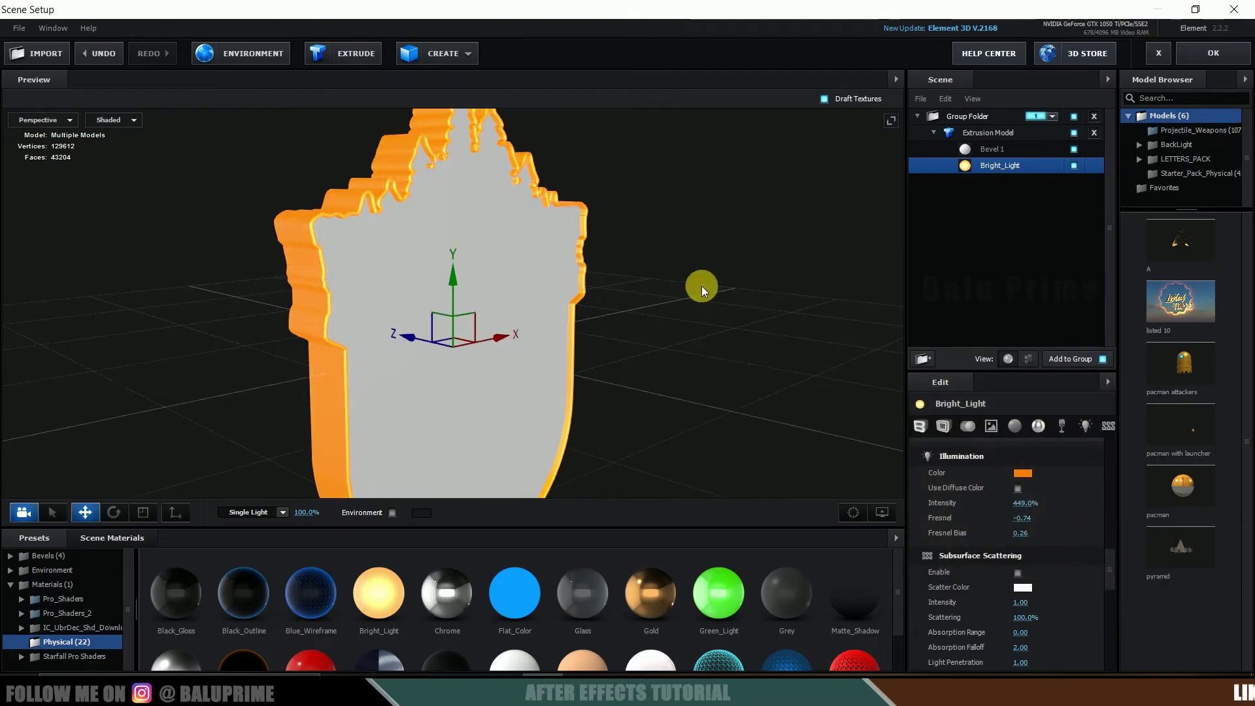
pyautogui.click(994, 148)
# - Apply the Plastic_White preset material to Bevel 1, the badge face
pyautogui.scroll(-1, 497, 555)
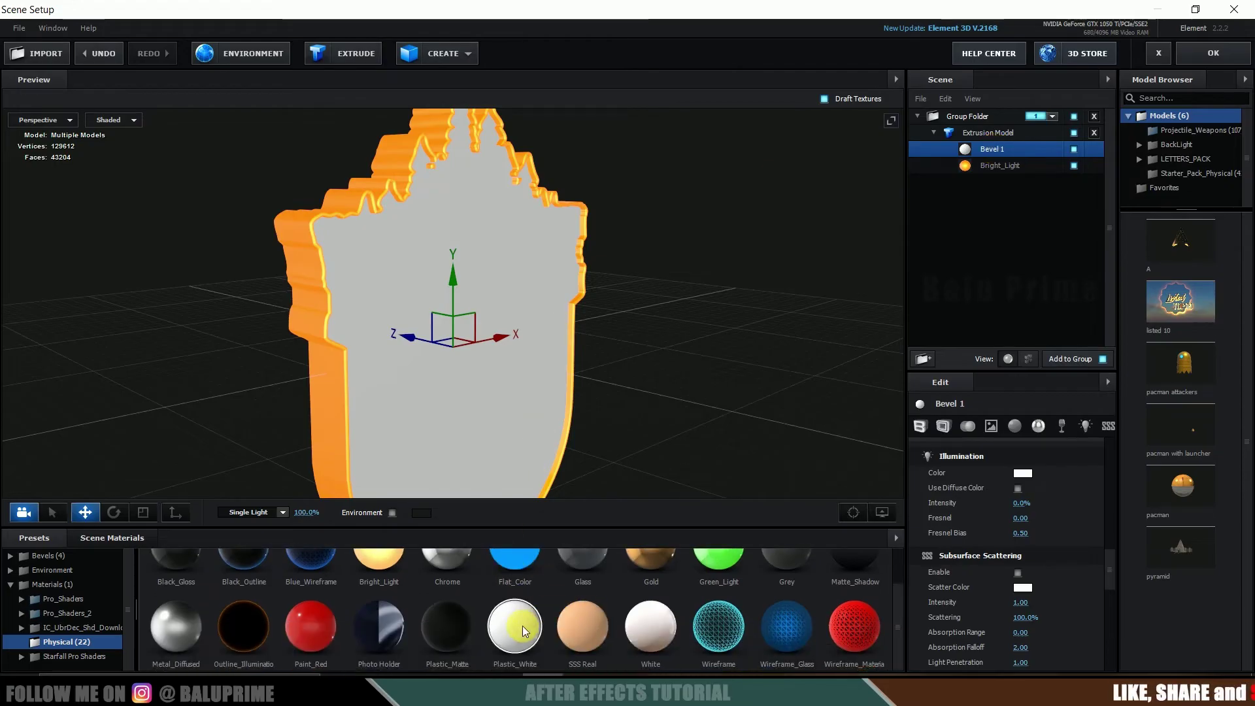
pyautogui.moveTo(523, 625); pyautogui.dragTo(1017, 150)
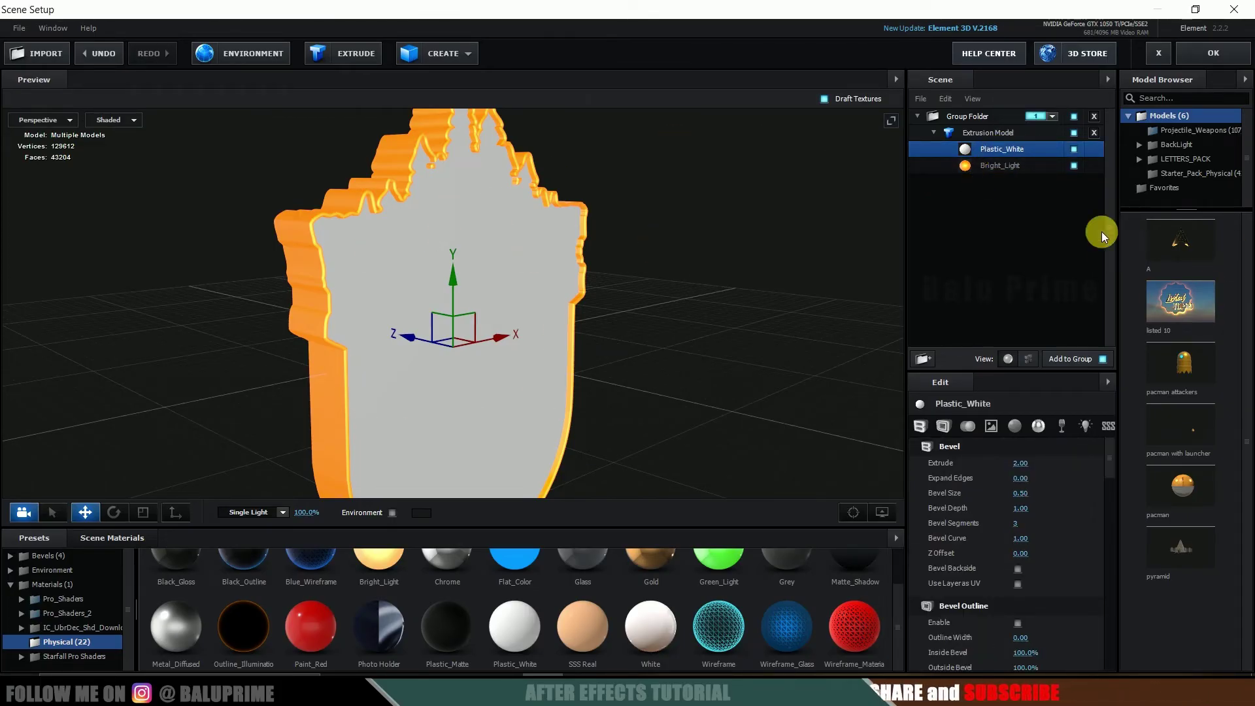
pyautogui.scroll(-4, 1062, 536)
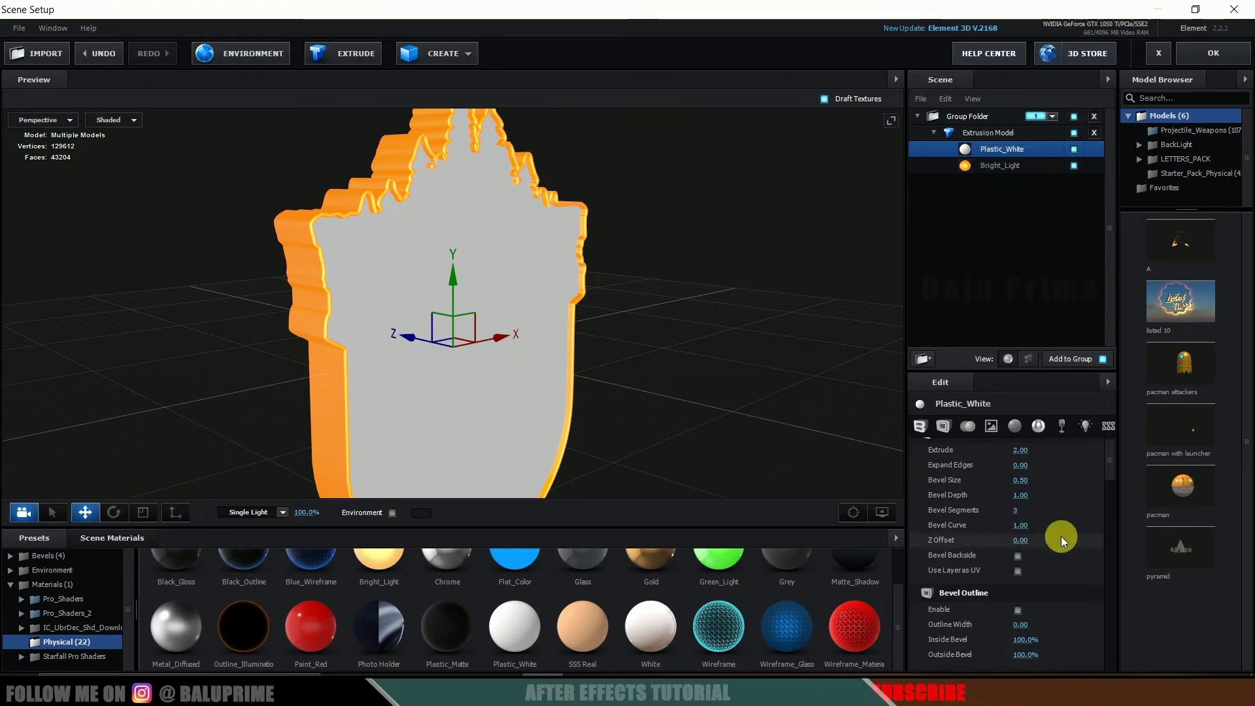
pyautogui.scroll(-8, 1061, 536)
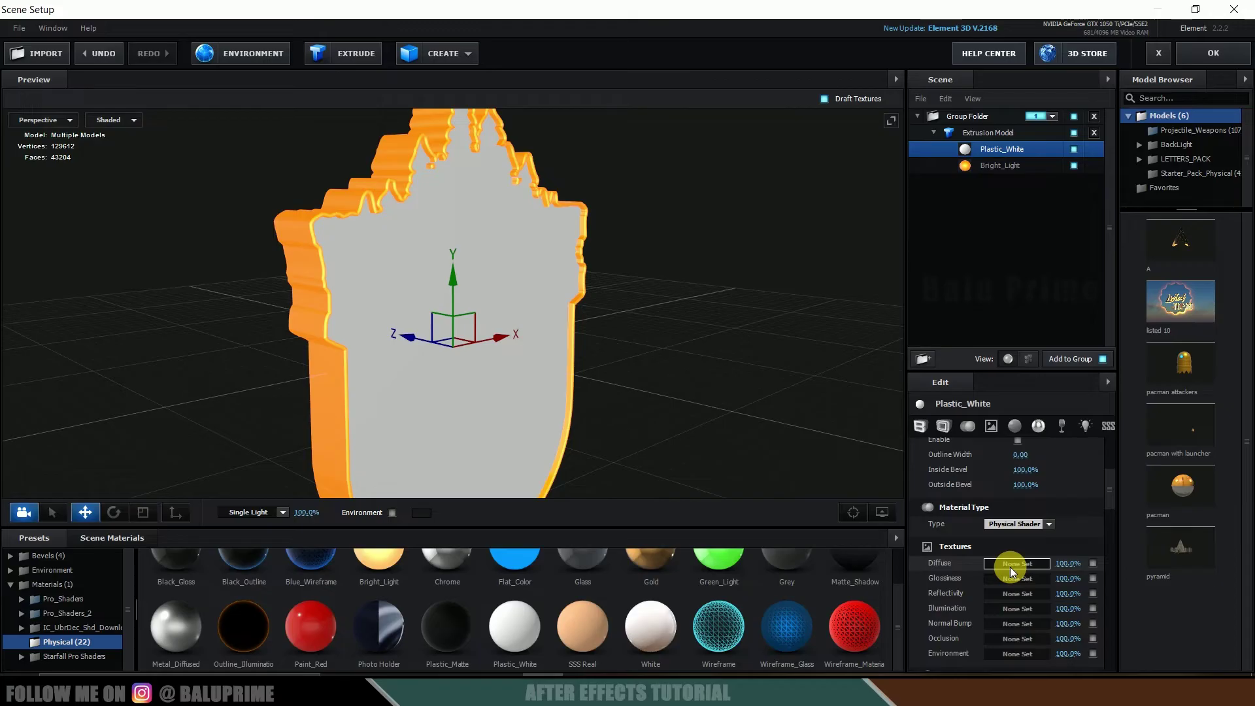
# - Set the face's Diffuse texture to Custom Layer 1, showing the Yellowstone logo
pyautogui.click(1012, 570)
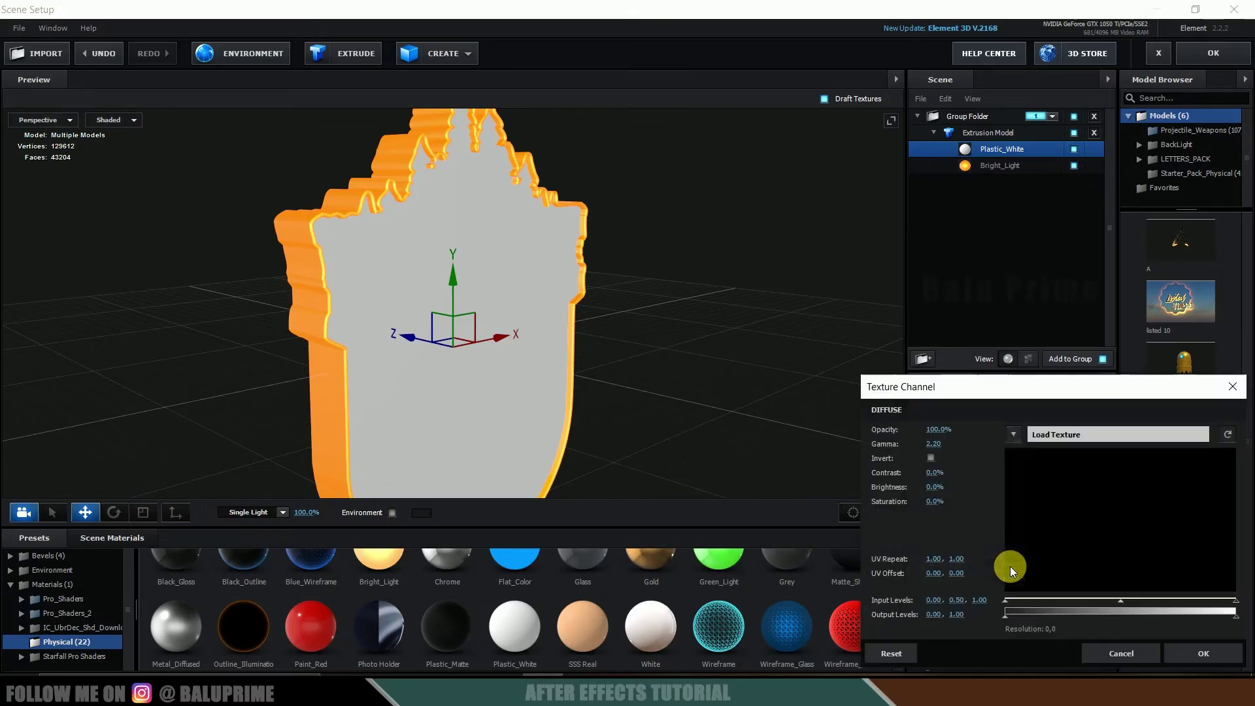
pyautogui.click(1020, 435)
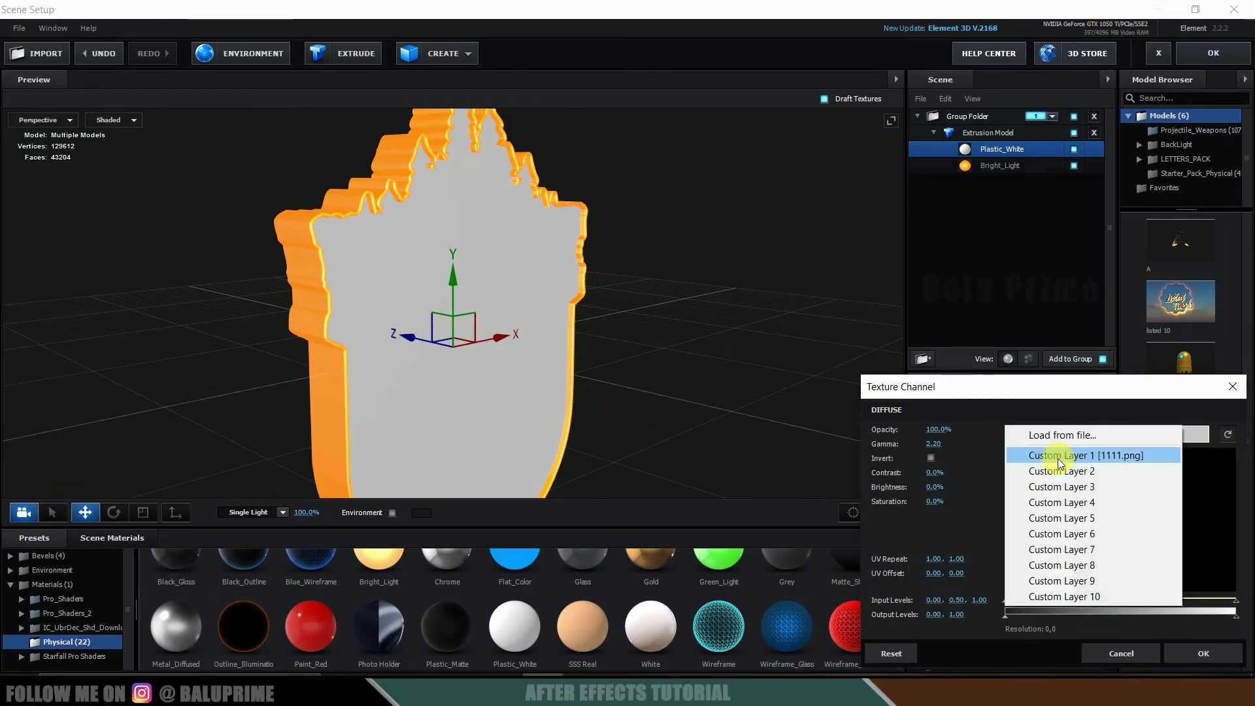
pyautogui.click(1113, 457)
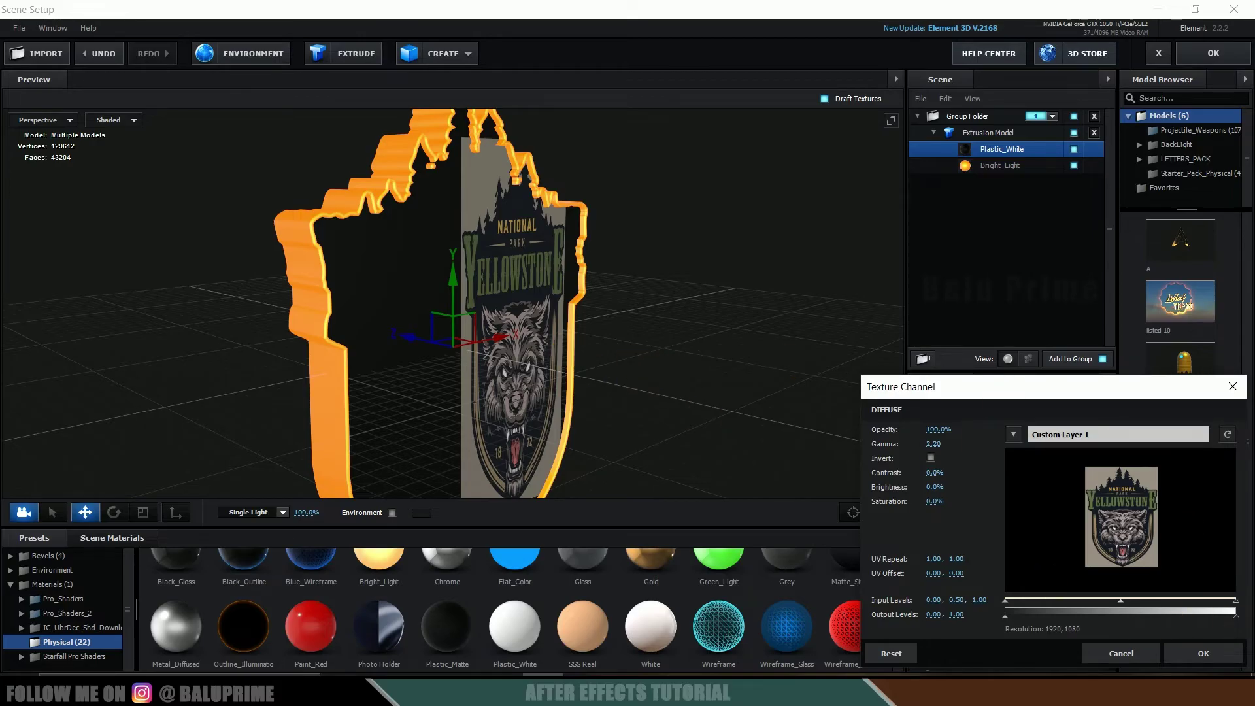
pyautogui.click(1204, 654)
pyautogui.moveTo(712, 373); pyautogui.dragTo(570, 372)
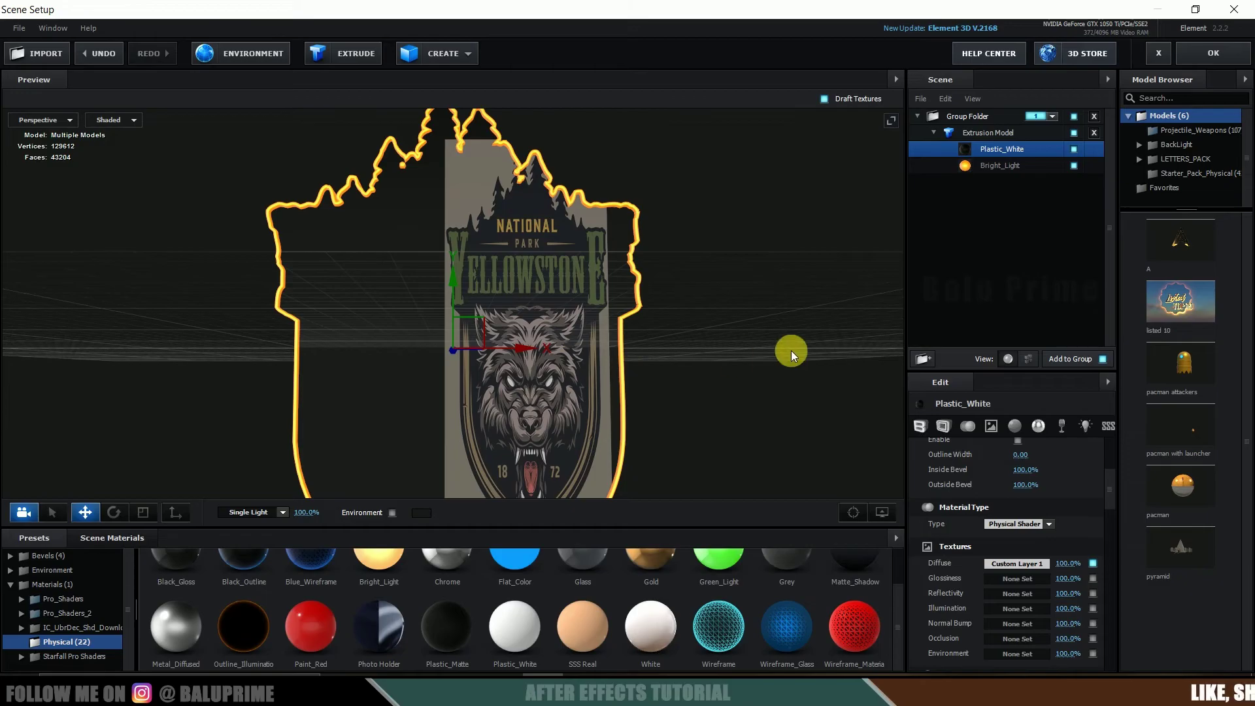
pyautogui.scroll(2, 1038, 587)
pyautogui.scroll(4, 1039, 589)
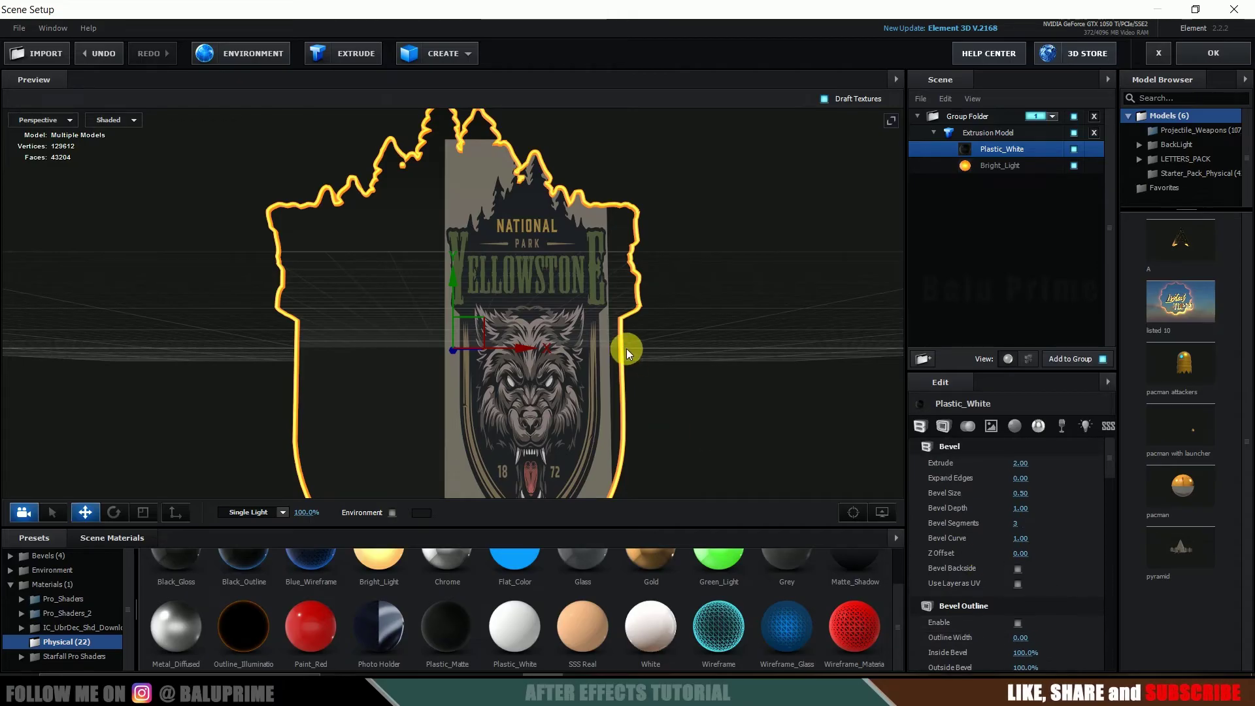
pyautogui.click(1007, 150)
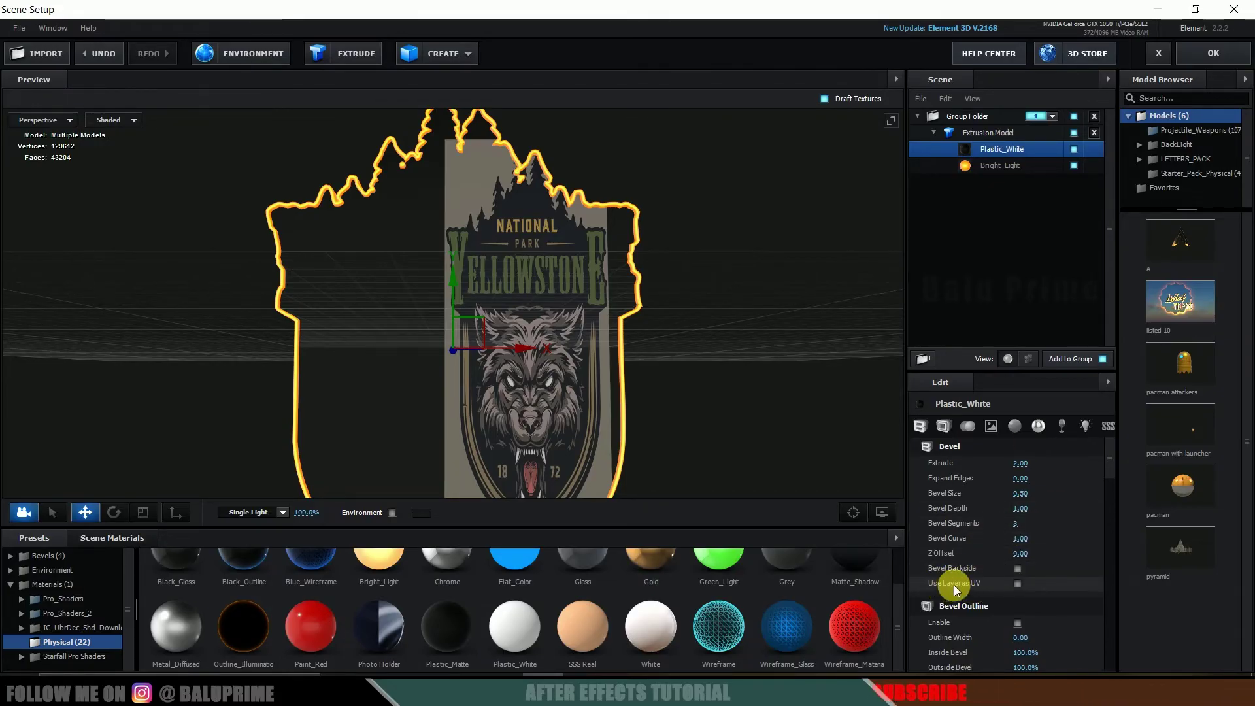
# - Turn on Use Layer as UV for the Plastic_White bevel, then orbit to inspect the wolf-logo badge
pyautogui.moveTo(955, 586)
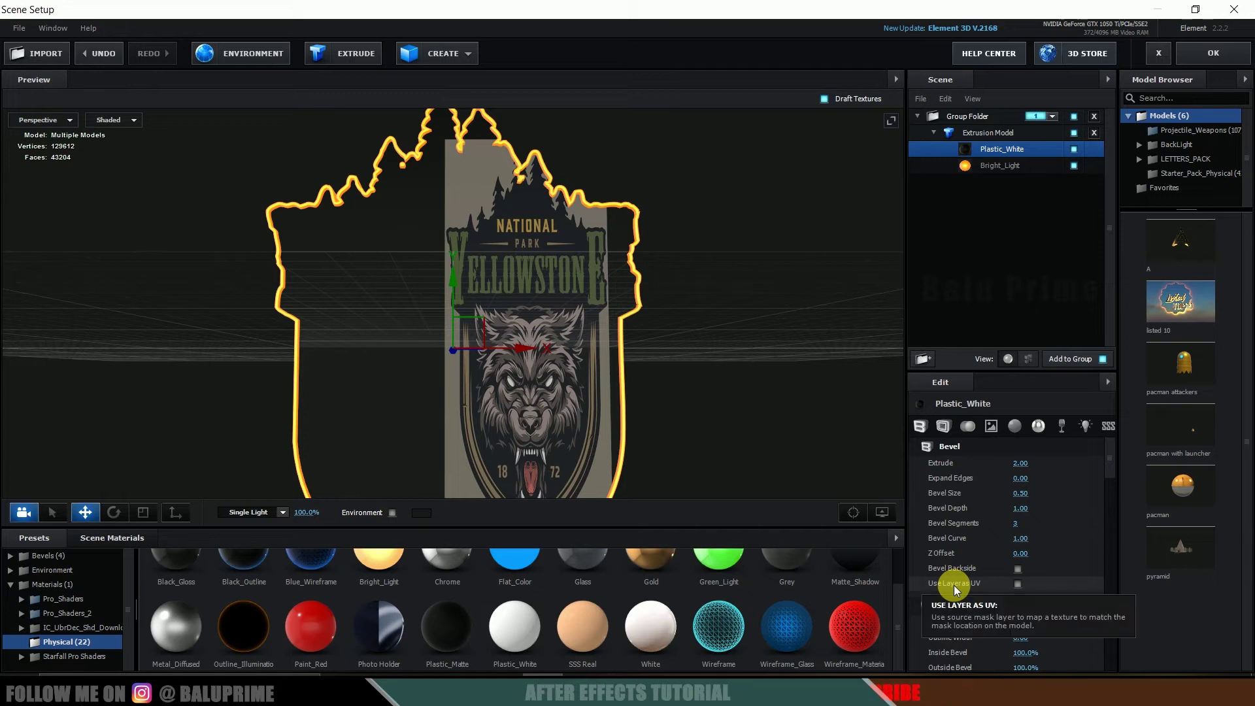
pyautogui.click(1018, 584)
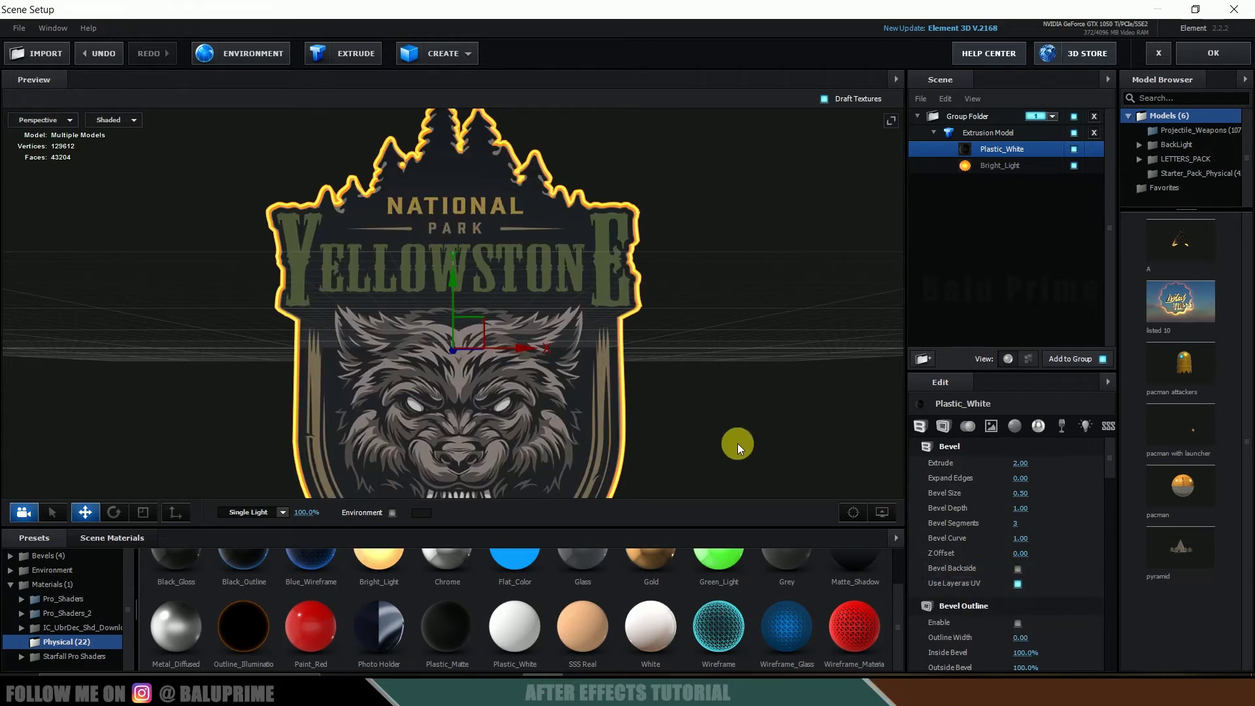
pyautogui.moveTo(734, 440); pyautogui.dragTo(586, 362)
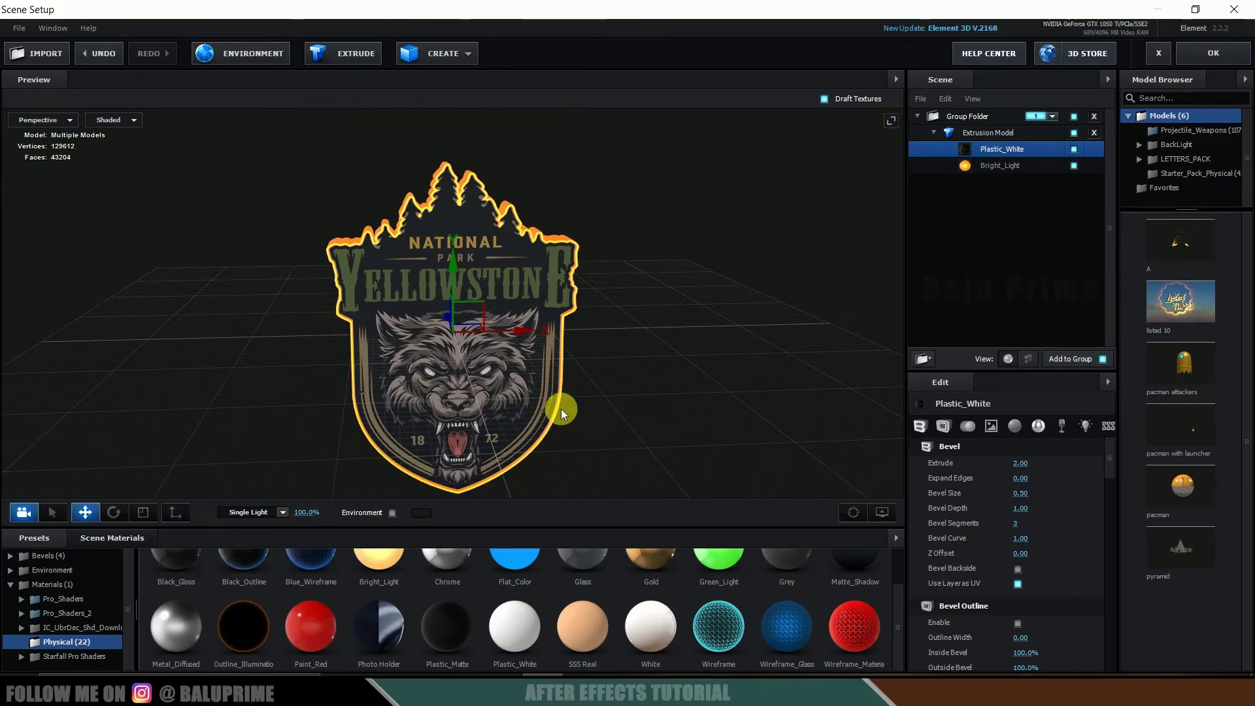
pyautogui.moveTo(574, 395); pyautogui.dragTo(618, 400)
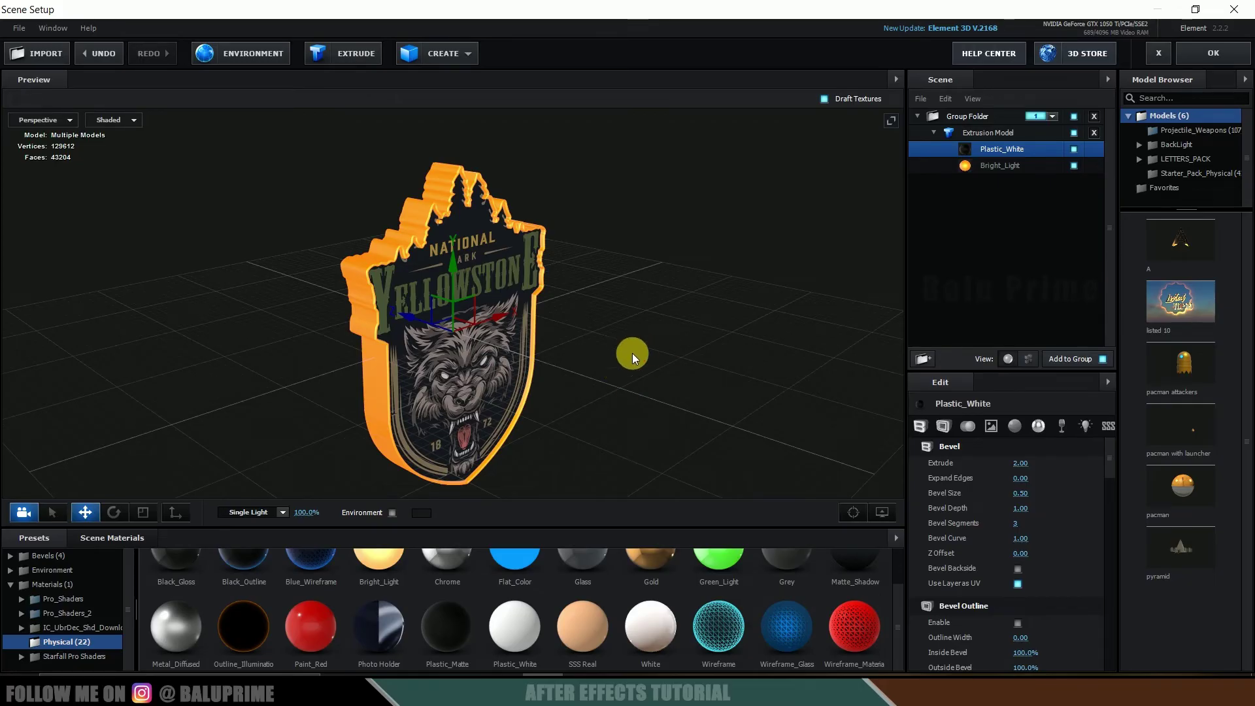
pyautogui.moveTo(633, 353); pyautogui.dragTo(614, 355)
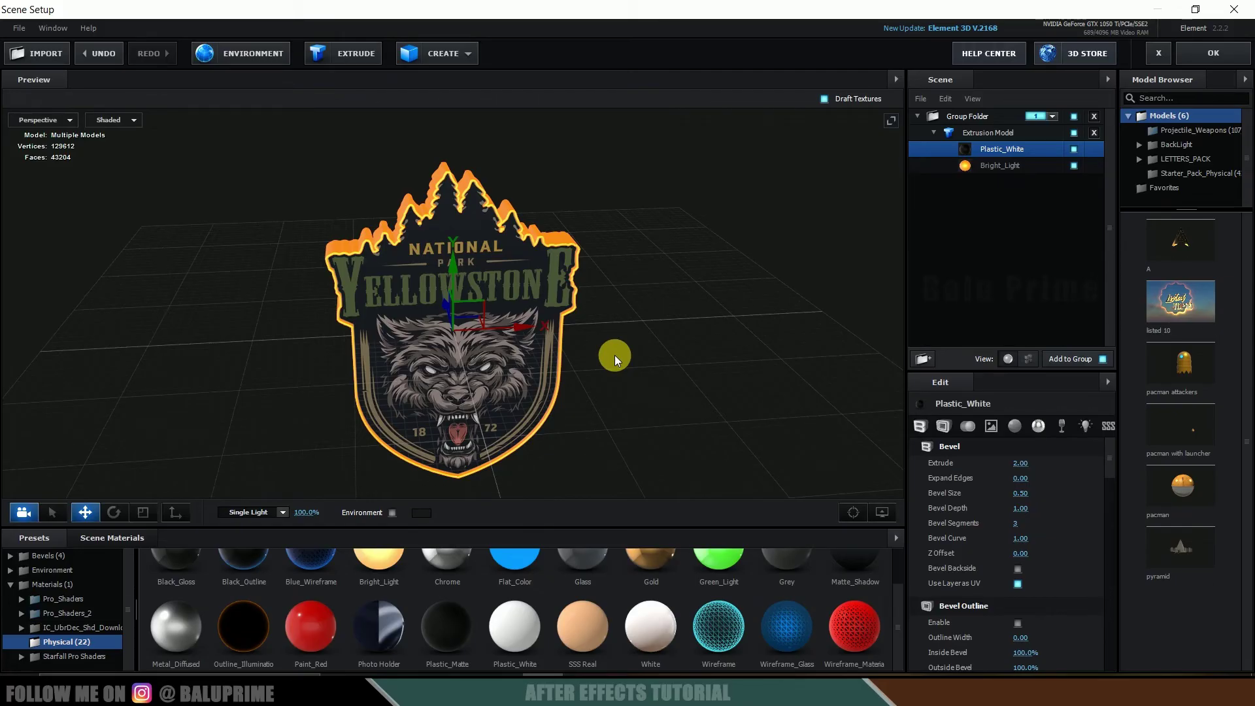
pyautogui.moveTo(615, 355); pyautogui.dragTo(841, 294)
# - Assign the Extrusion Model to auxiliary animation Channel 1
pyautogui.rightClick(990, 131)
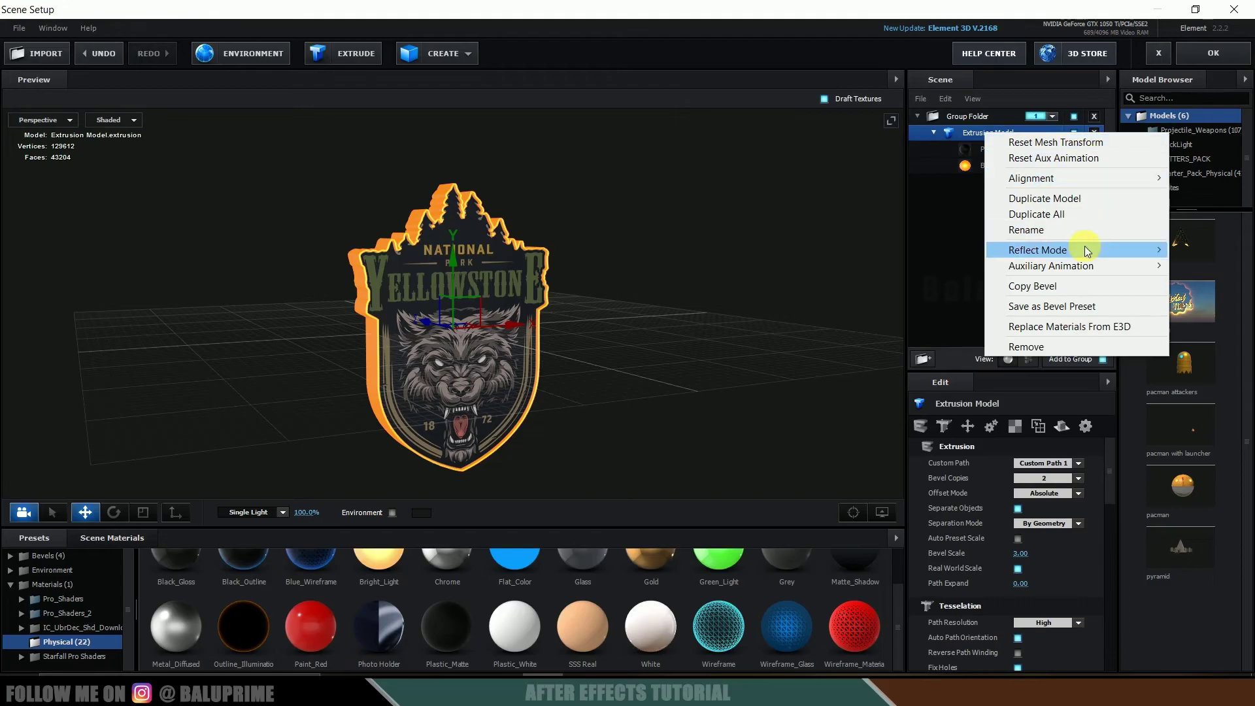
pyautogui.moveTo(1056, 266)
pyautogui.click(915, 281)
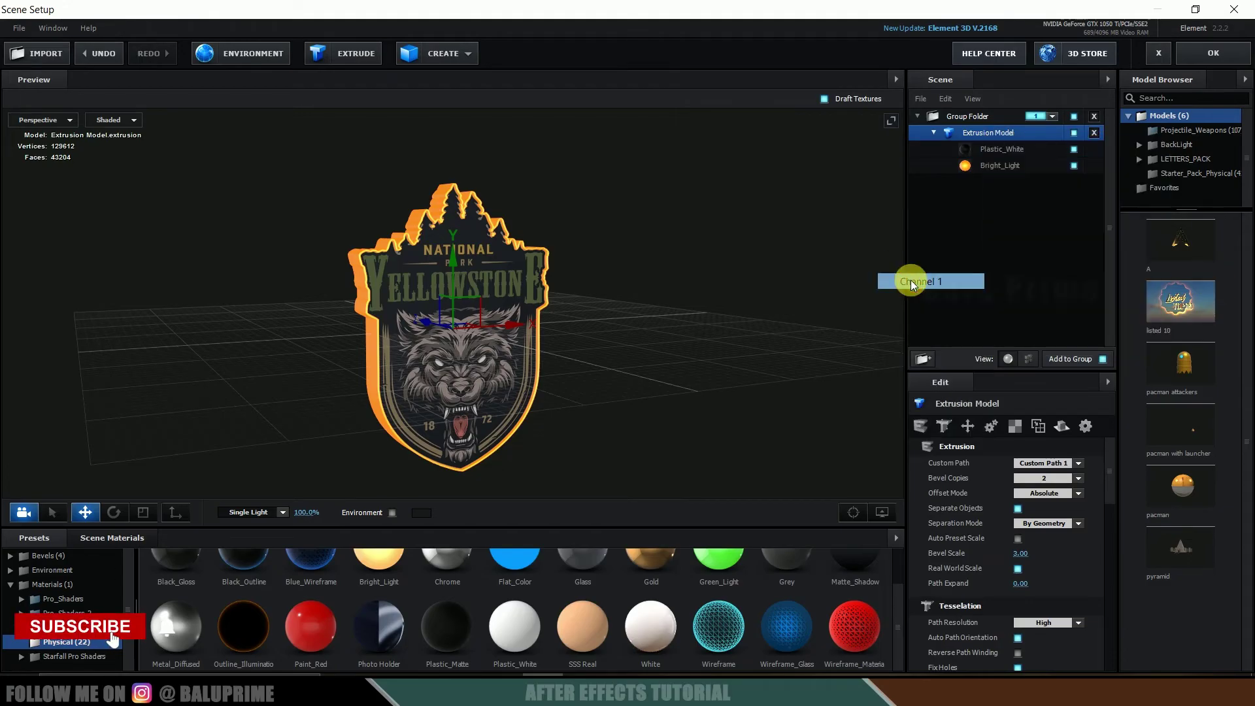
pyautogui.moveTo(669, 335); pyautogui.dragTo(653, 338)
pyautogui.scroll(-2, 655, 339)
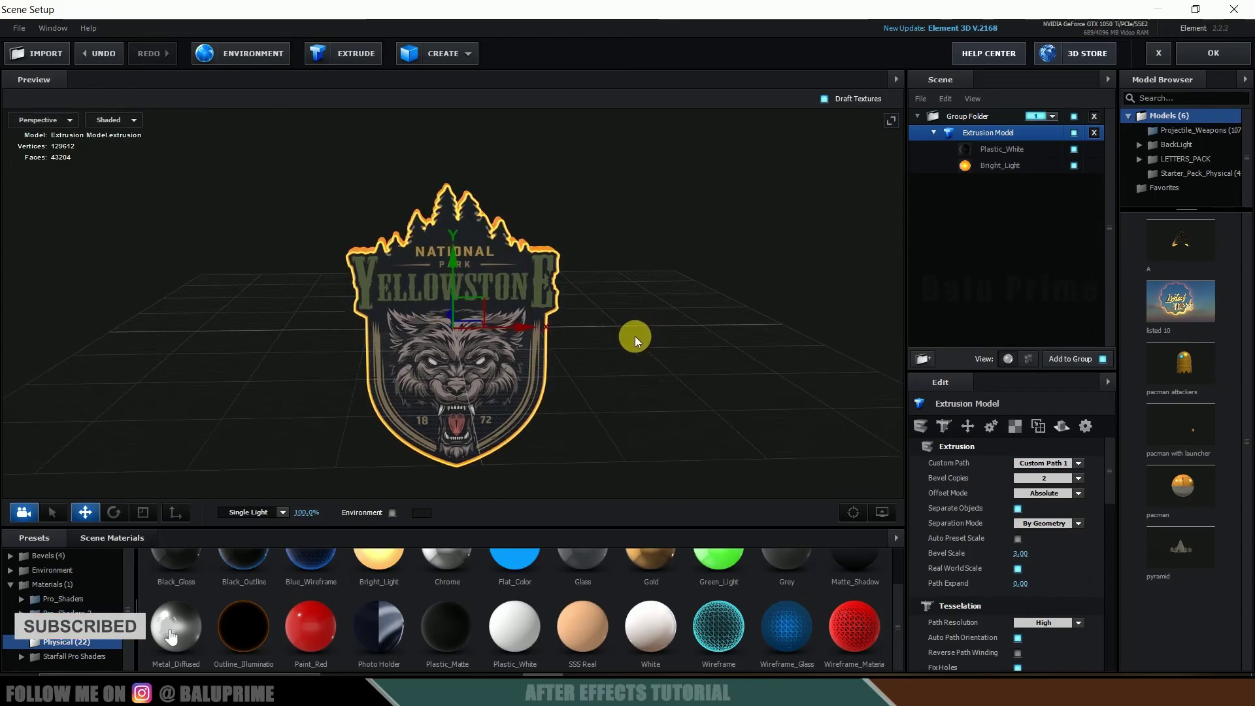
pyautogui.scroll(-2, 634, 325)
# - Recheck the Extrusion Model's Channel 1 assignment, then bring up the primitive shapes list
pyautogui.rightClick(979, 134)
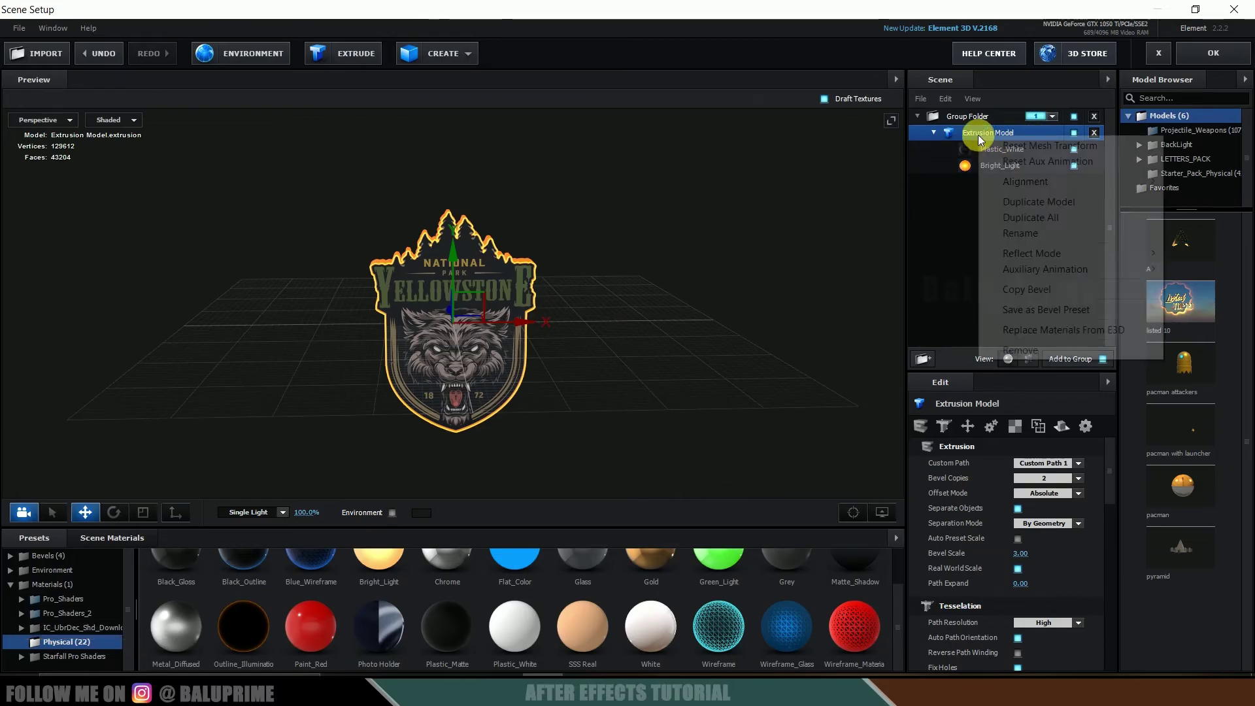
pyautogui.moveTo(979, 268)
pyautogui.click(915, 284)
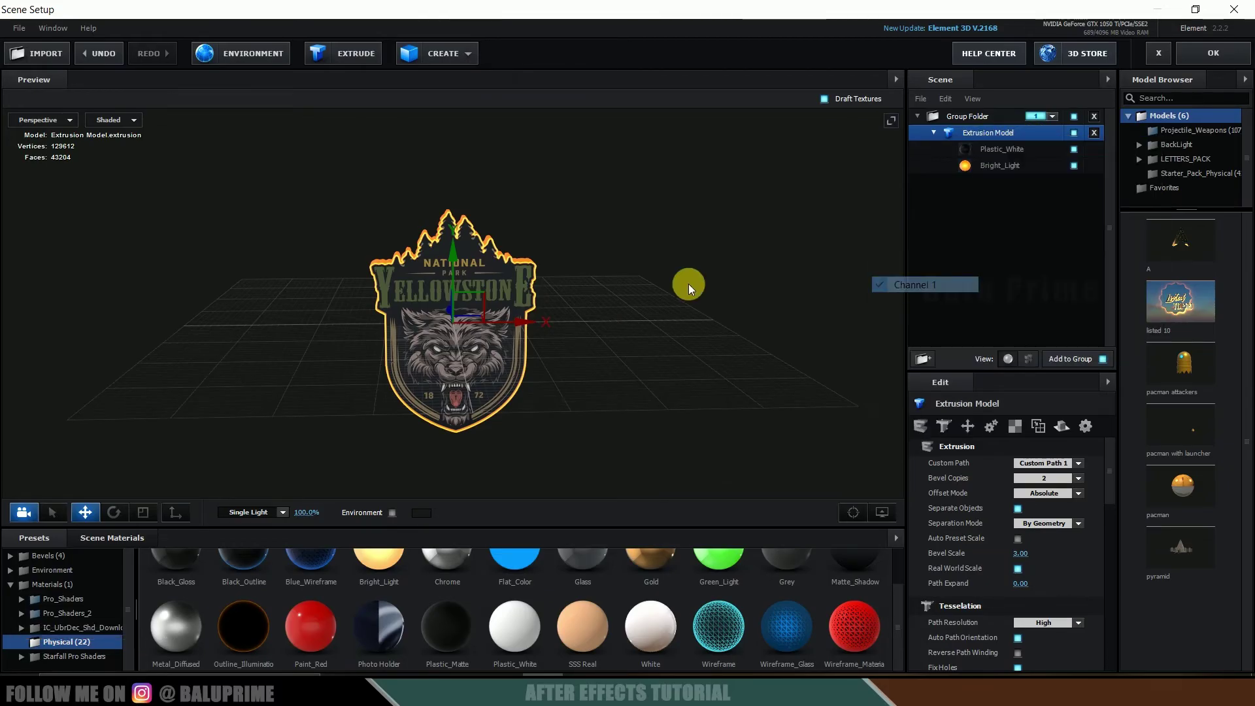
pyautogui.scroll(-1, 676, 200)
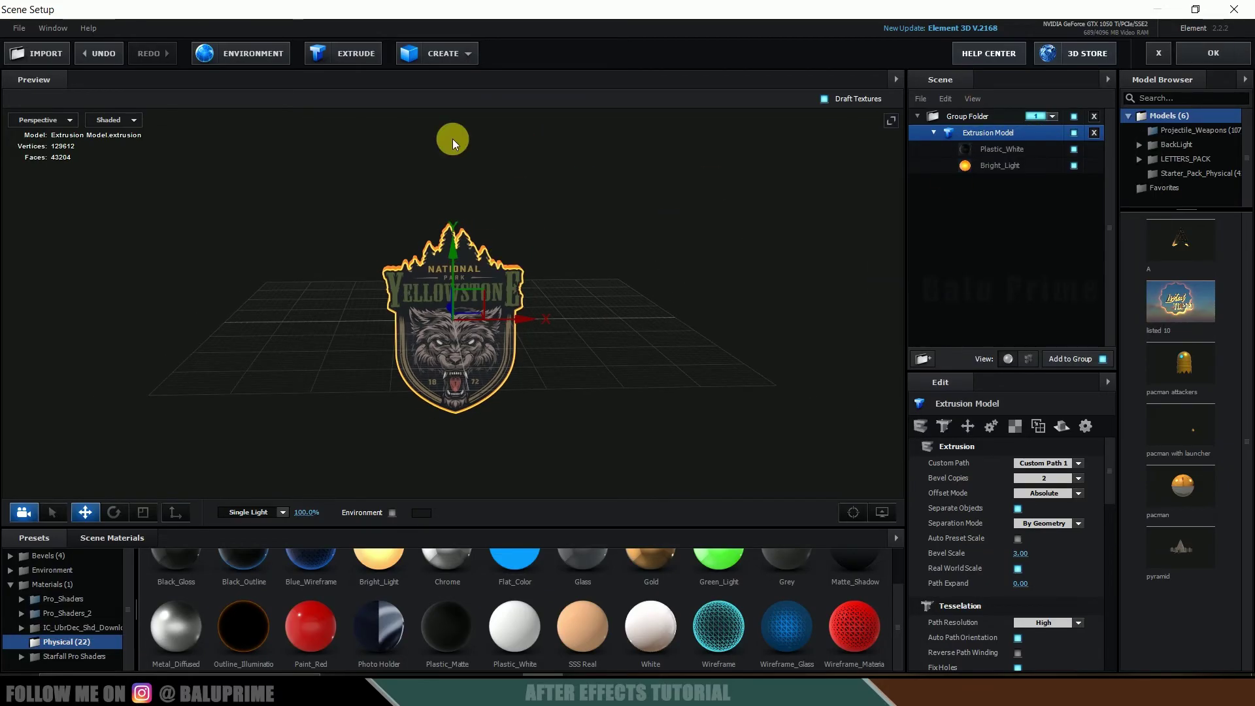
pyautogui.click(445, 53)
# - Add a plane sized 25 × 25 and lower it to Y -2.00 beneath the badge
pyautogui.click(611, 84)
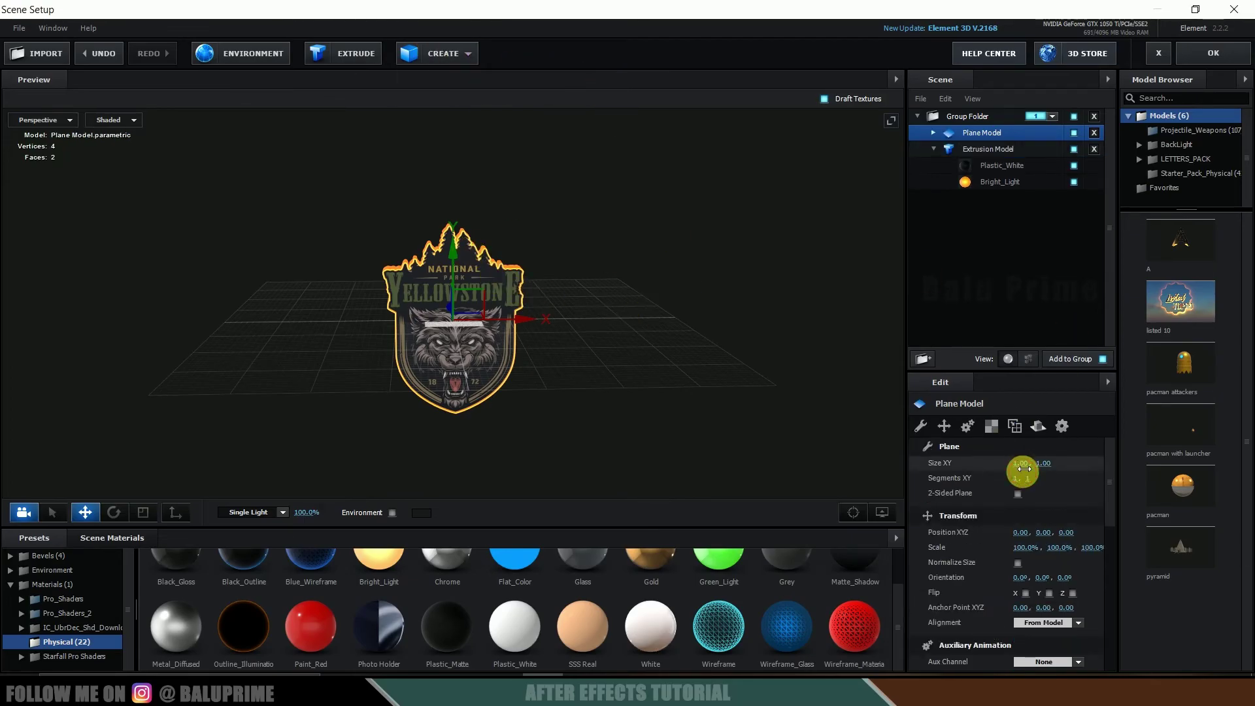
pyautogui.moveTo(1023, 468); pyautogui.dragTo(1052, 466)
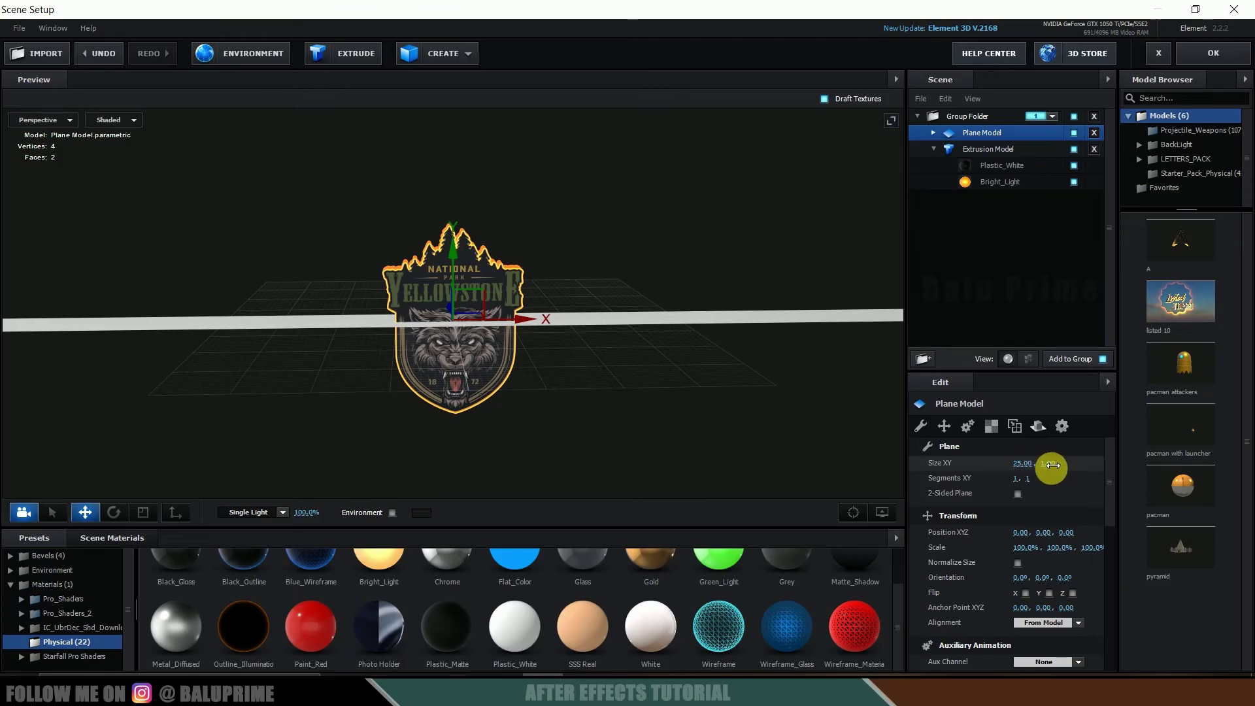
pyautogui.click(1053, 466)
pyautogui.write('25')
pyautogui.press('Return')
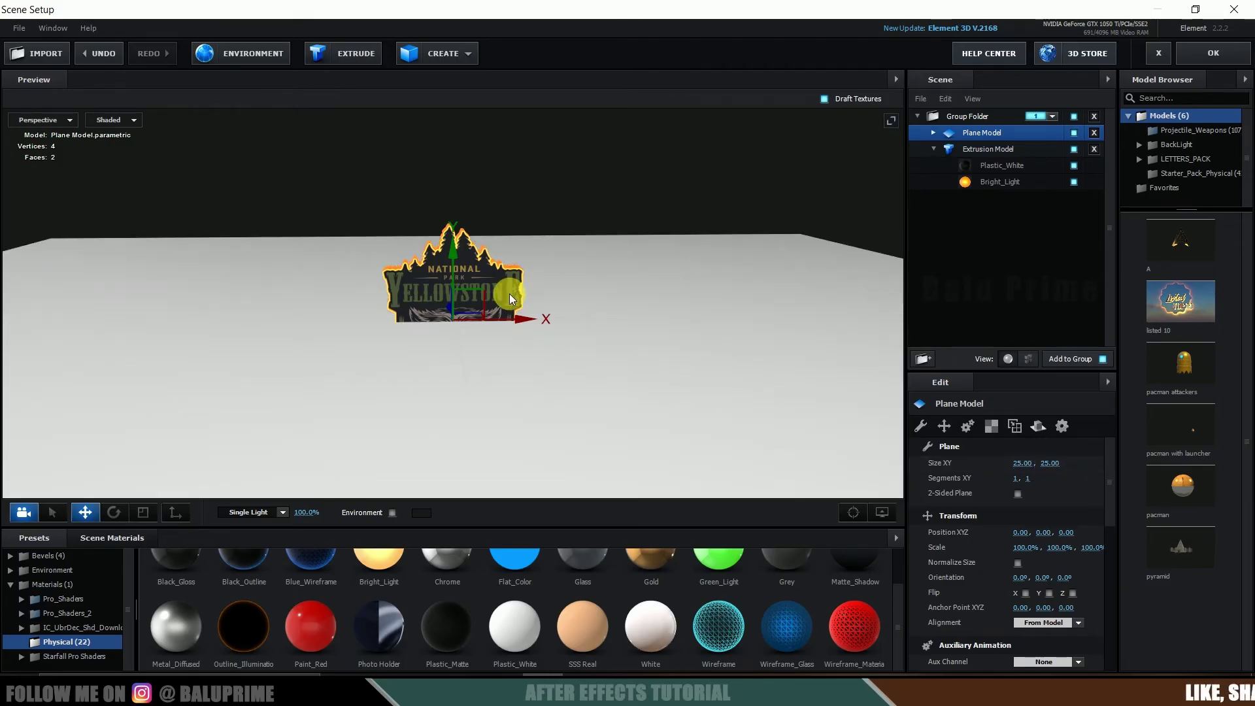
pyautogui.moveTo(454, 288); pyautogui.dragTo(457, 357)
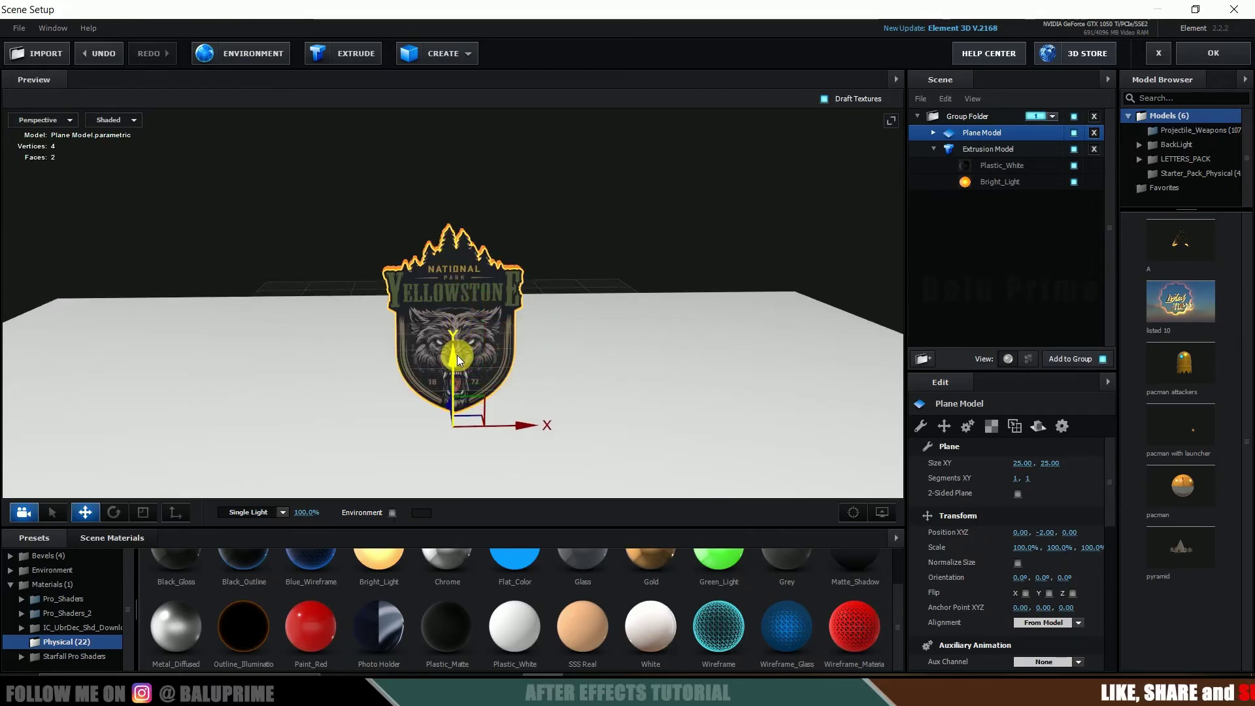
# - Apply the Chrome material to the Plane Model's Default material slot
pyautogui.click(933, 132)
pyautogui.click(1007, 149)
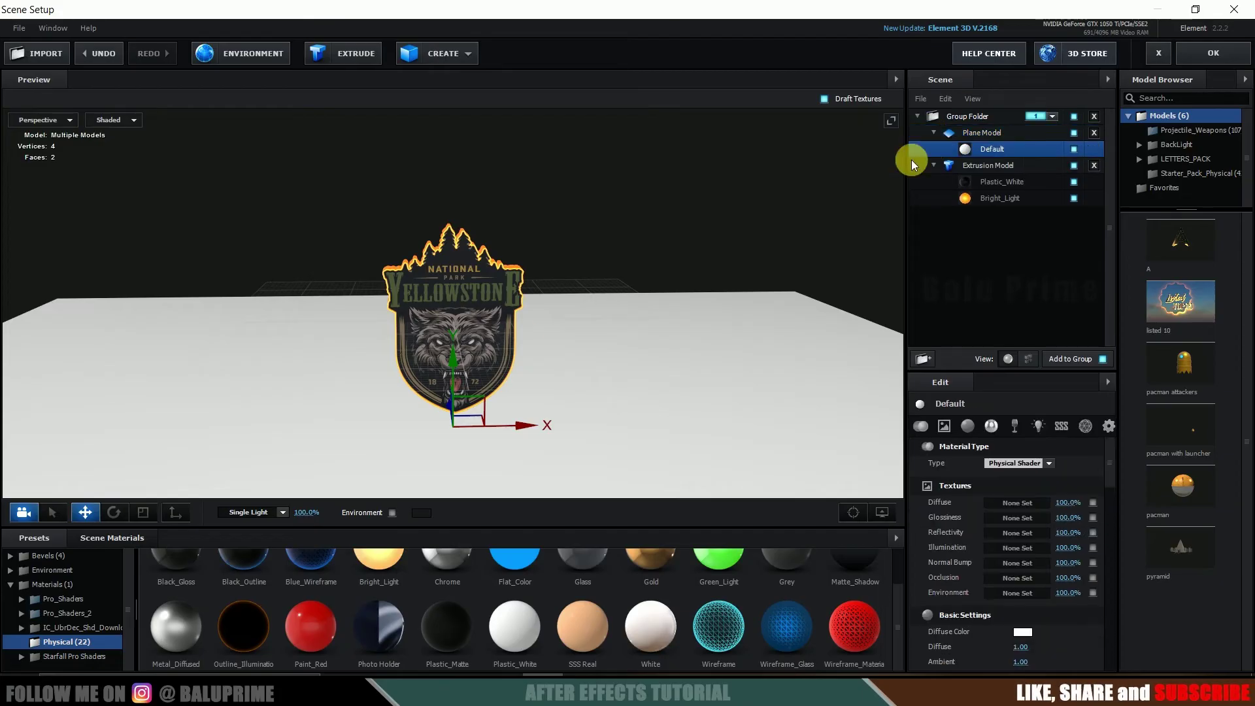
pyautogui.scroll(1, 419, 626)
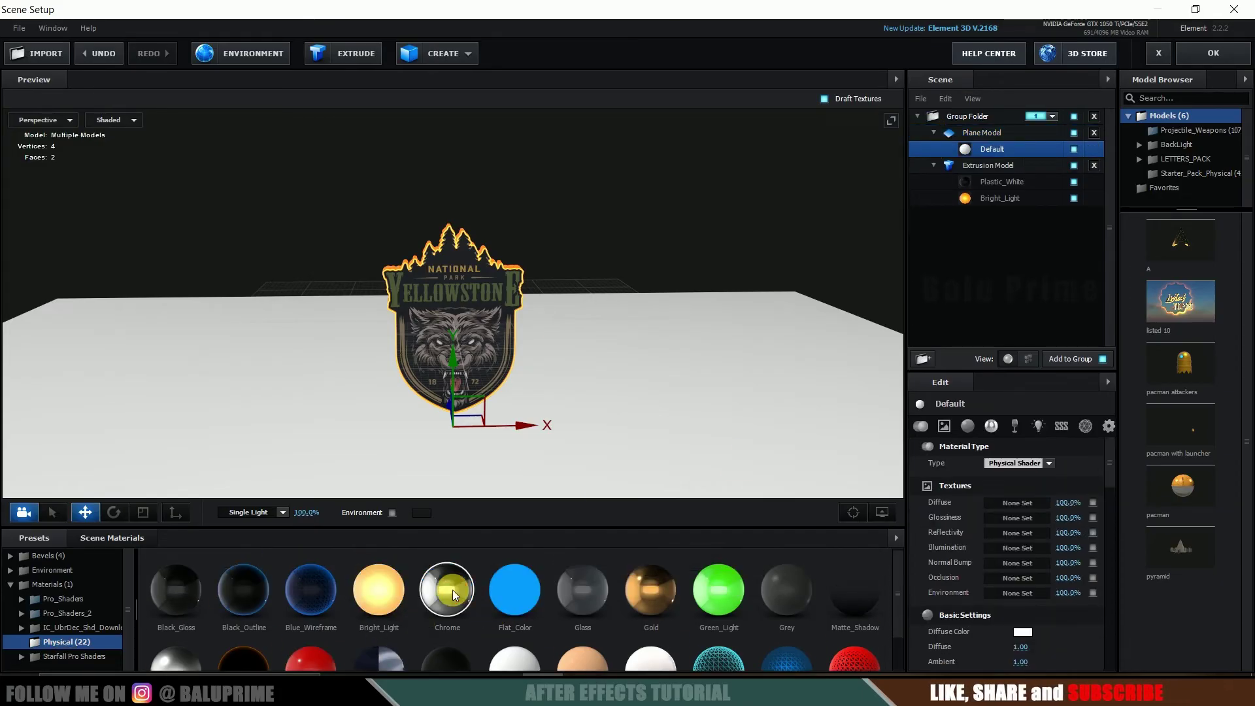
pyautogui.moveTo(452, 590); pyautogui.dragTo(1007, 149)
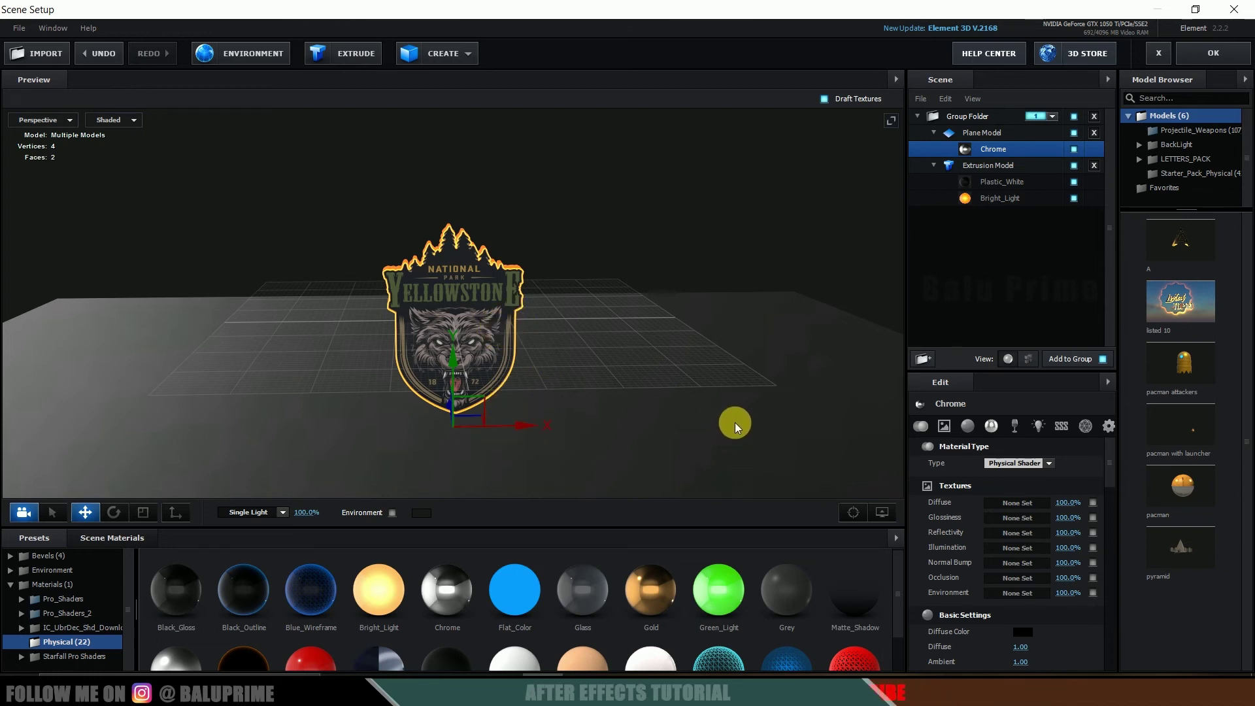
pyautogui.click(987, 133)
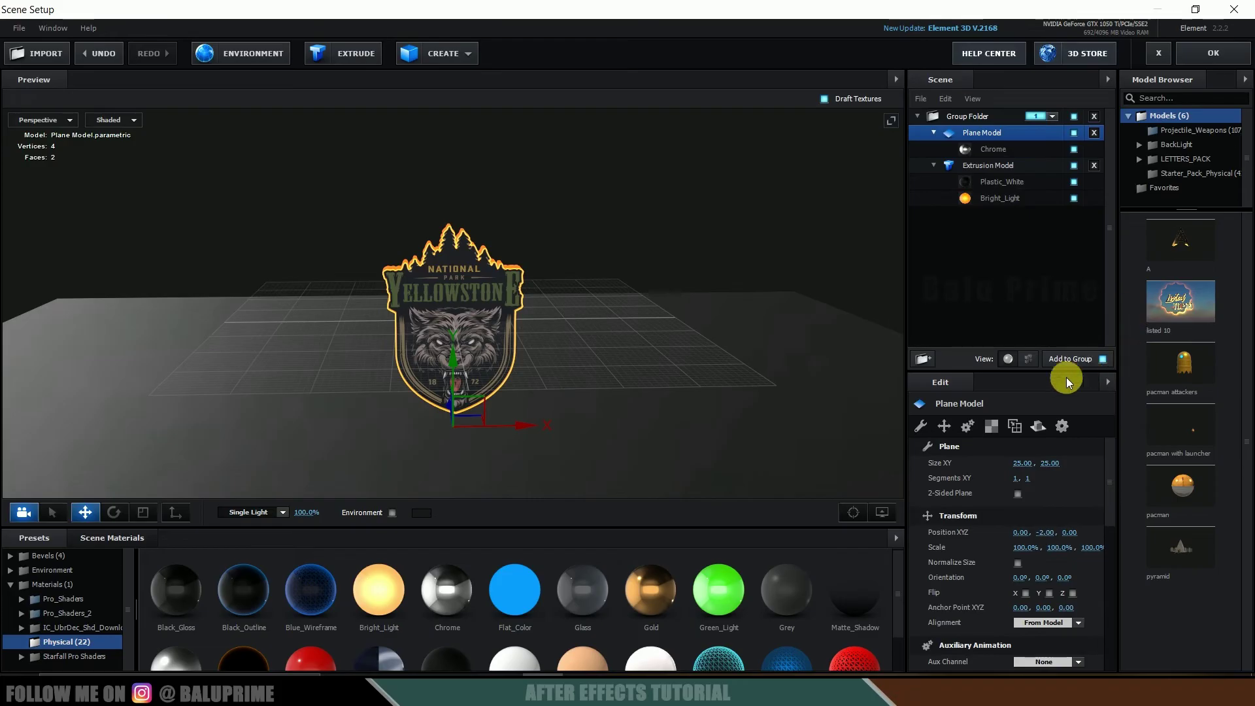
# - Set the Plane Model's Reflect Mode to Mirror Surface so the floor mirrors the badge
pyautogui.click(1038, 426)
pyautogui.click(1053, 463)
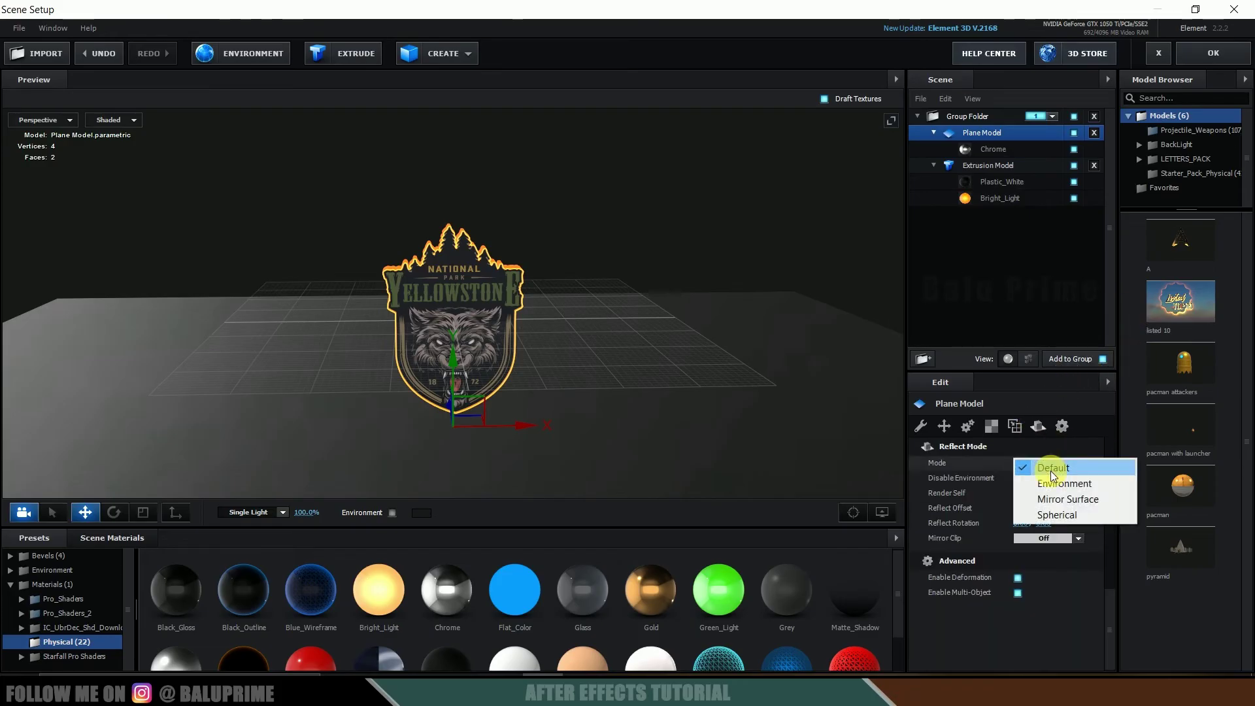
pyautogui.click(1061, 501)
pyautogui.moveTo(734, 410); pyautogui.dragTo(623, 250)
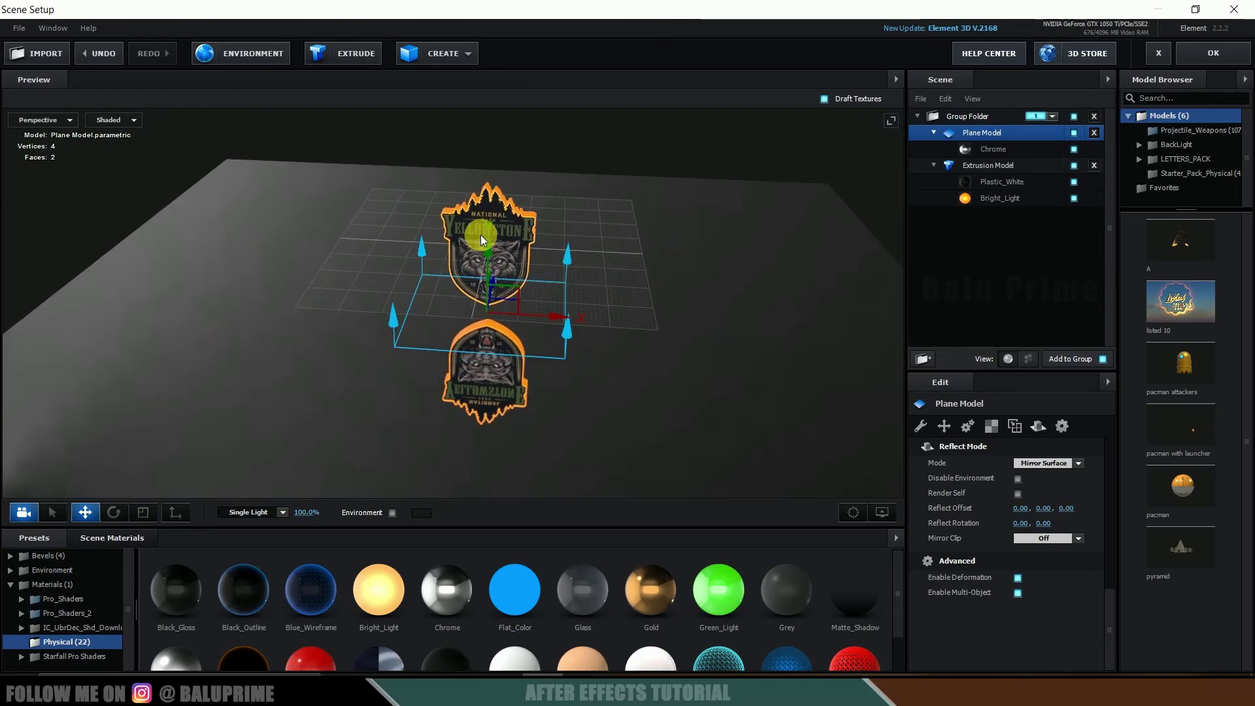
pyautogui.moveTo(481, 237); pyautogui.dragTo(492, 240)
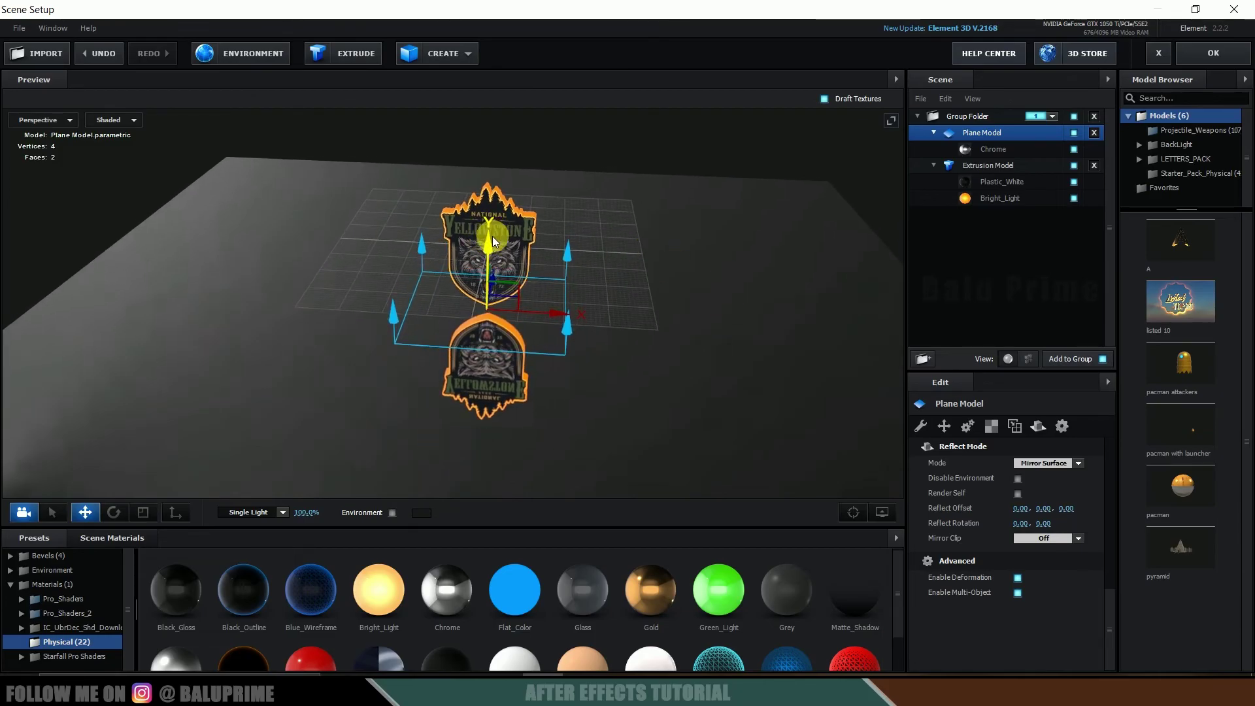
pyautogui.moveTo(732, 340); pyautogui.dragTo(493, 375)
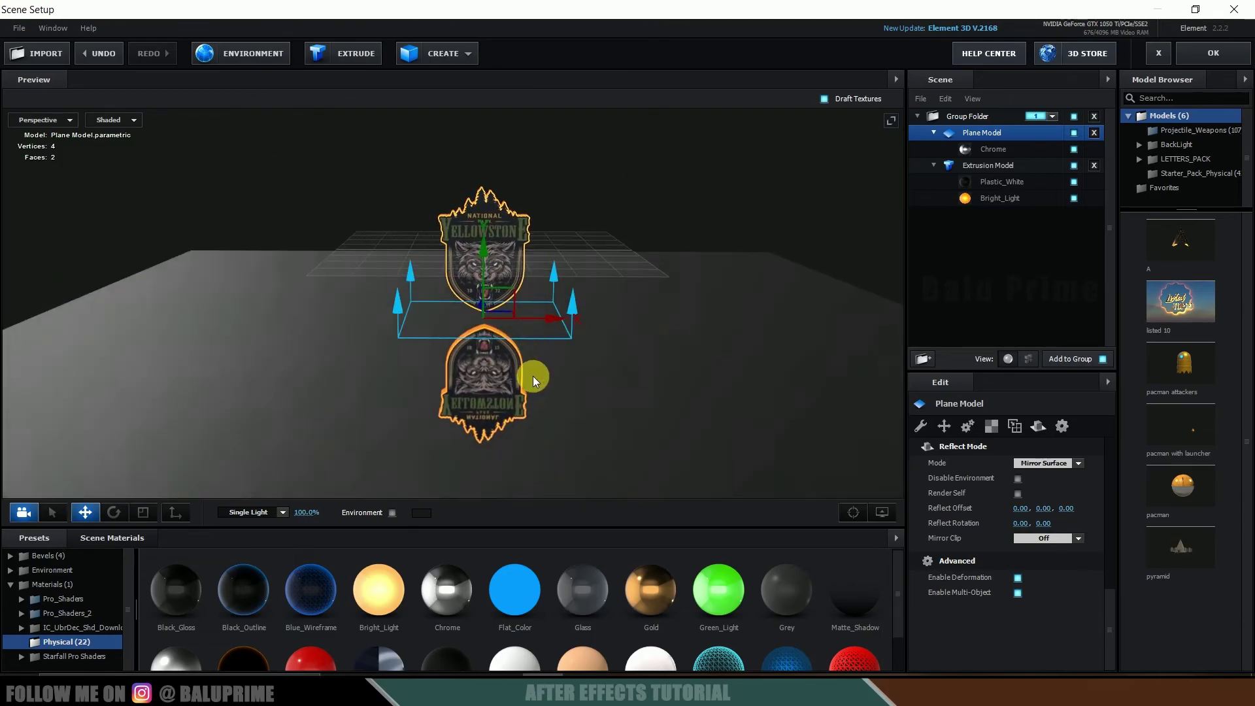
# - Set the Chrome material's Glossiness to 75% to soften the reflection
pyautogui.click(1007, 148)
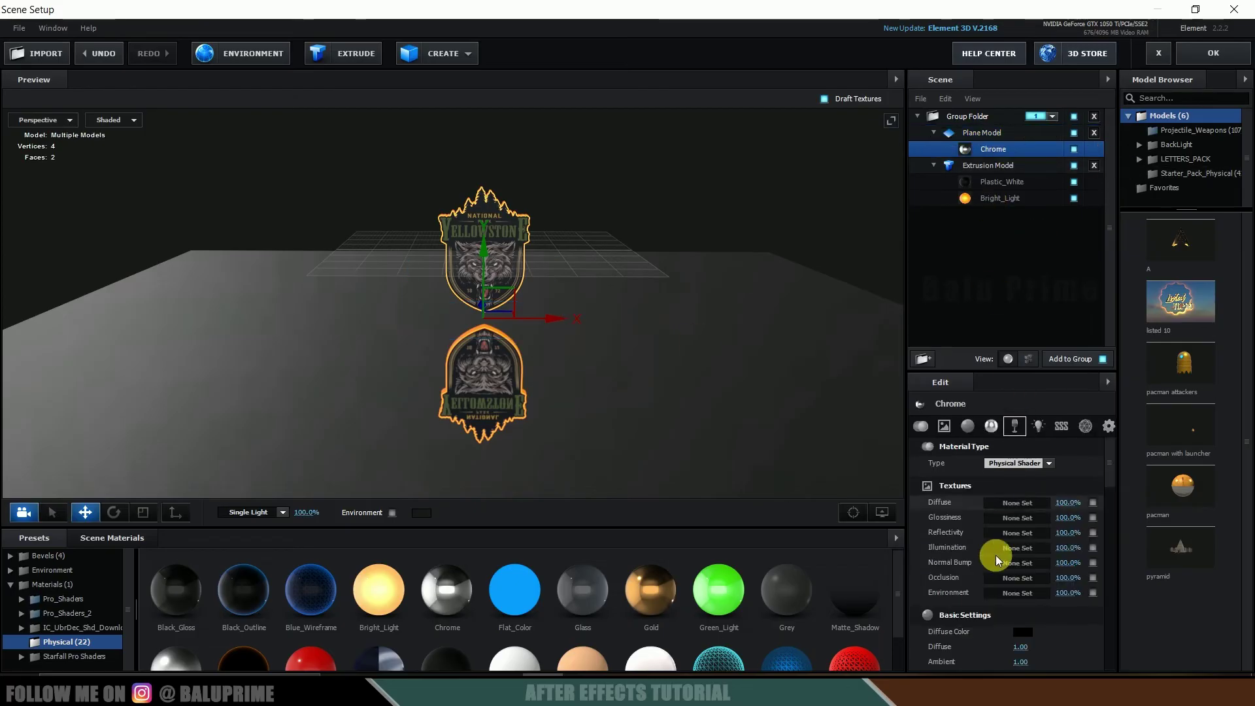
pyautogui.scroll(-5, 995, 555)
pyautogui.scroll(-3, 965, 579)
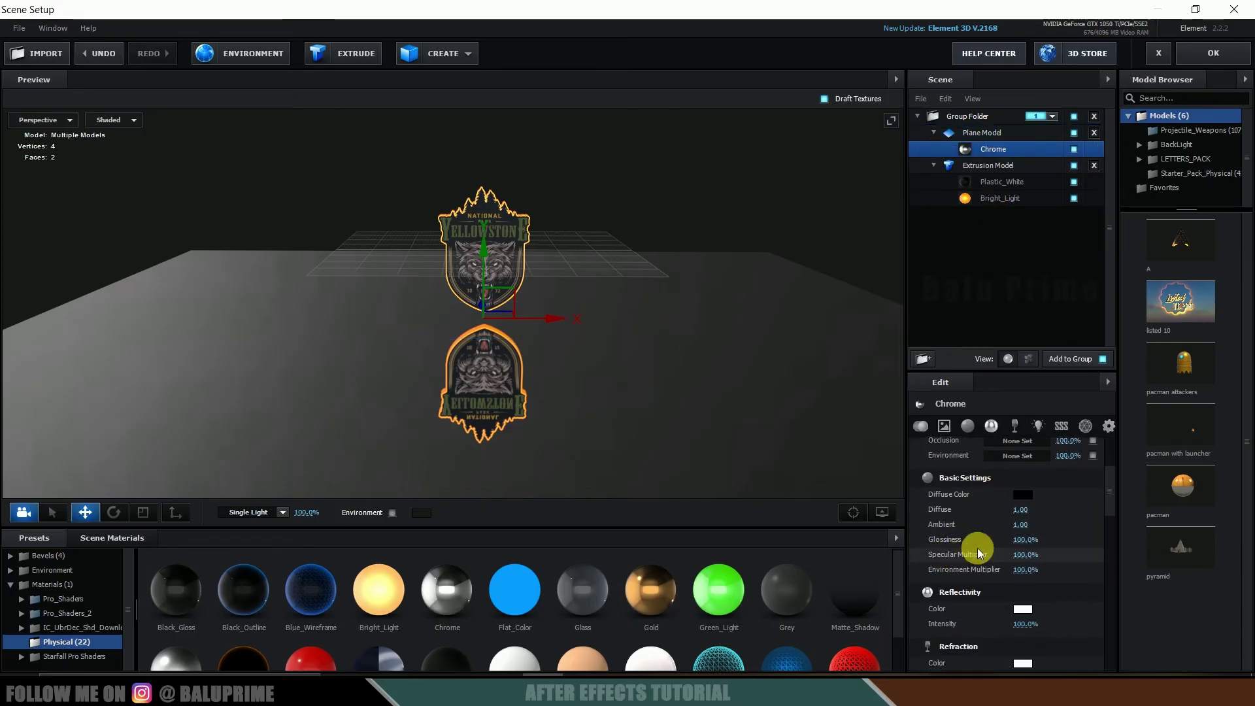
pyautogui.click(1024, 539)
pyautogui.write('75')
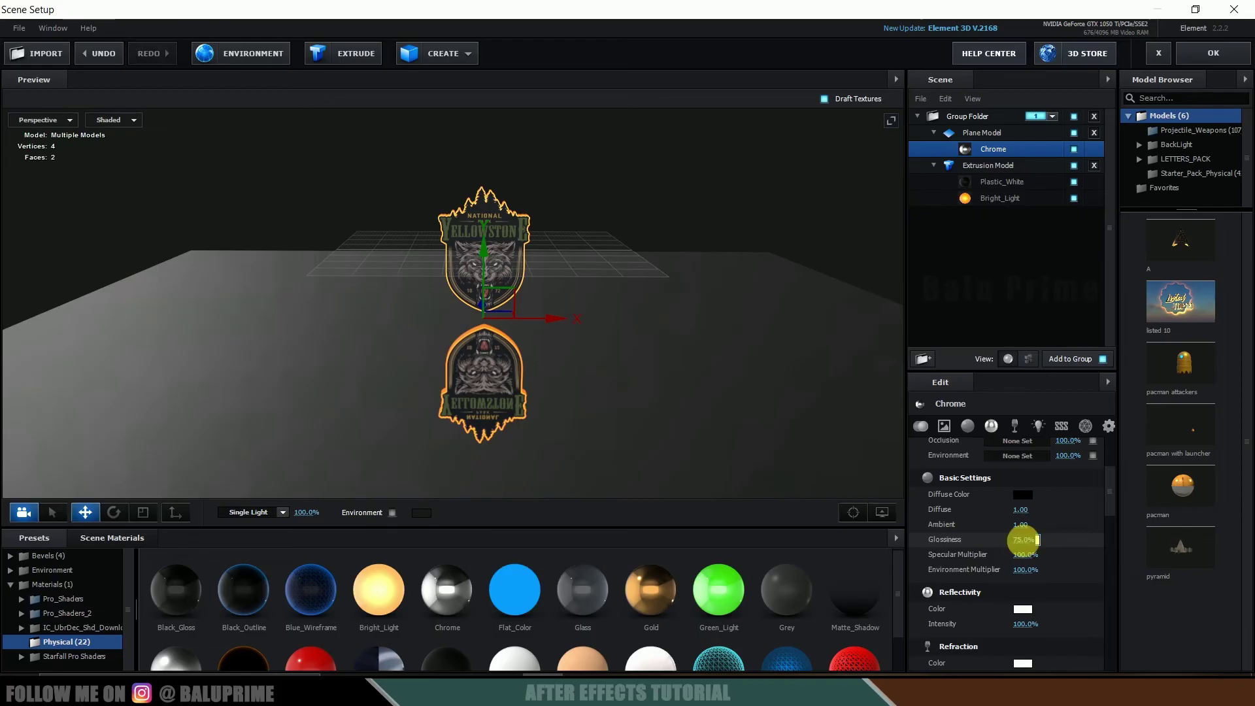
pyautogui.press('Return')
pyautogui.moveTo(560, 442); pyautogui.dragTo(589, 437)
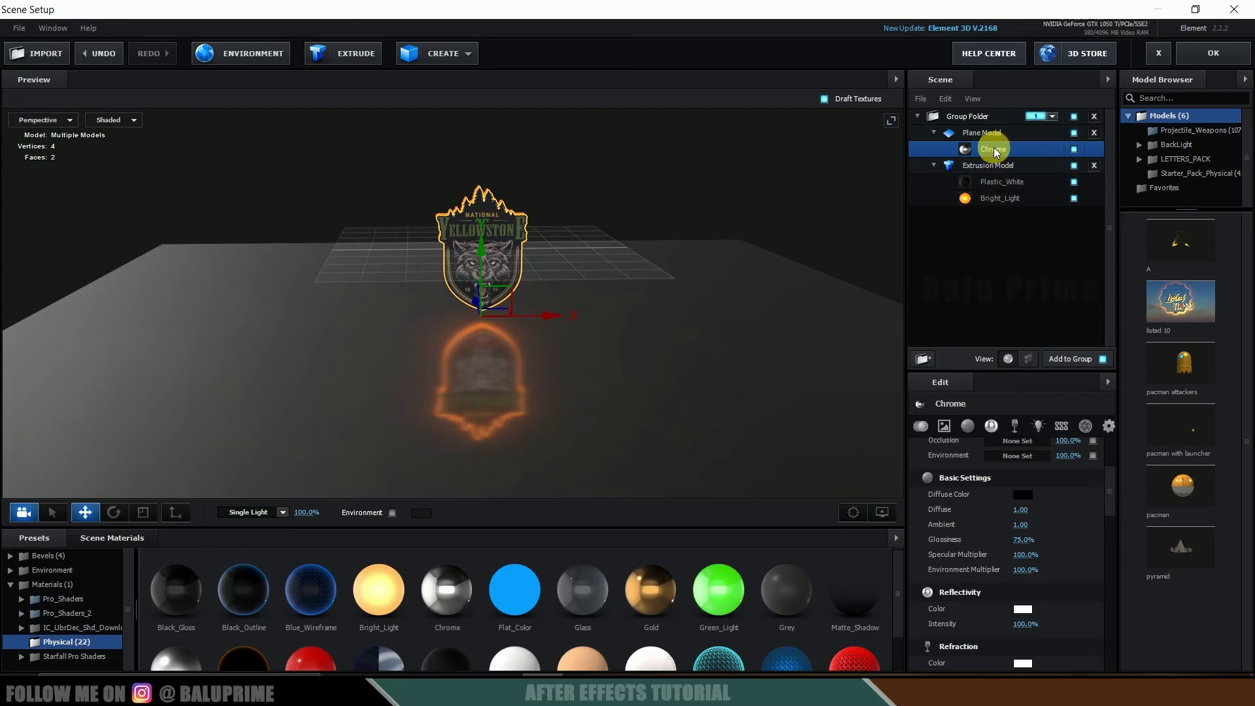
# - Enable Matte Shadow and Matte Reflection under Chrome's Advanced settings and close Scene Setup
pyautogui.click(1110, 426)
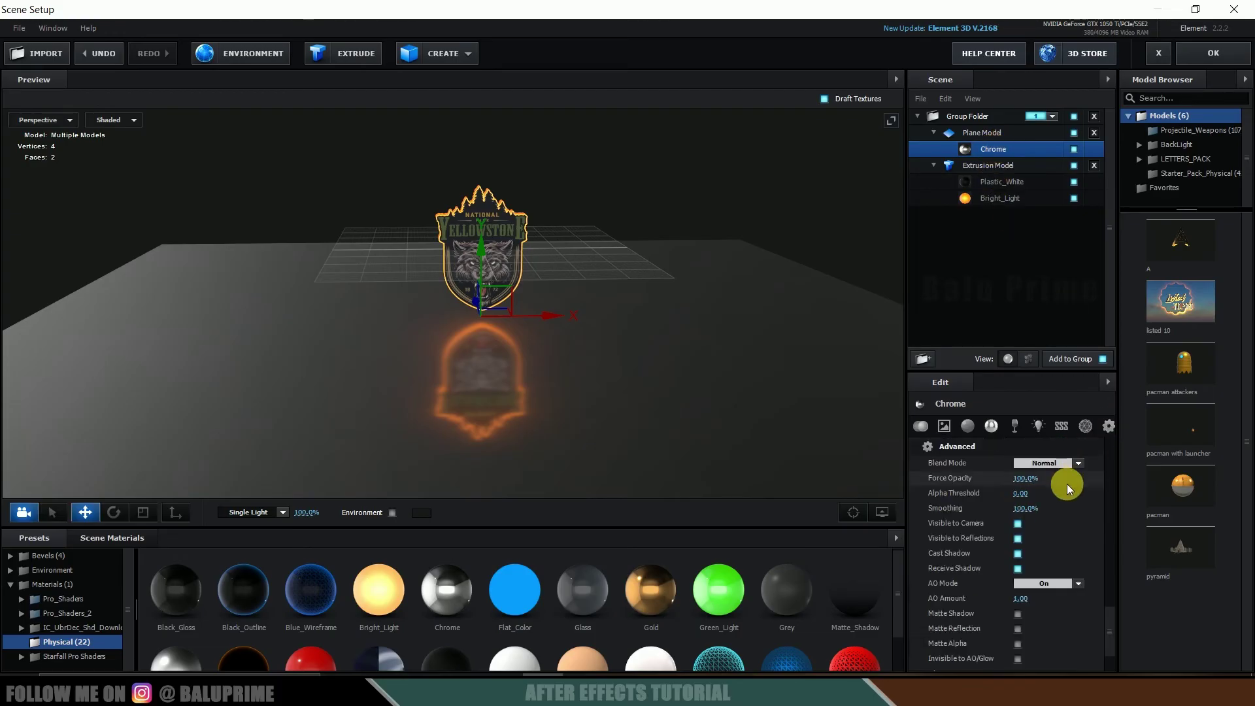
pyautogui.scroll(-5, 1067, 487)
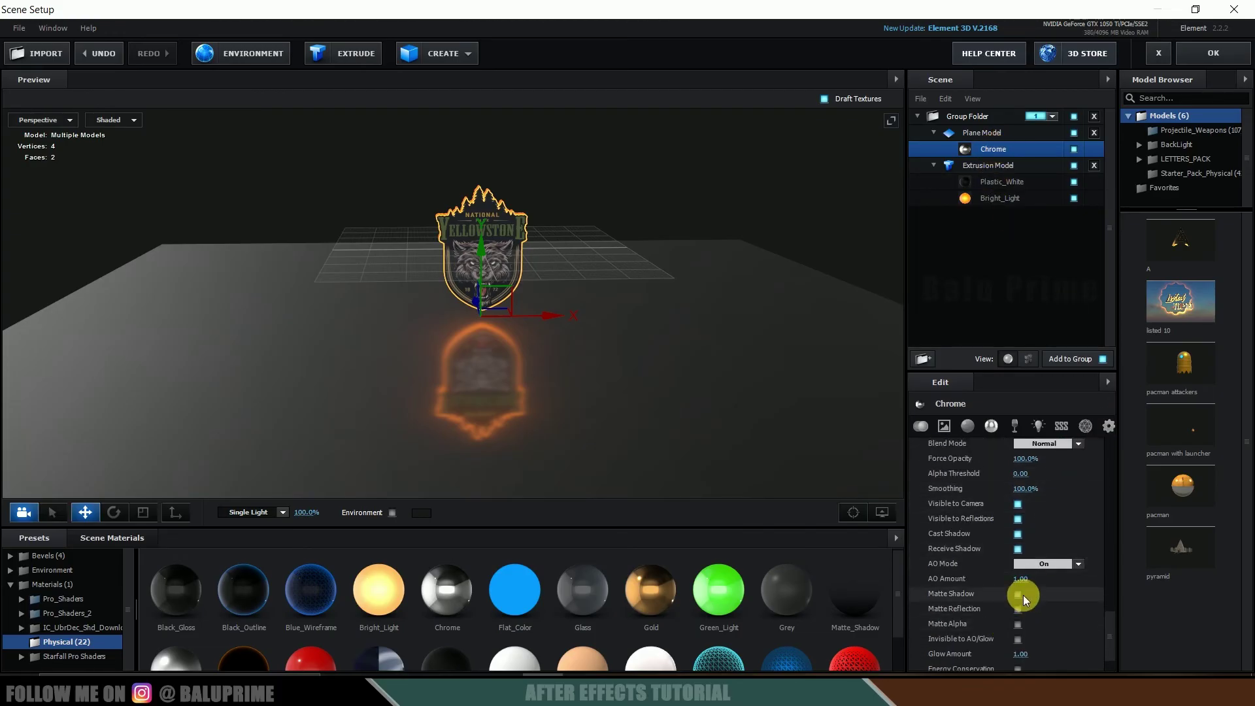
pyautogui.click(1019, 594)
pyautogui.click(1018, 609)
pyautogui.moveTo(896, 476); pyautogui.dragTo(543, 363)
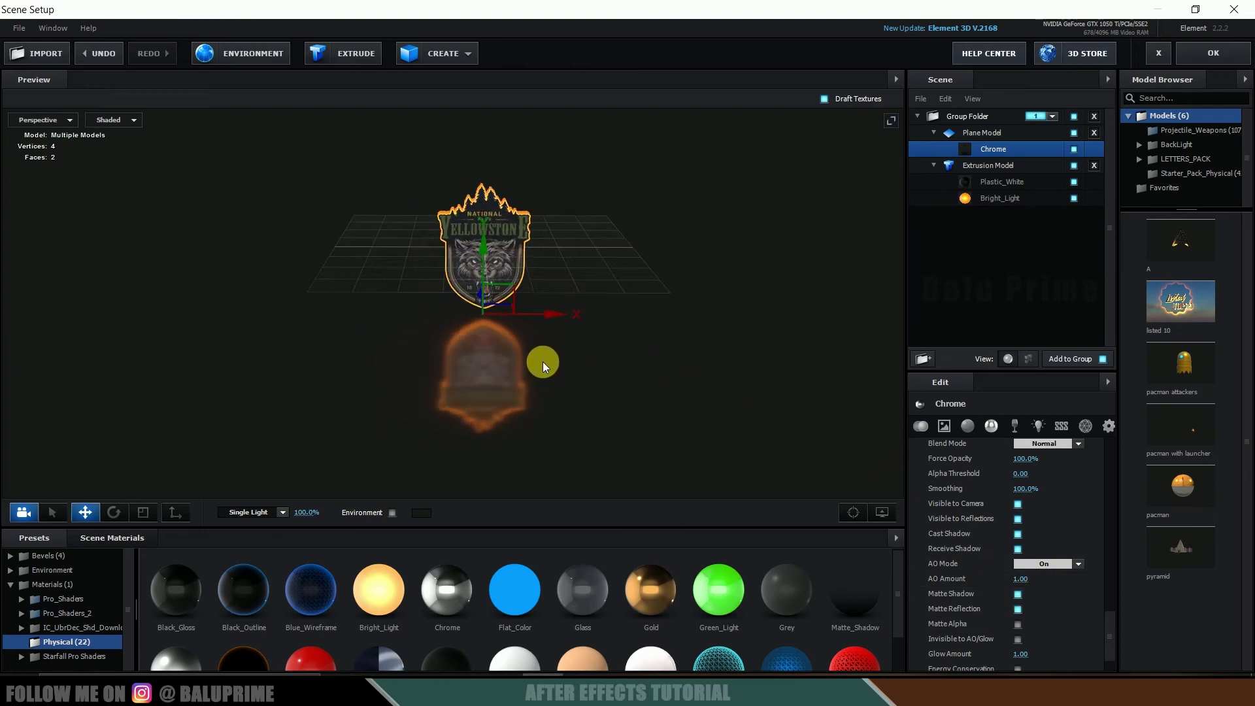
pyautogui.click(1214, 54)
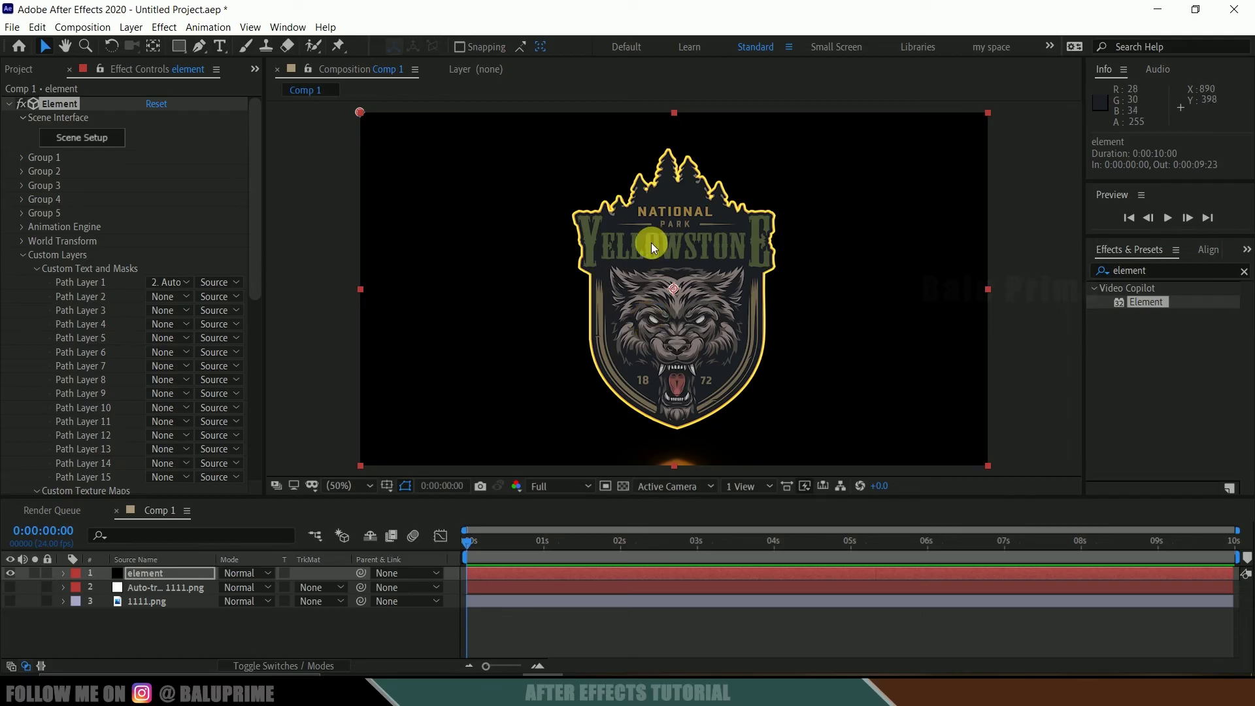
# - Add a new 35mm Camera 1 layer to Comp 1
pyautogui.click(134, 27)
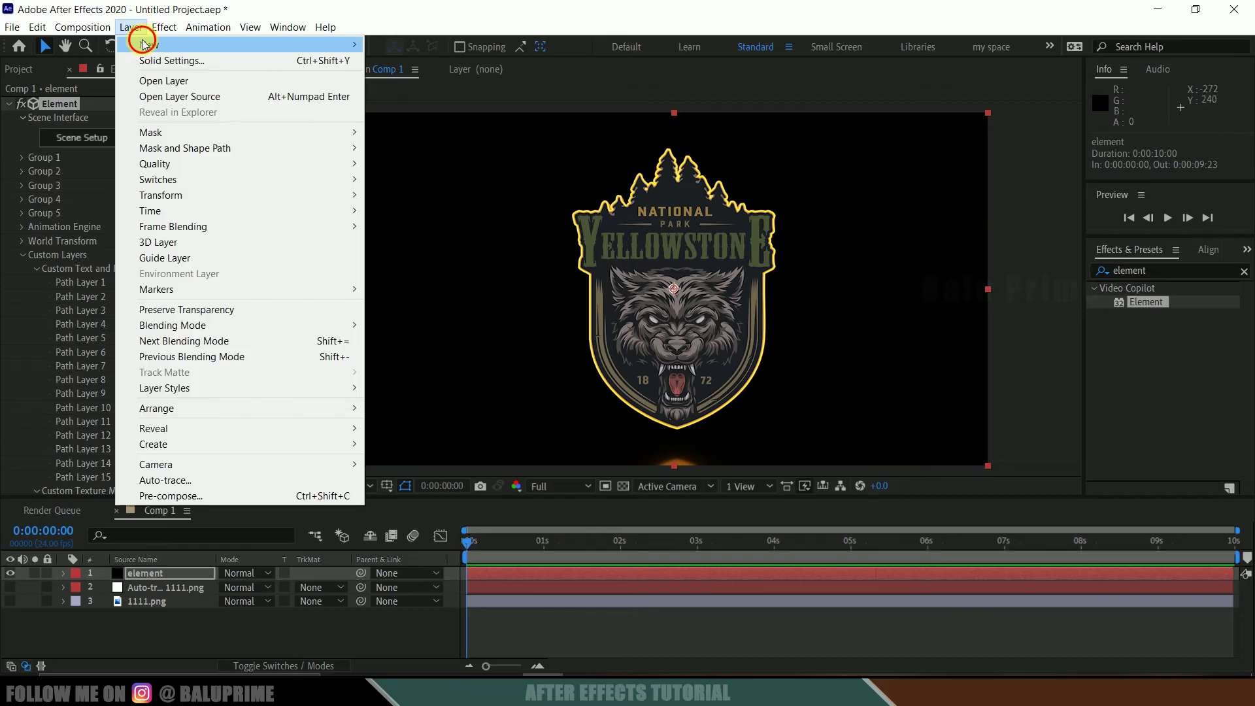
pyautogui.moveTo(157, 38)
pyautogui.click(425, 88)
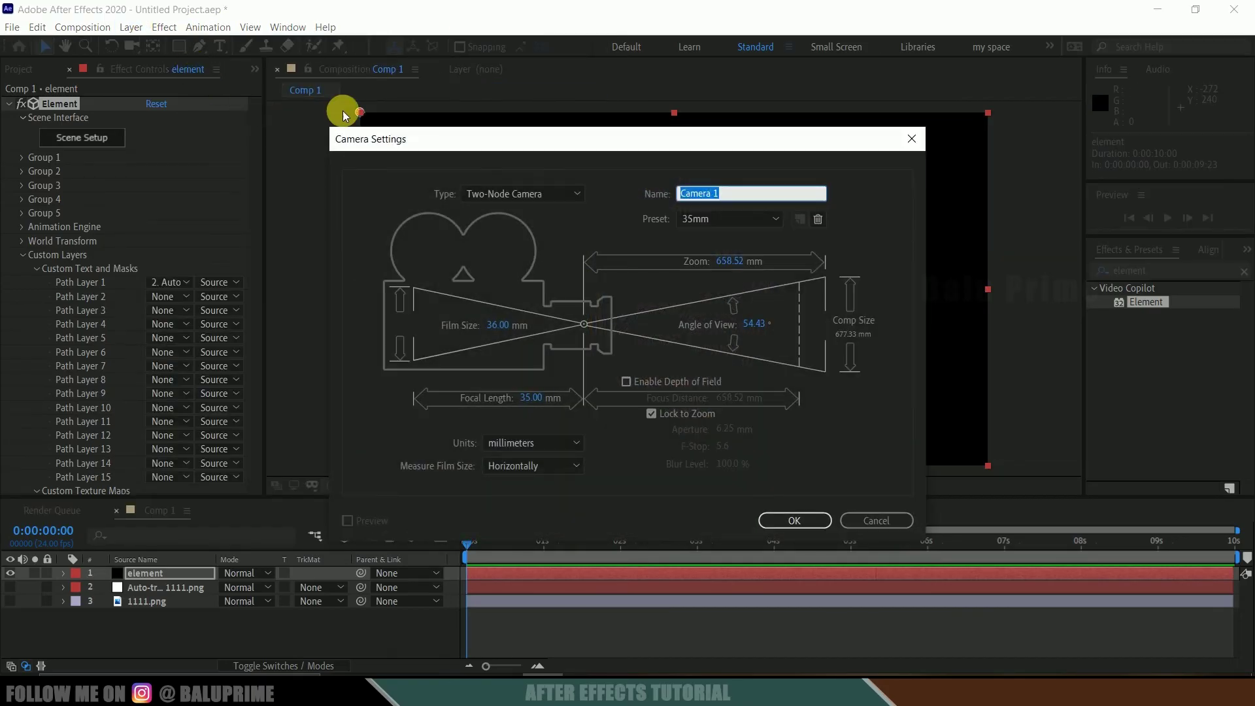
pyautogui.click(791, 515)
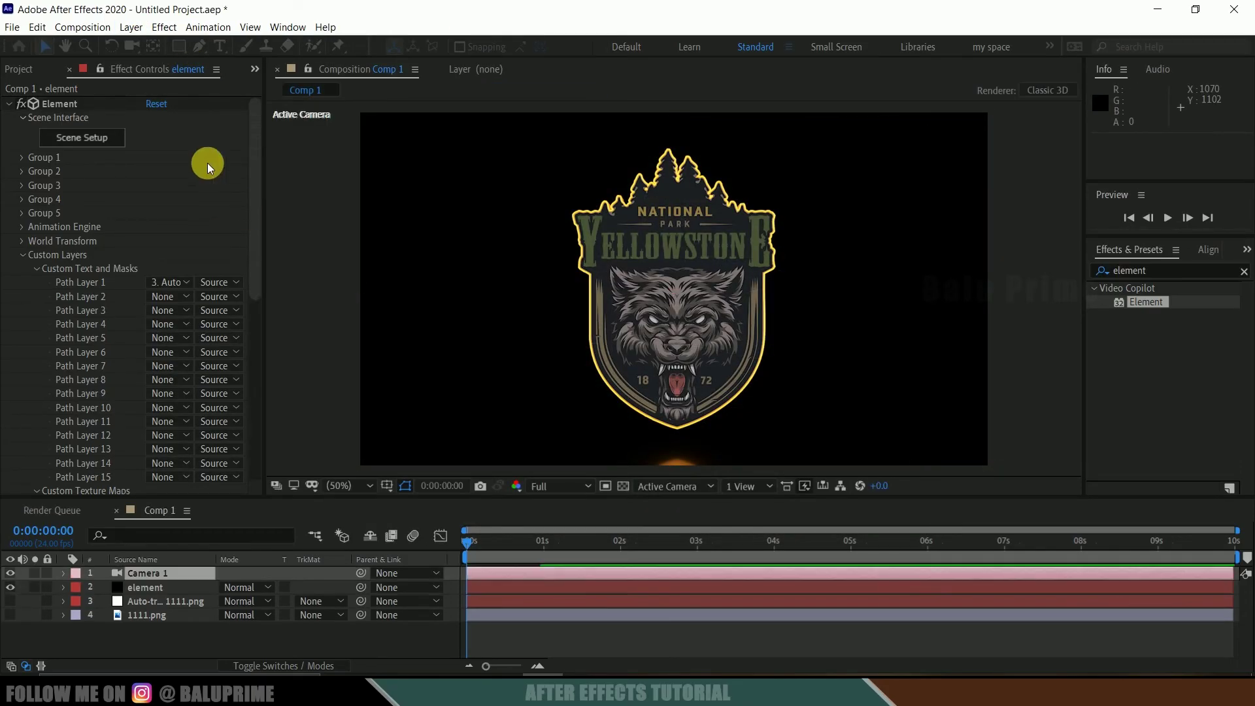
# - Dolly the camera back with the Track Z Camera Tool so the badge appears smaller
pyautogui.click(131, 50)
pyautogui.moveTo(131, 49); pyautogui.dragTo(184, 100)
pyautogui.moveTo(722, 204); pyautogui.dragTo(703, 289)
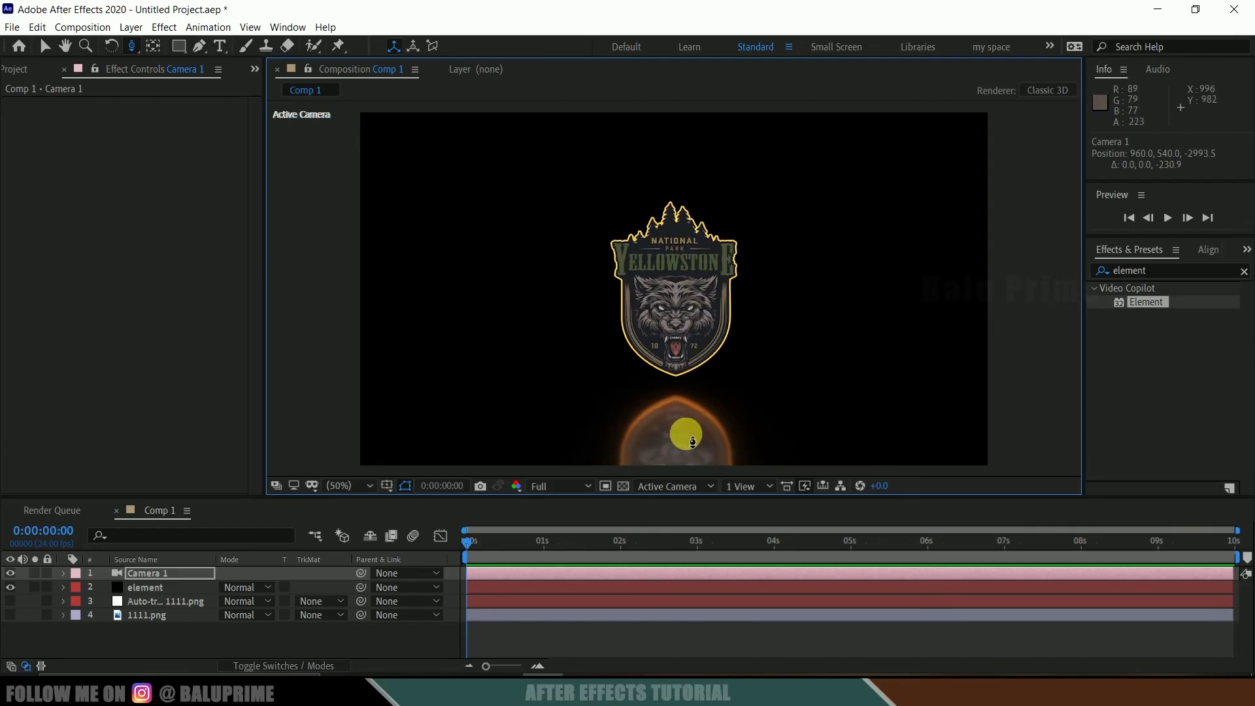
pyautogui.click(145, 588)
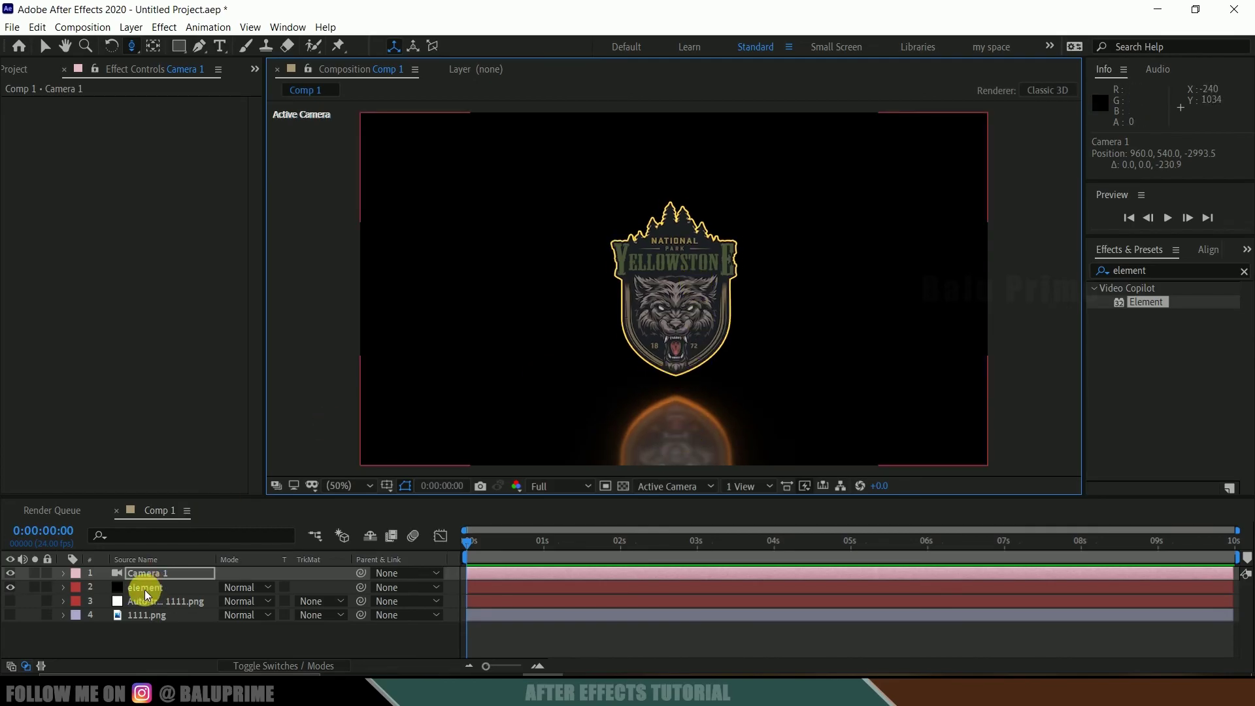
pyautogui.click(145, 589)
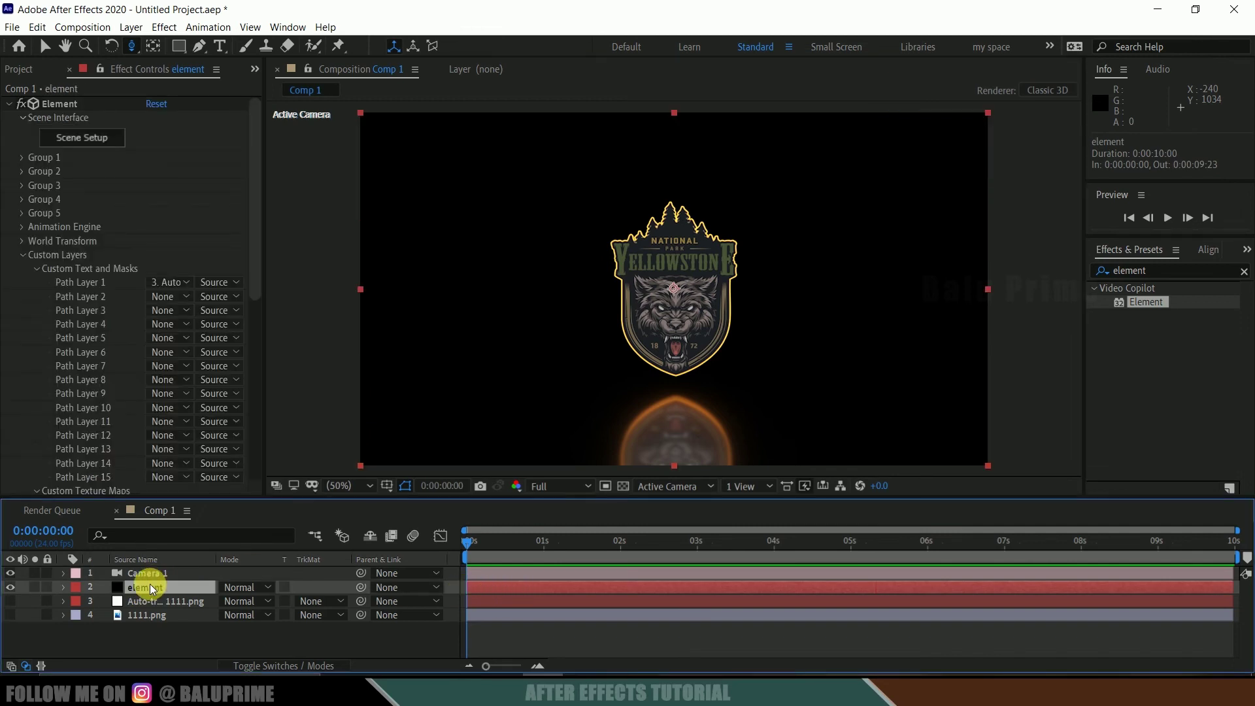
pyautogui.click(82, 139)
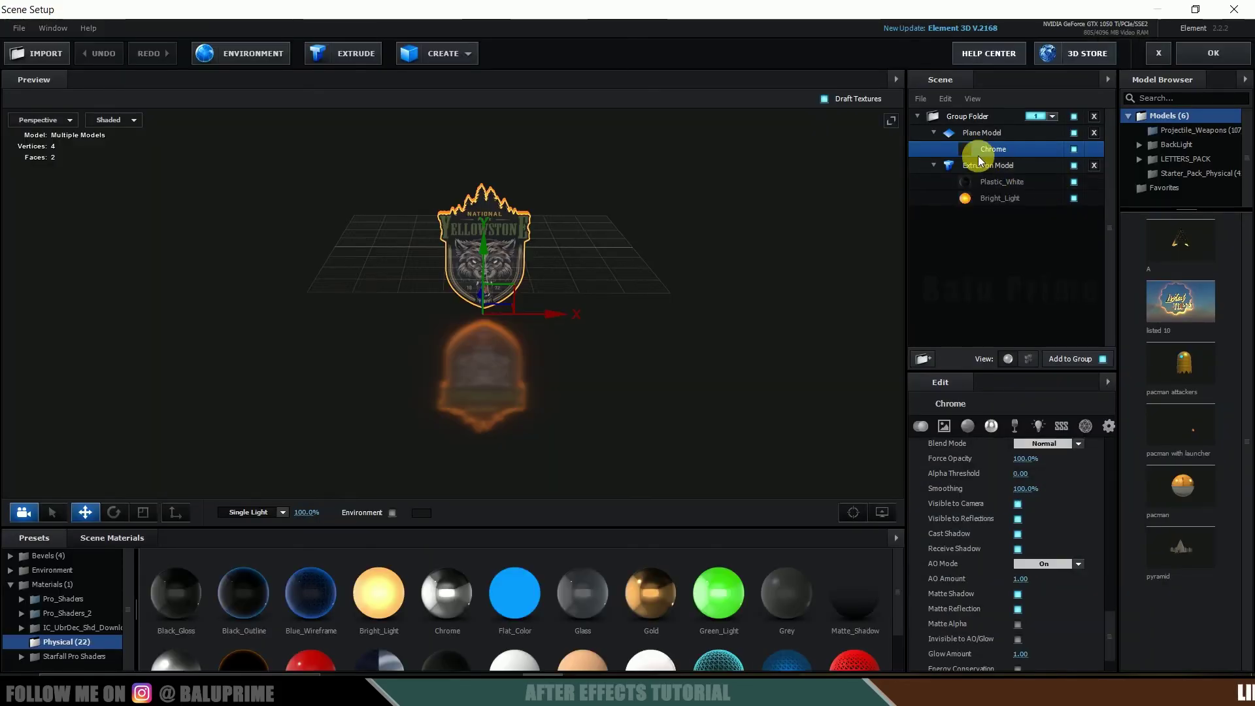
pyautogui.click(962, 118)
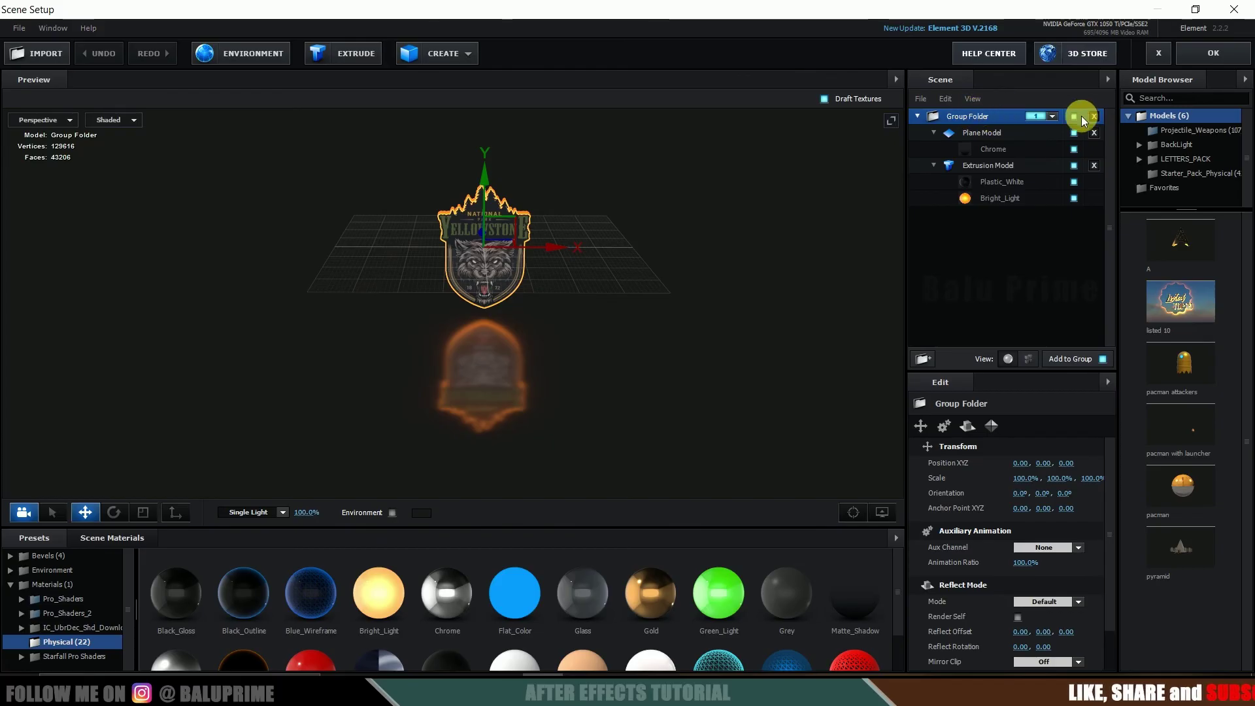
pyautogui.click(1209, 54)
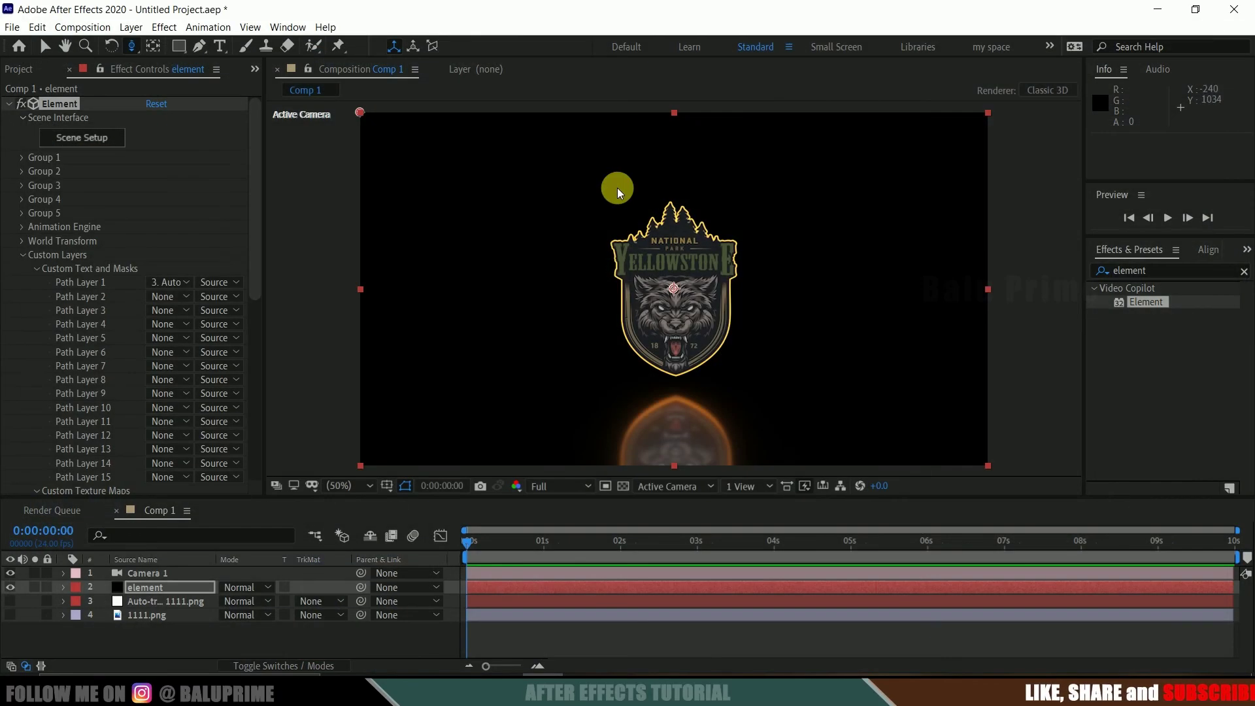
# - Reveal Group 1's Channel 1 rotation properties and set a starting keyframe on CH1 Rotation Y
pyautogui.click(21, 157)
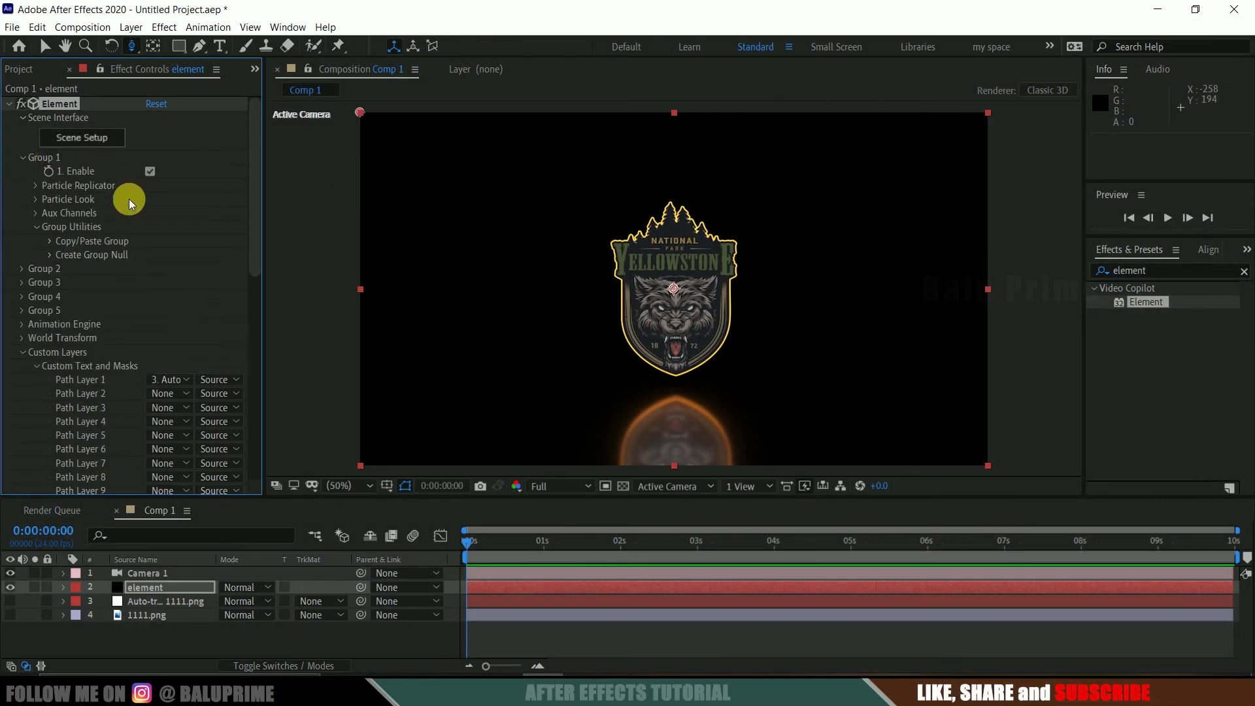
pyautogui.click(37, 213)
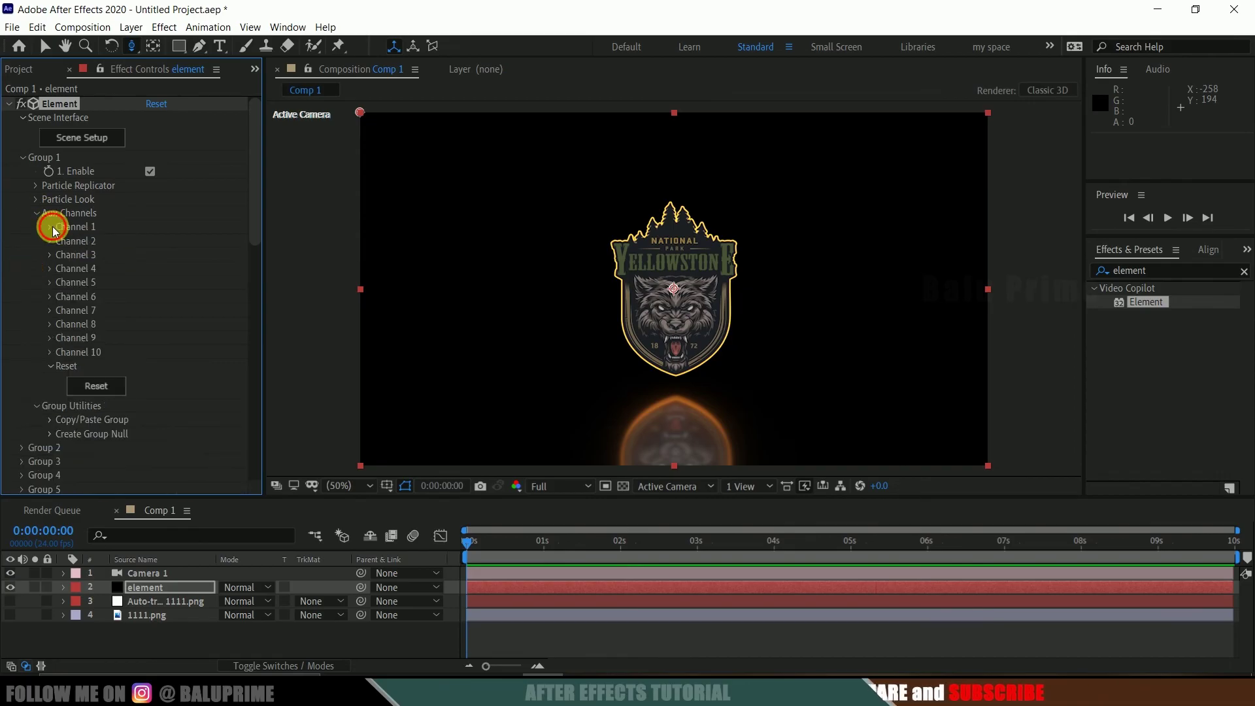
pyautogui.click(50, 227)
pyautogui.click(64, 310)
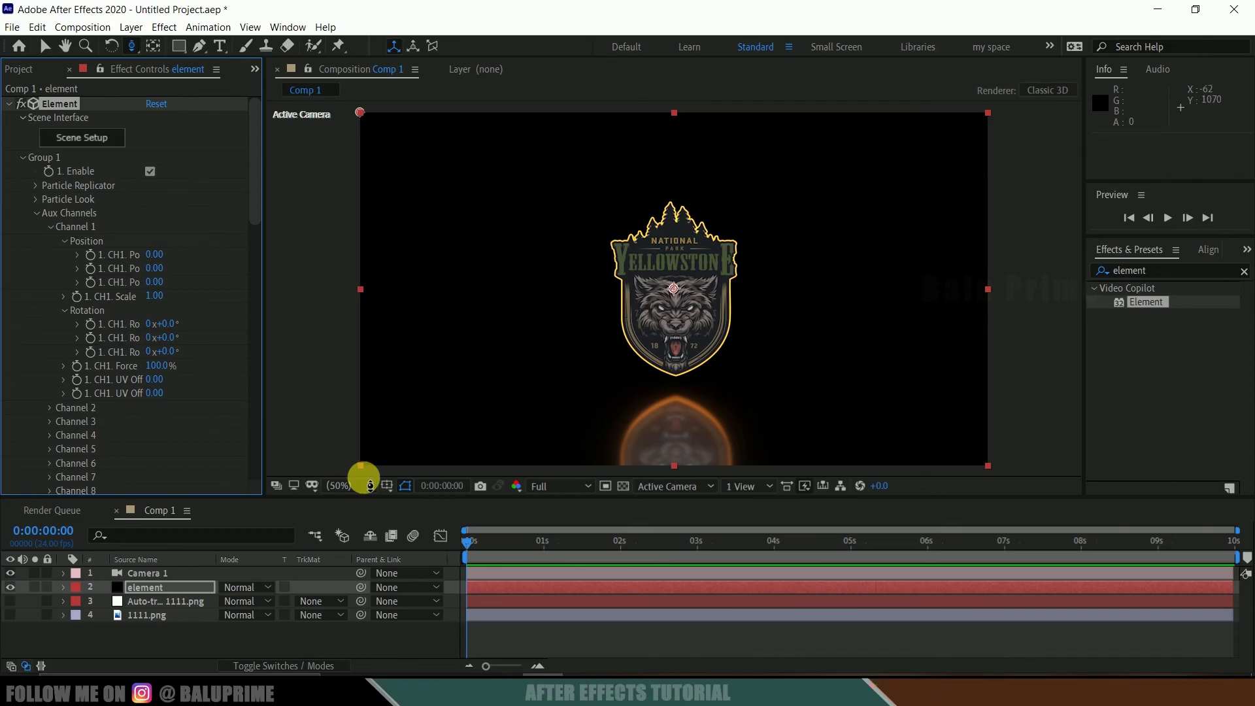
pyautogui.click(468, 543)
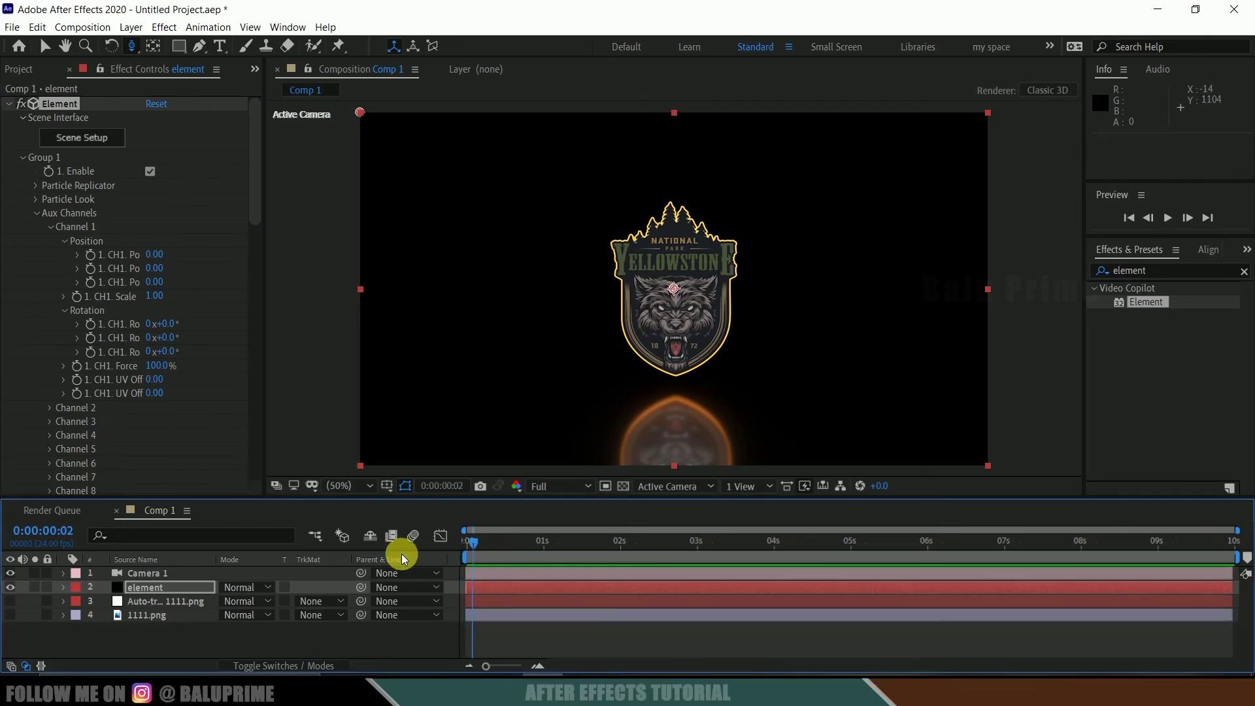
pyautogui.click(91, 339)
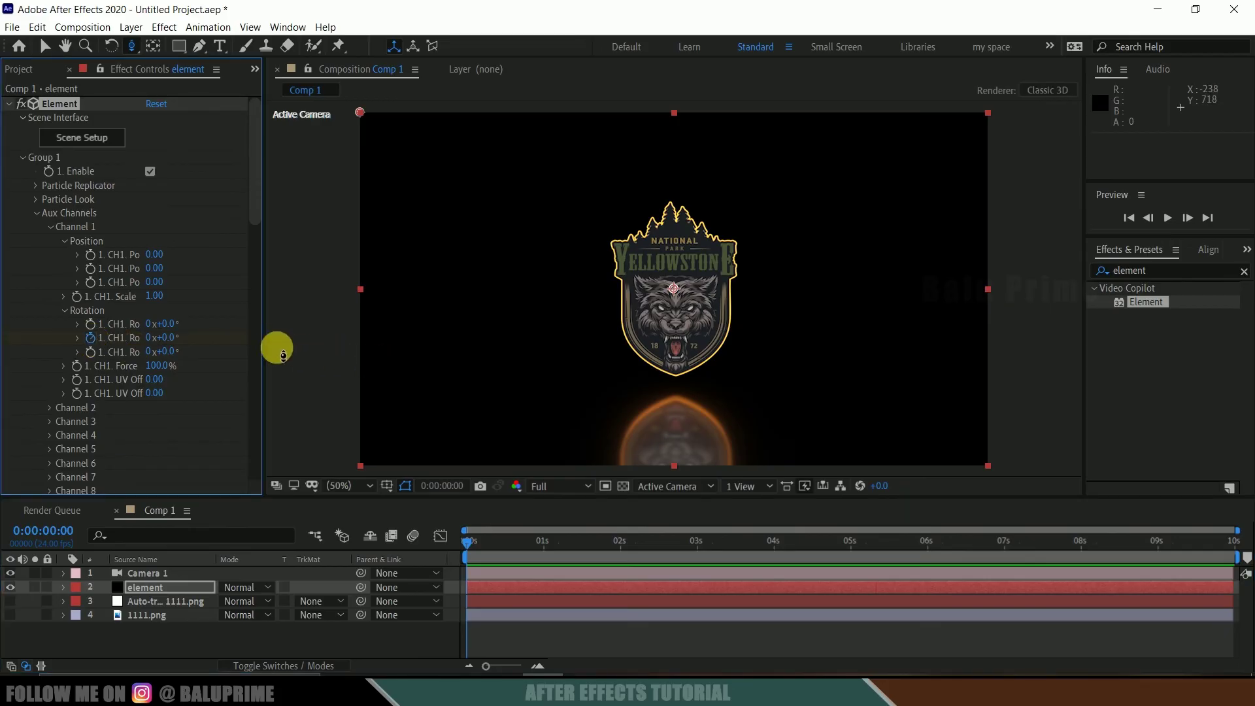
pyautogui.moveTo(269, 354); pyautogui.dragTo(344, 357)
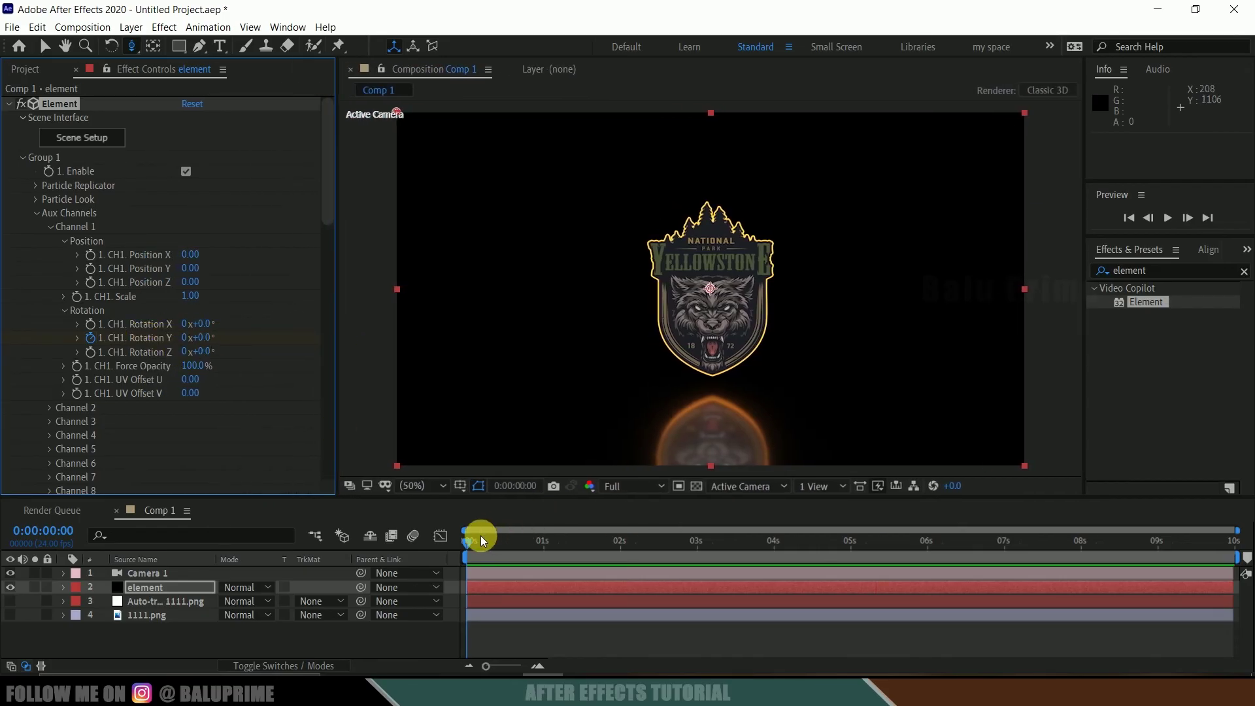
# - Key Rotation Y to 359° at the last frame and preview at Quarter resolution
pyautogui.moveTo(468, 540); pyautogui.dragTo(1242, 629)
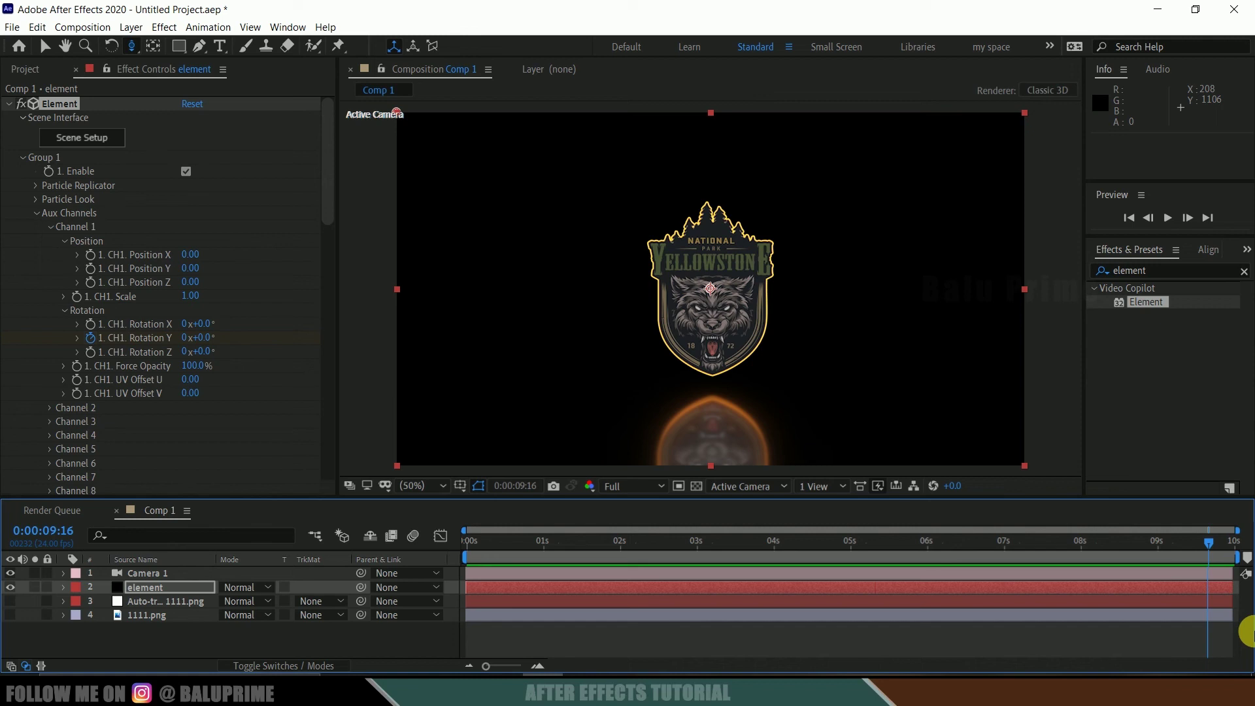
pyautogui.click(202, 337)
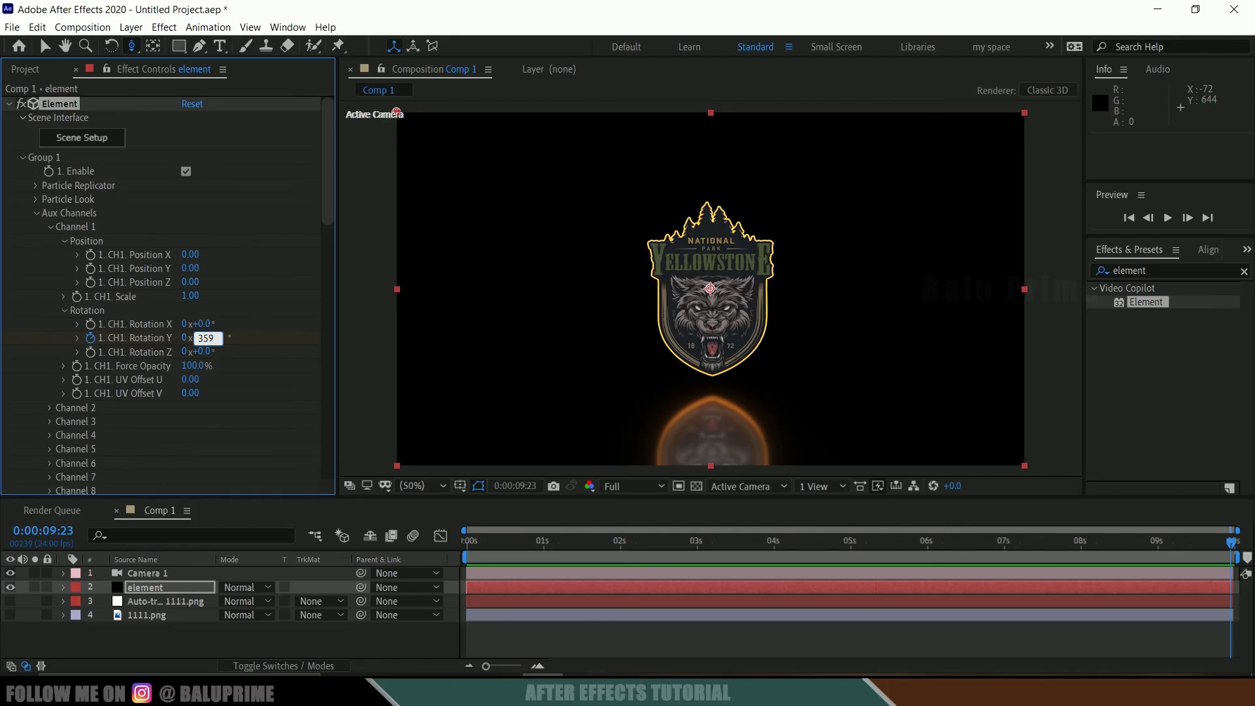
pyautogui.press('Return')
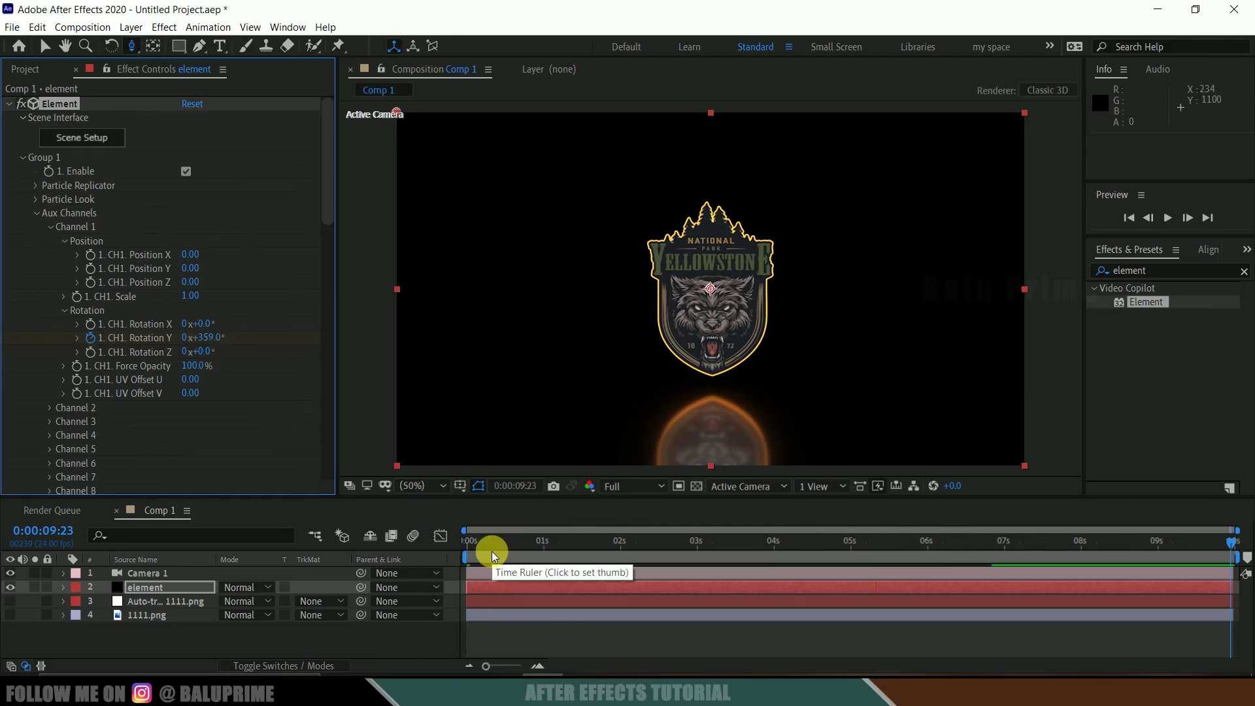
pyautogui.moveTo(489, 551); pyautogui.dragTo(387, 547)
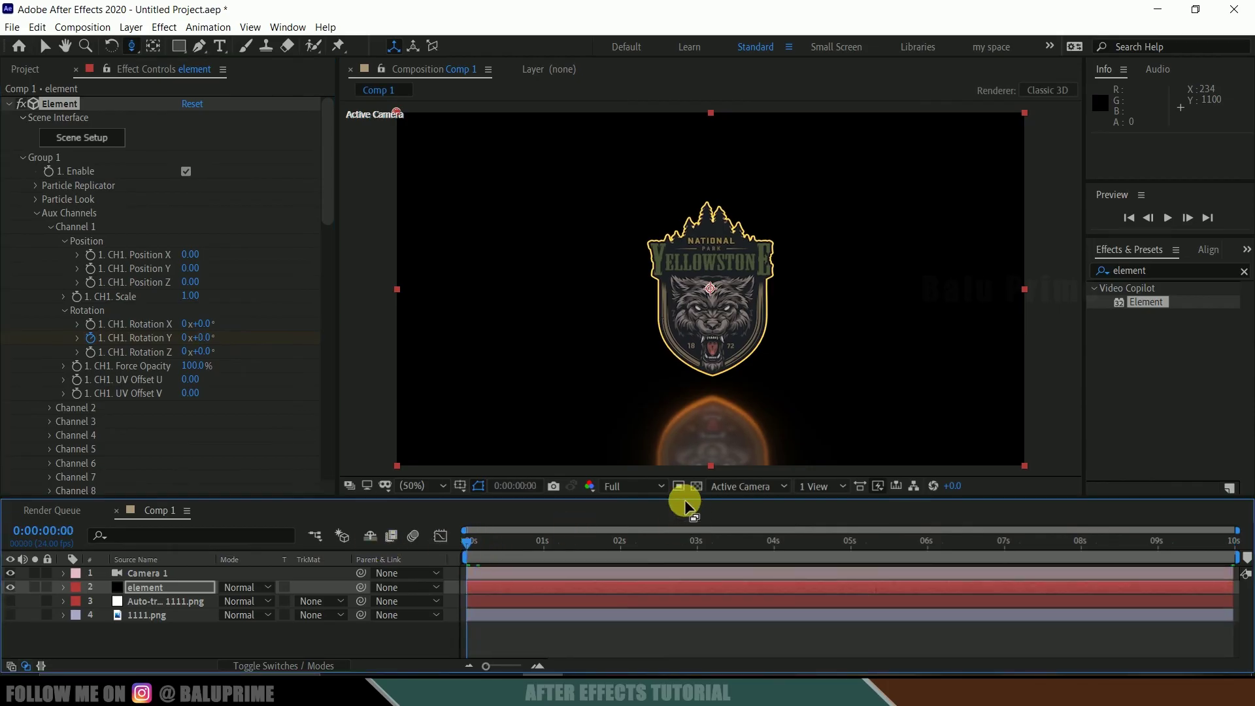
pyautogui.click(644, 492)
pyautogui.click(638, 578)
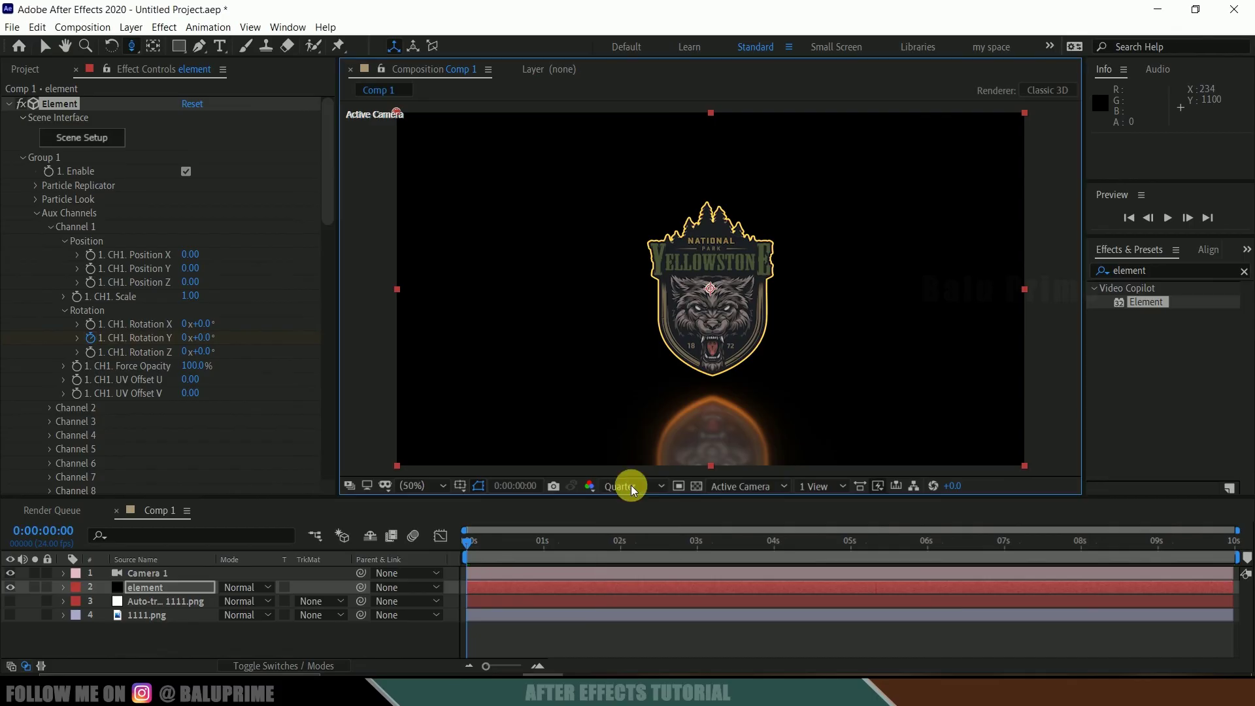
pyautogui.press('space')
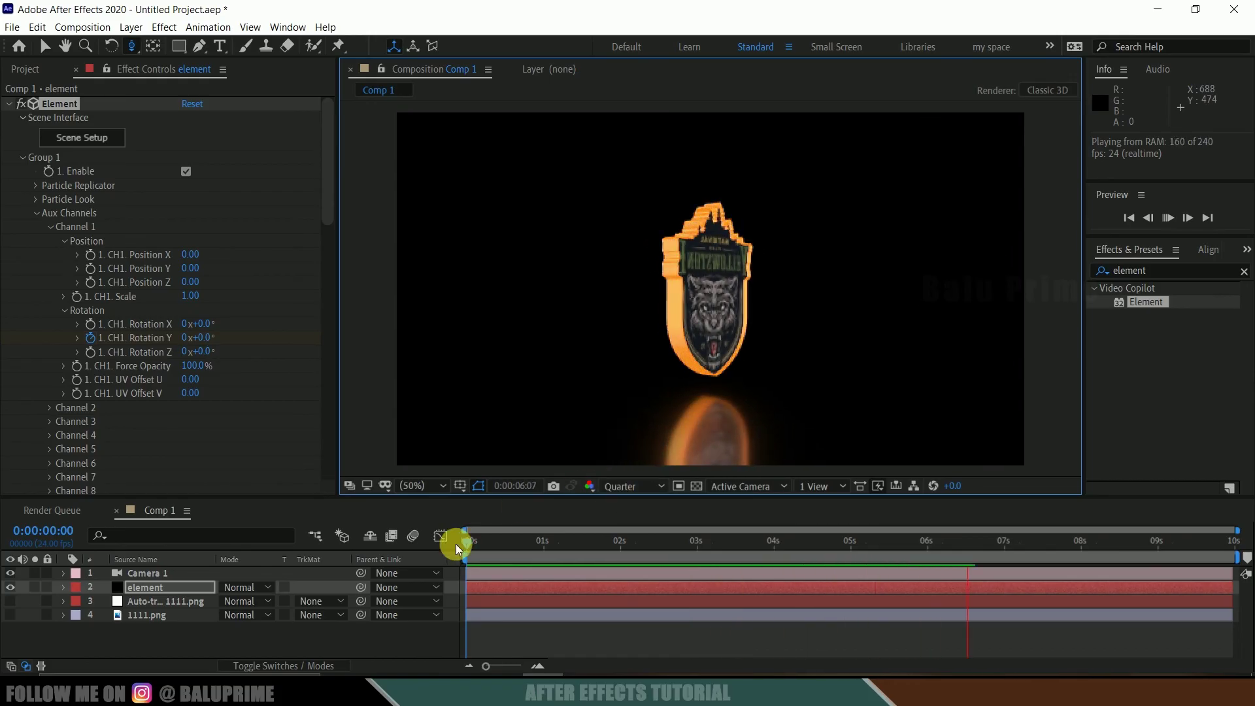
pyautogui.press('End')
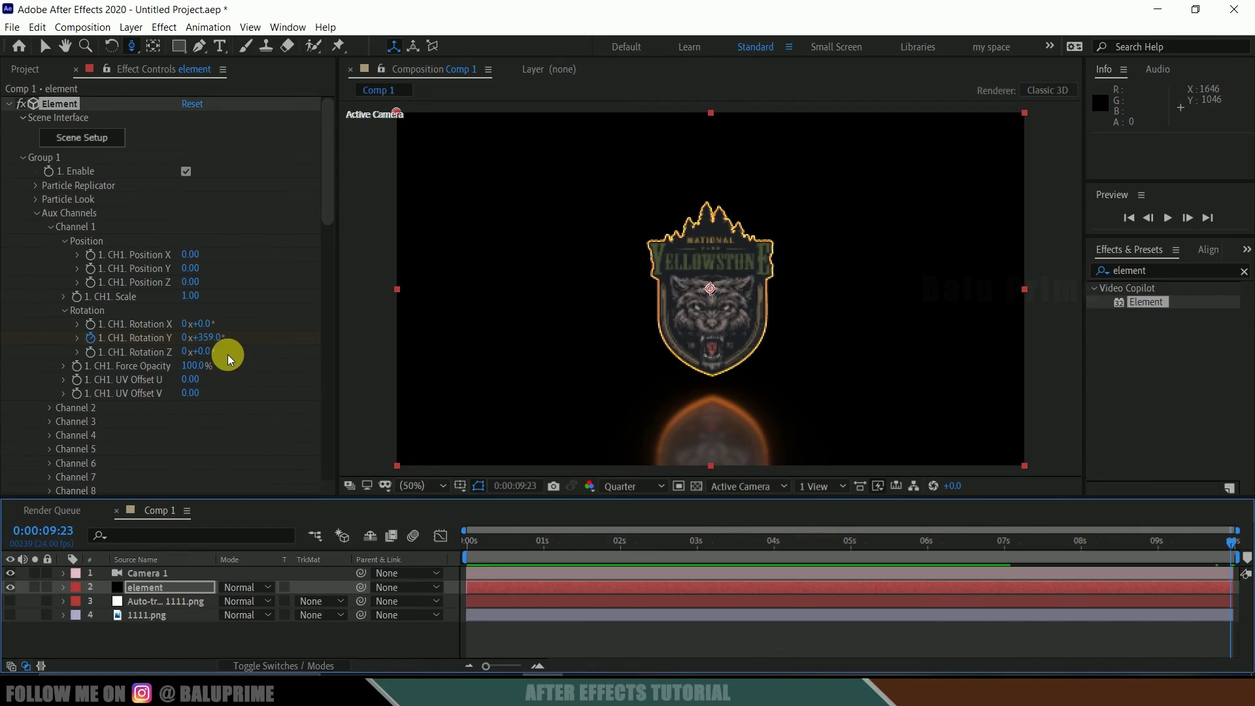
# - Change the last-frame Rotation Y to -359° and replay the spin from the start
pyautogui.click(204, 338)
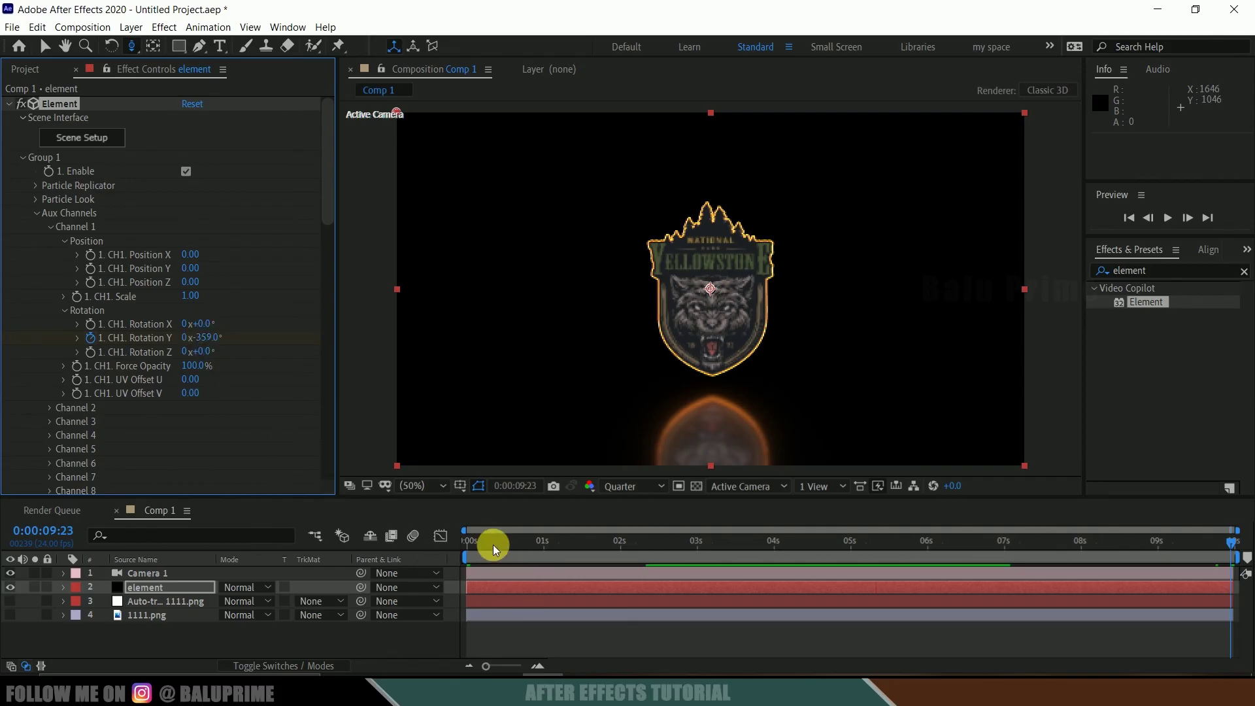
pyautogui.click(387, 560)
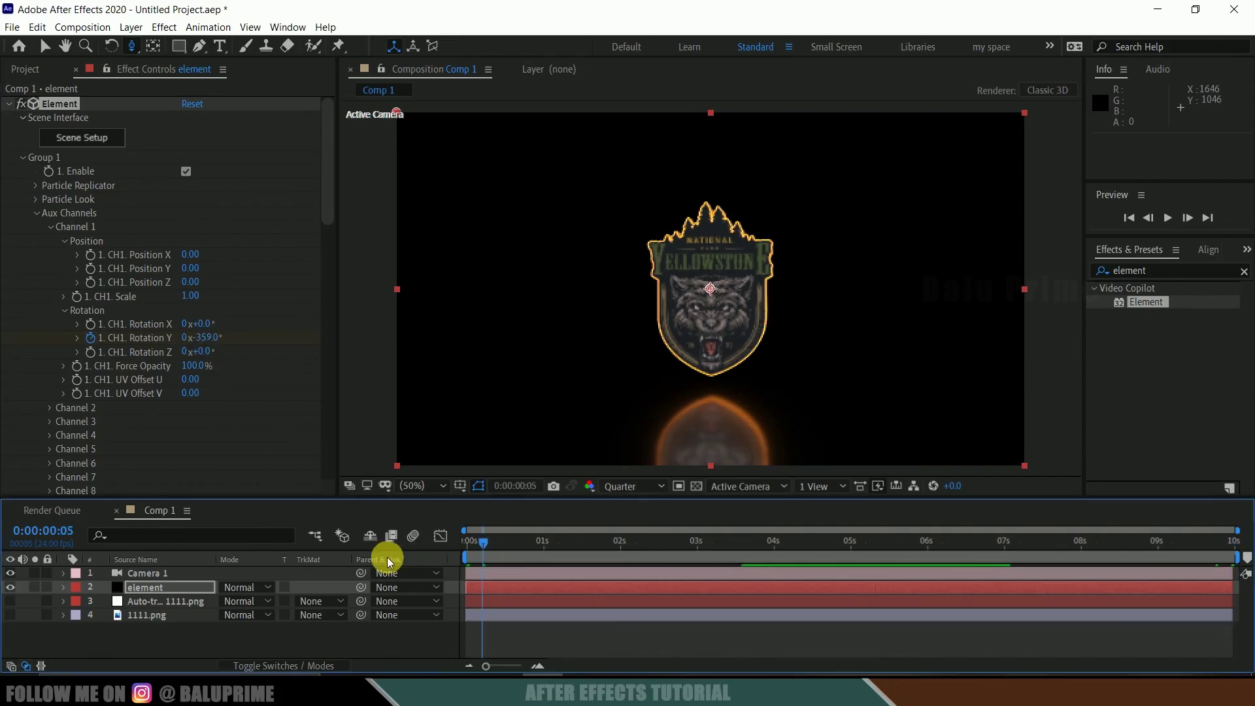
pyautogui.press('Home')
pyautogui.press('space')
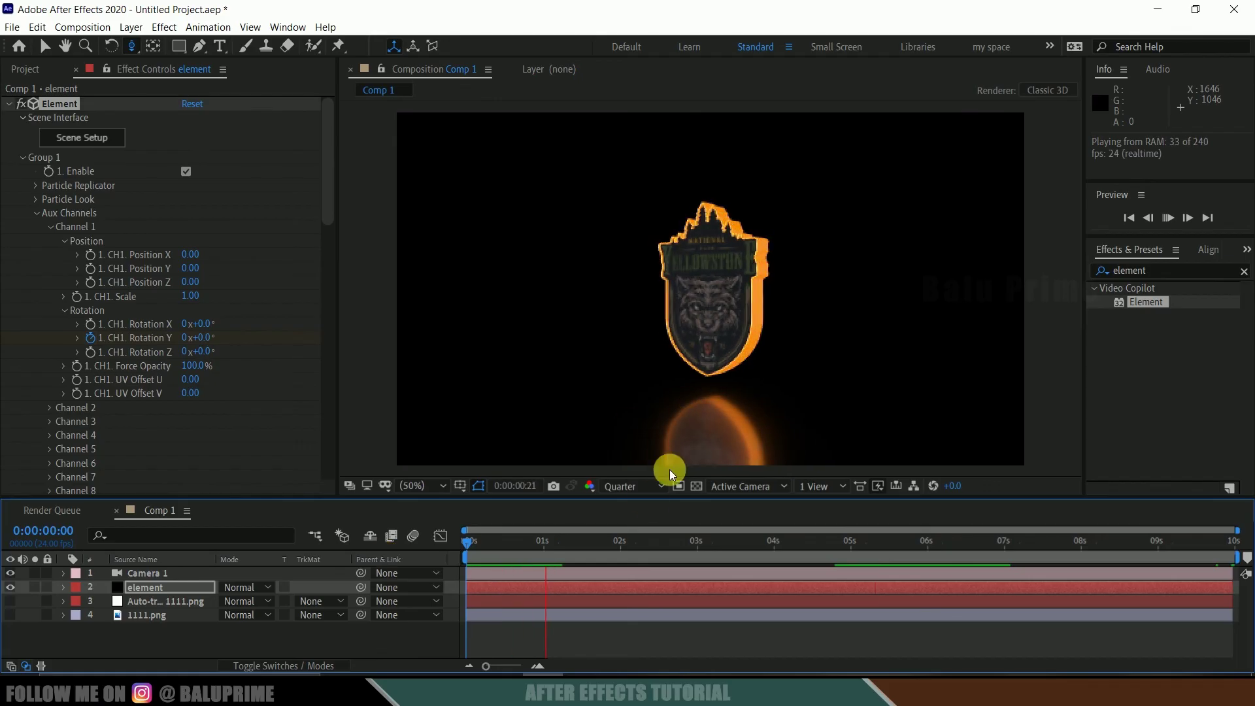
pyautogui.press('space')
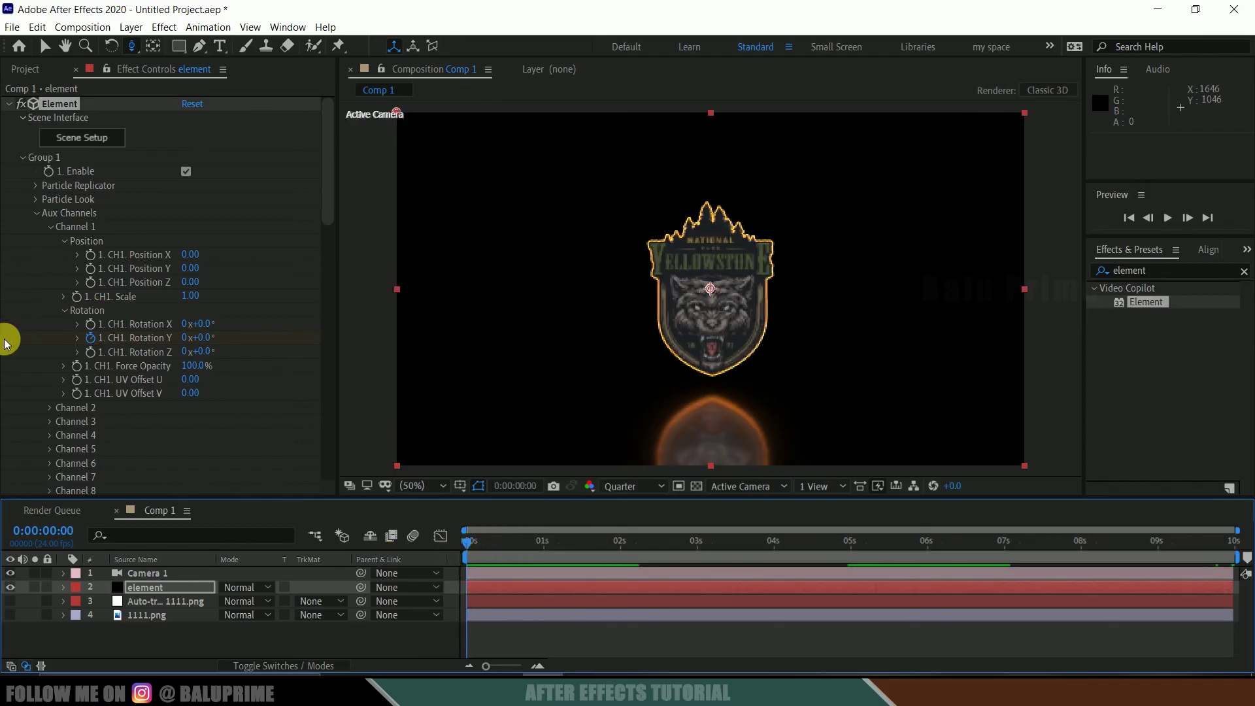
# - Turn on Element's ambient occlusion with SSAO Intensity 6.0
pyautogui.scroll(-5, 16, 360)
pyautogui.scroll(-3, 17, 359)
pyautogui.scroll(-5, 14, 336)
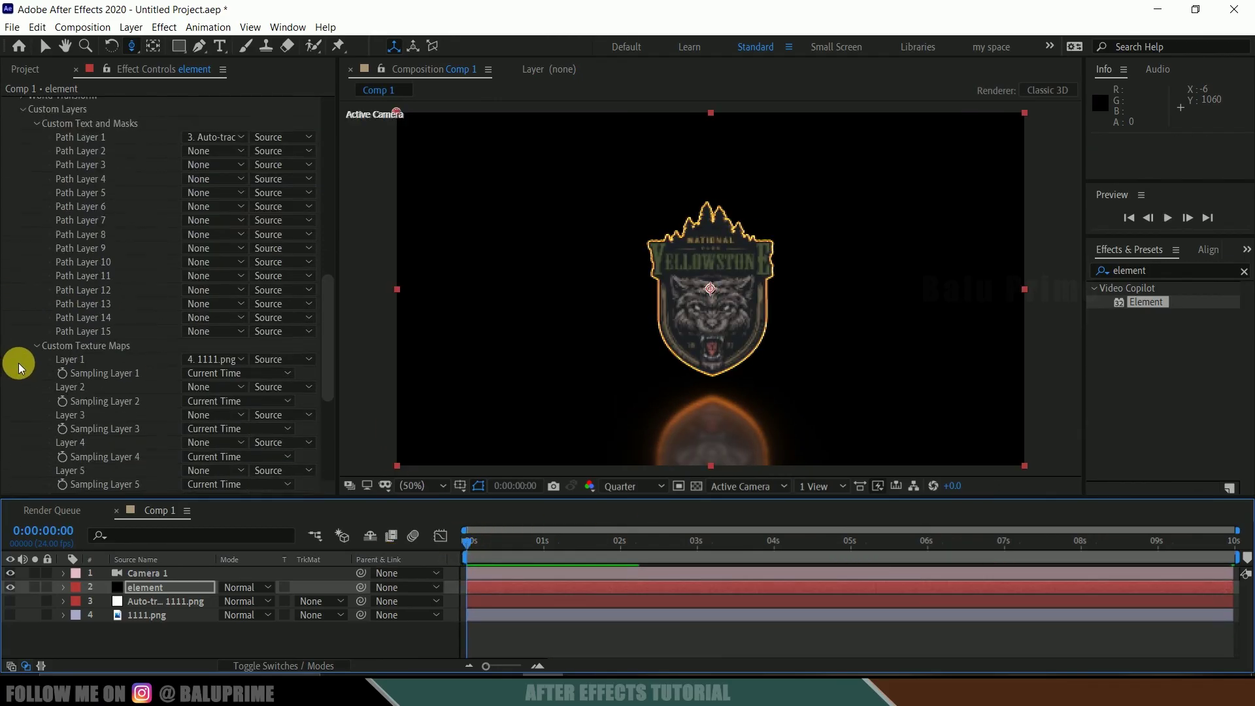
pyautogui.scroll(-2, 11, 412)
pyautogui.click(24, 458)
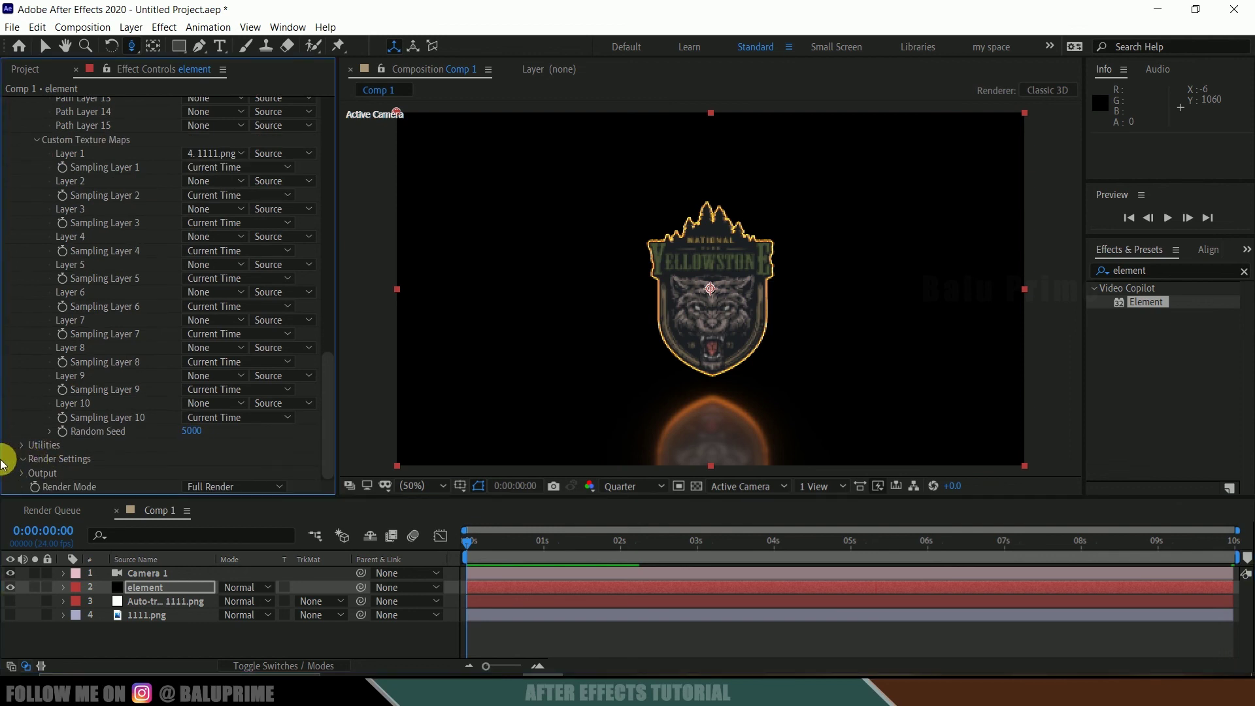
pyautogui.scroll(-5, 208, 403)
pyautogui.click(36, 362)
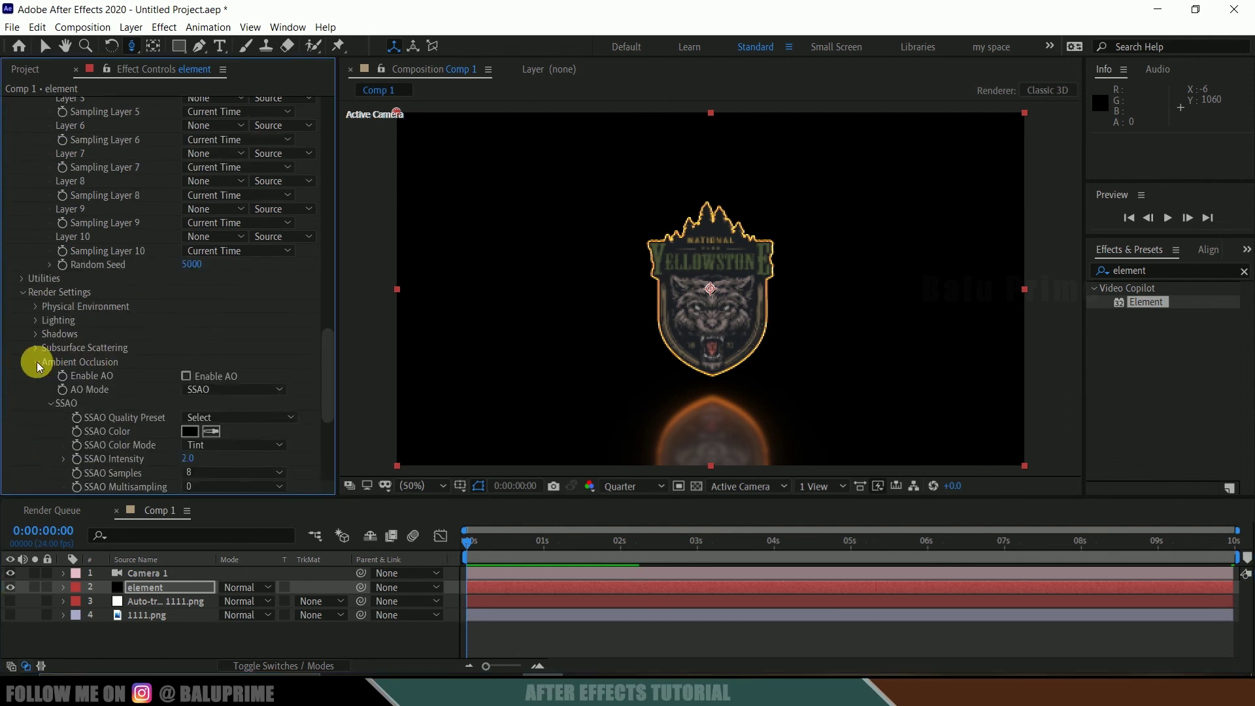
pyautogui.scroll(-3, 186, 305)
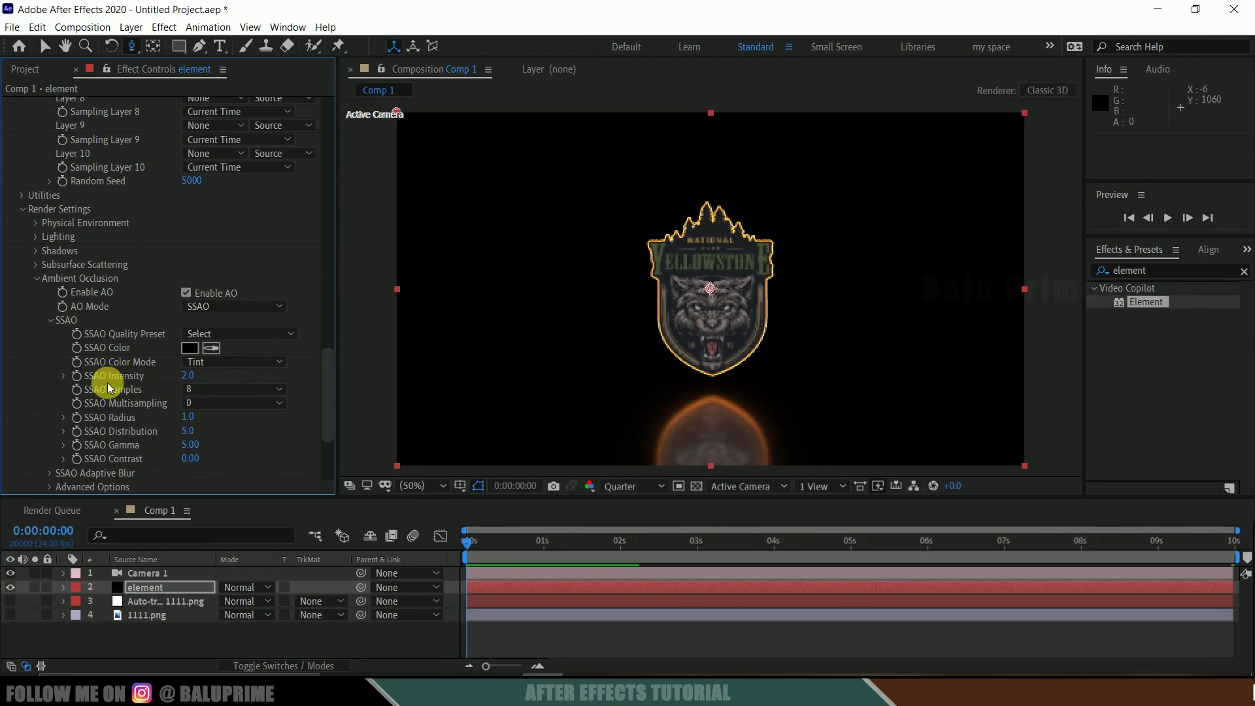
pyautogui.write('6')
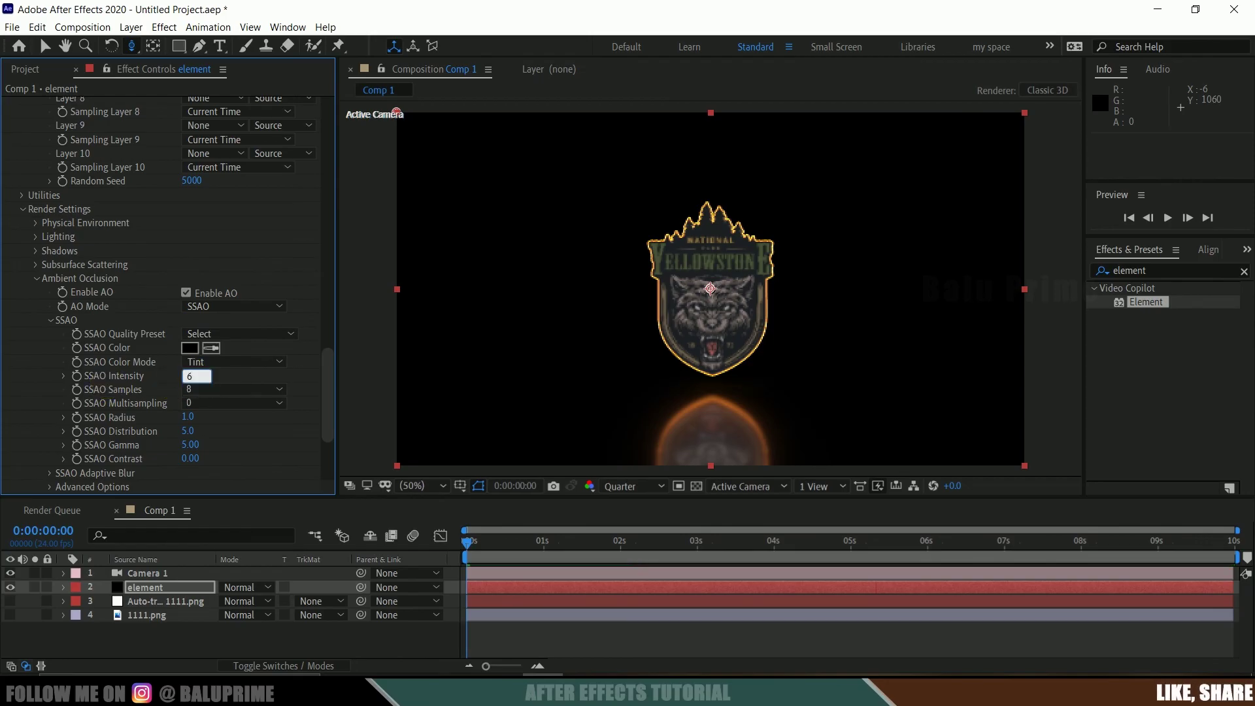
pyautogui.press('Return')
# - Set Glow Intensity to 0.5, disable Enable Glow, and play the spinning badge
pyautogui.scroll(-5, 190, 373)
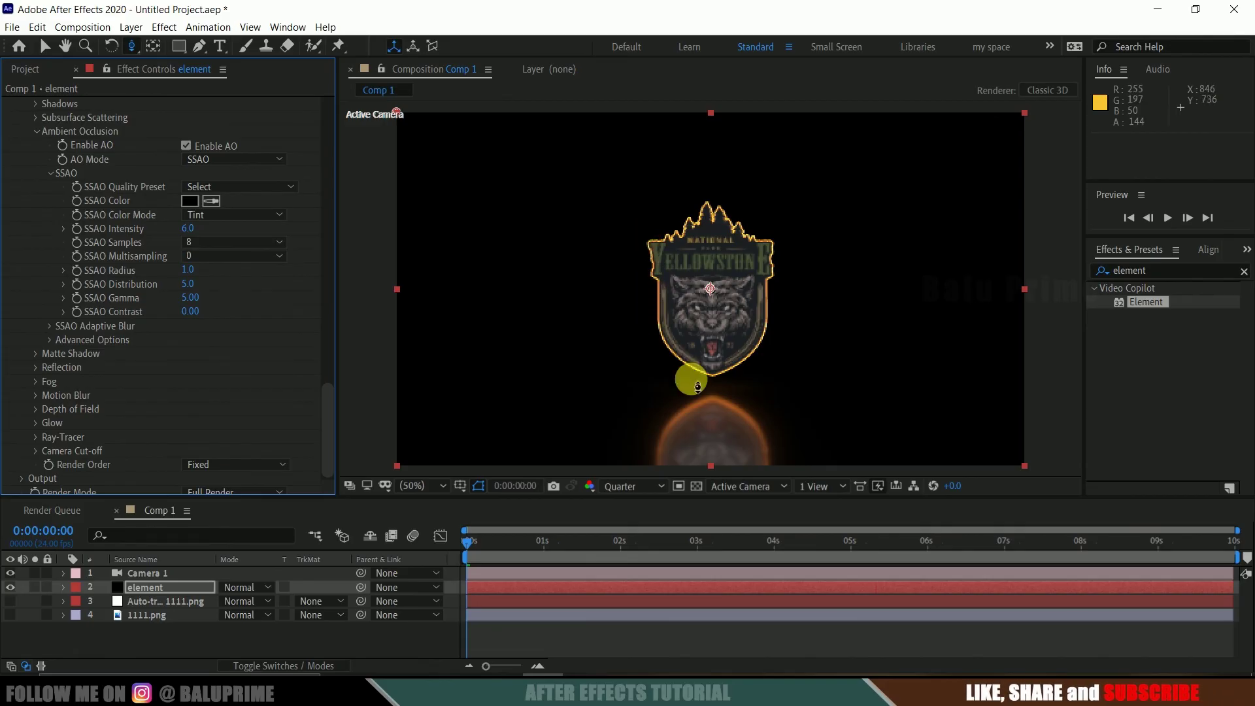
pyautogui.click(35, 422)
pyautogui.scroll(-5, 28, 378)
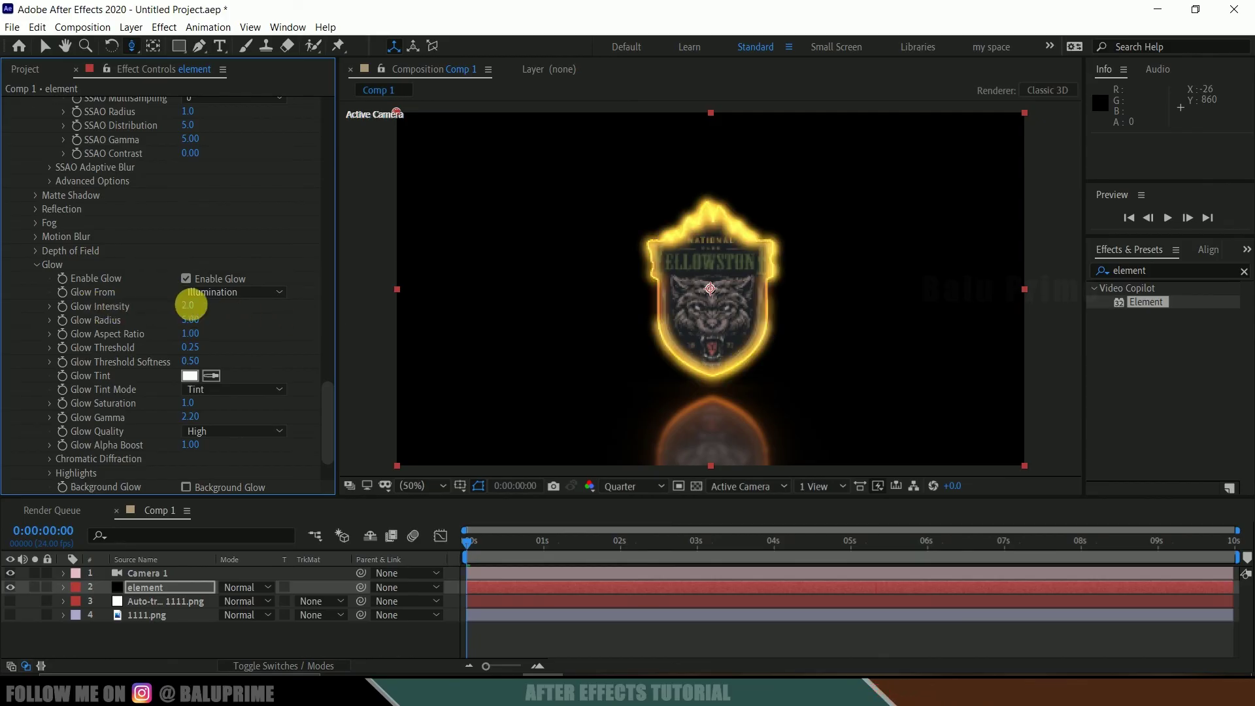
pyautogui.write('.5')
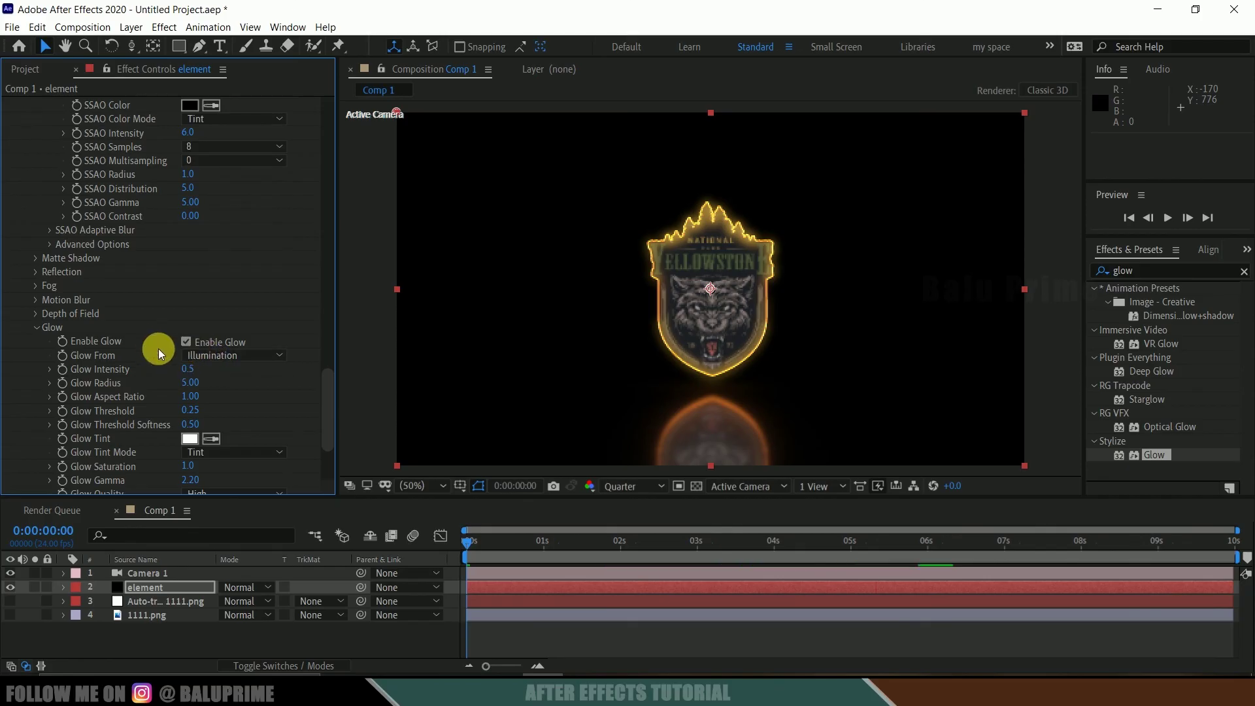
pyautogui.click(186, 342)
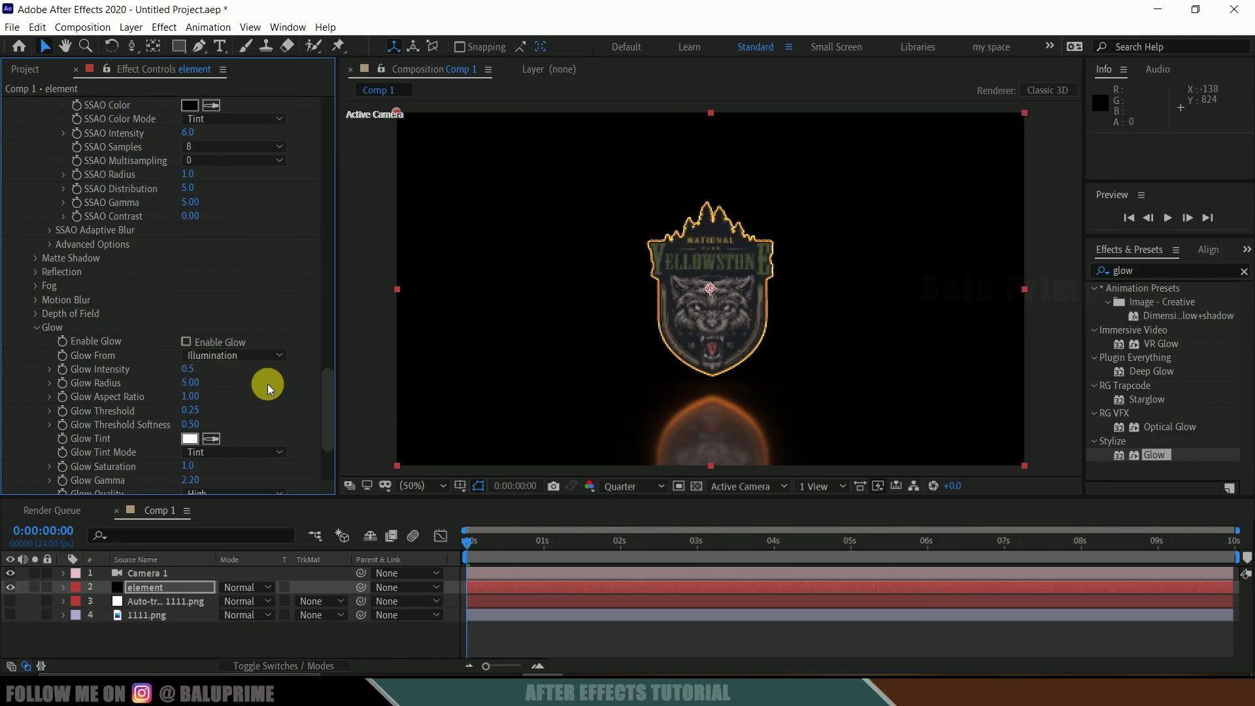
pyautogui.press('space')
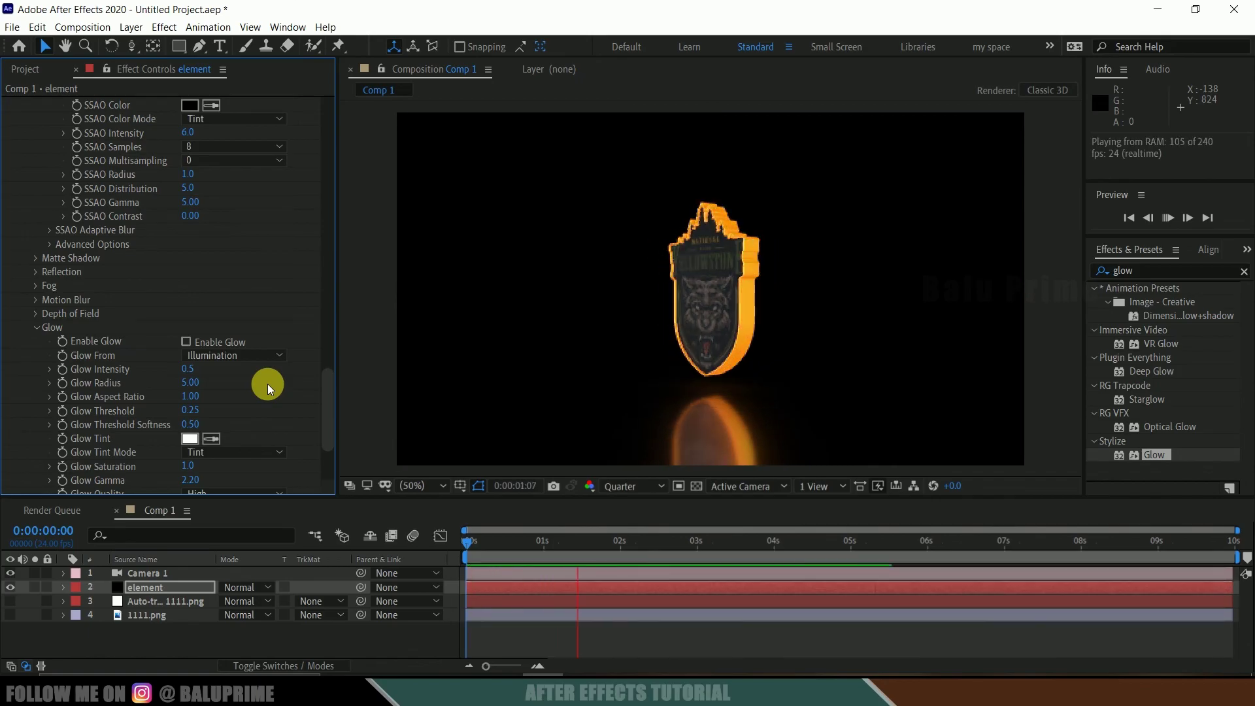